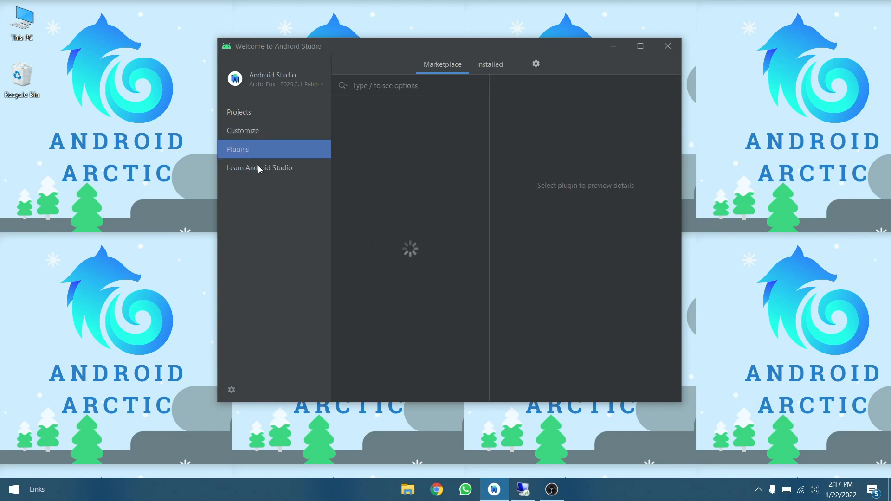
# - Start a new phone and tablet project from the Empty Activity template
pyautogui.click(258, 168)
pyautogui.click(247, 111)
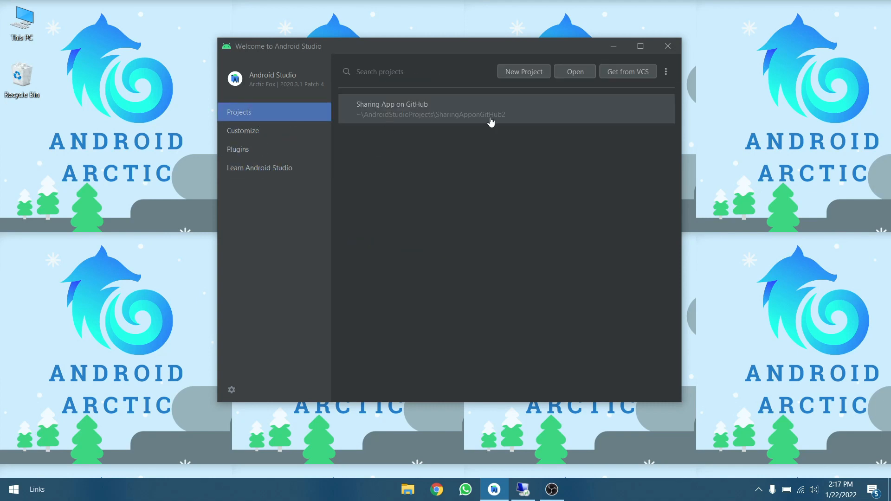
pyautogui.click(528, 72)
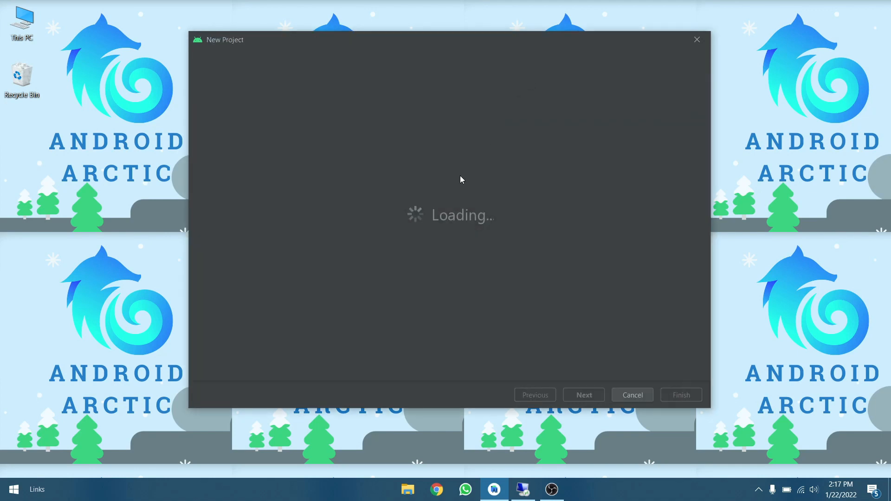
pyautogui.click(523, 254)
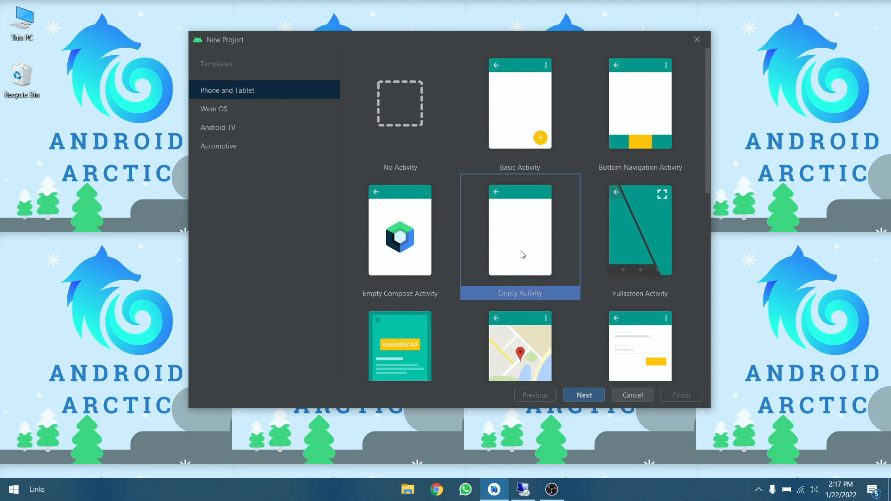
pyautogui.click(585, 402)
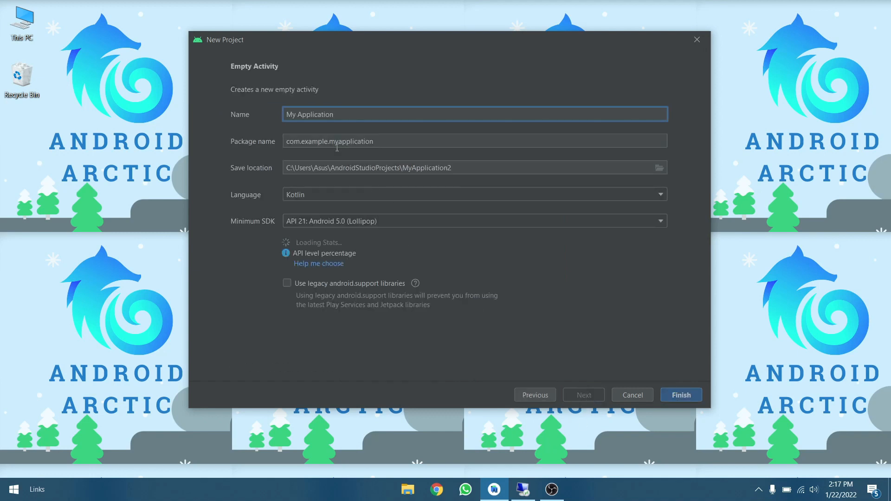
# - Name the project "App with Firebase Console" in place of the default name
pyautogui.press('BackSpace')
pyautogui.press('BackSpace')
pyautogui.press('BackSpace')
pyautogui.press('BackSpace')
pyautogui.press('BackSpace')
pyautogui.press('BackSpace')
pyautogui.press('BackSpace')
pyautogui.press('BackSpace')
pyautogui.press('BackSpace')
pyautogui.press('BackSpace')
pyautogui.press('BackSpace')
pyautogui.press('BackSpace')
pyautogui.press('BackSpace')
pyautogui.press('BackSpace')
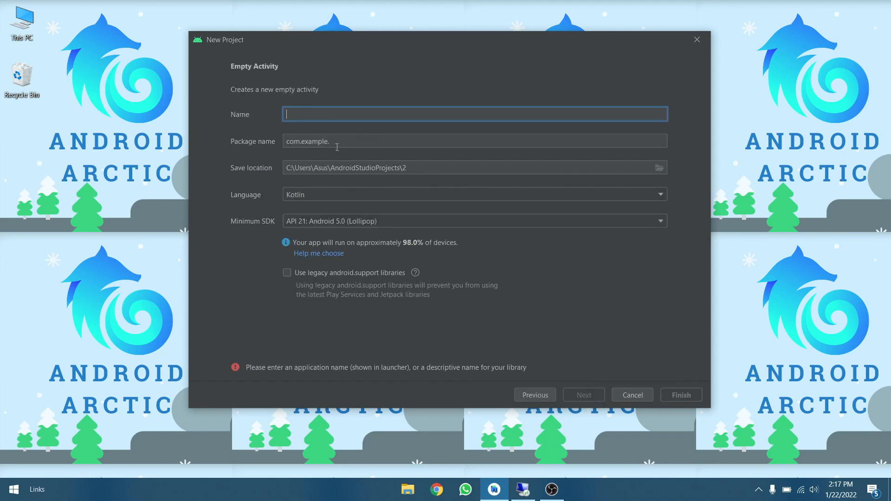
pyautogui.write('App')
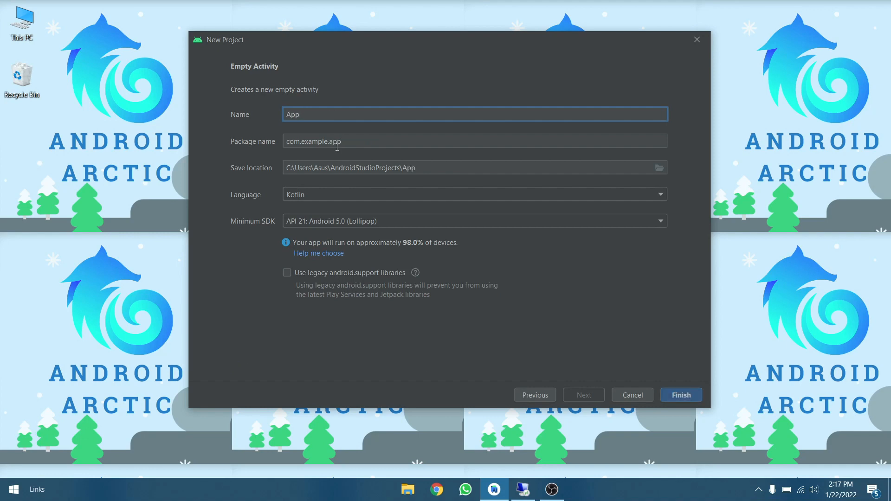
pyautogui.write(' with Firebase C')
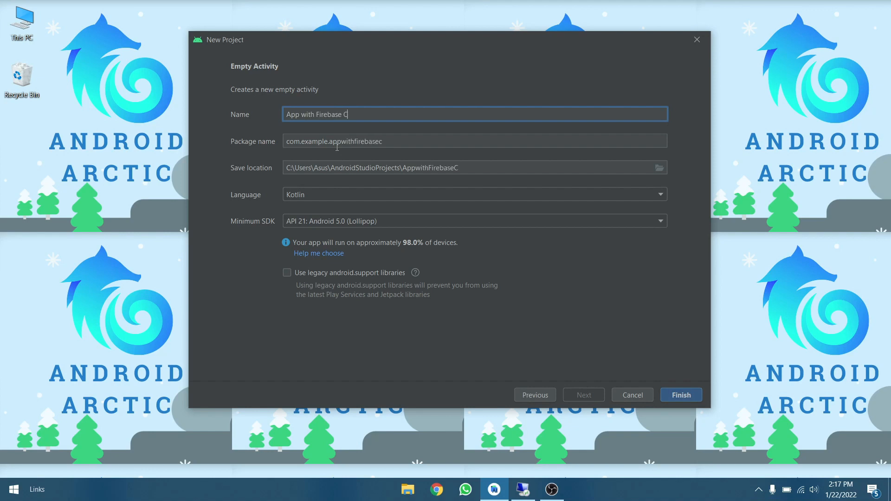
pyautogui.write('onsole')
# - Choose Kotlin as the project language and create the project
pyautogui.click(360, 192)
pyautogui.click(331, 210)
pyautogui.click(334, 195)
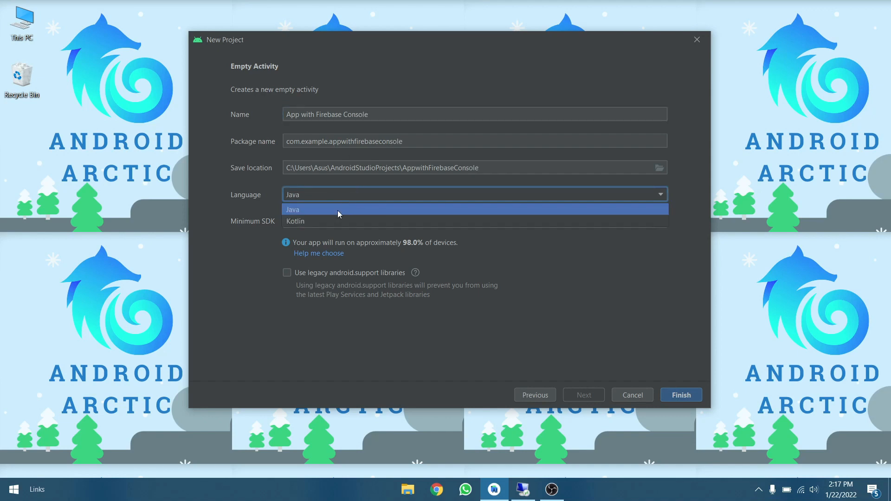
pyautogui.click(336, 223)
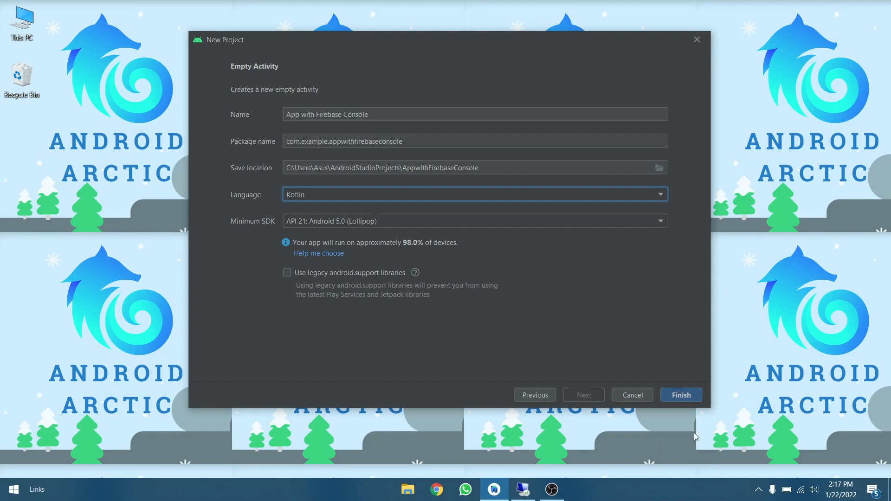
pyautogui.click(681, 395)
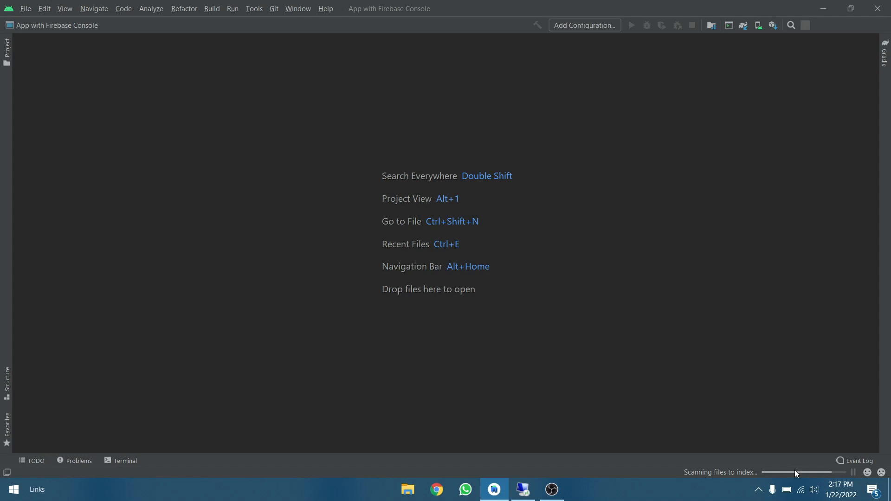
# - View the next Tip of the Day and close the tips dialog while the project syncs
pyautogui.click(795, 470)
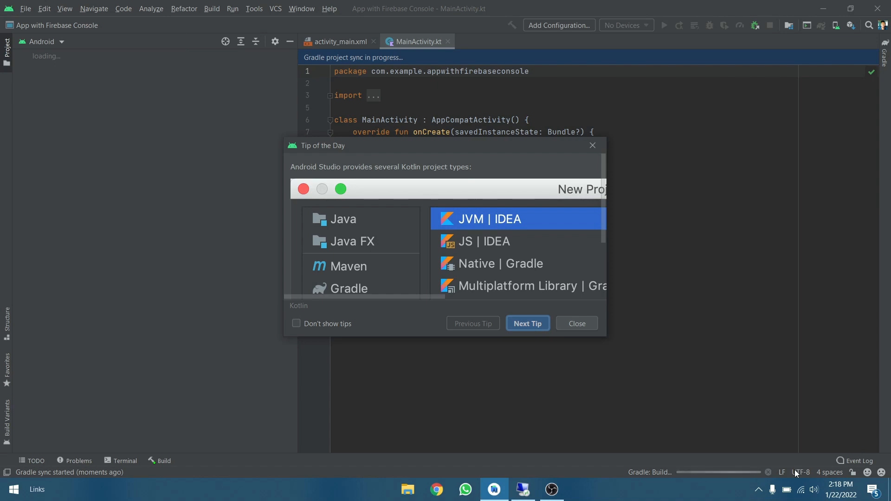
pyautogui.click(530, 324)
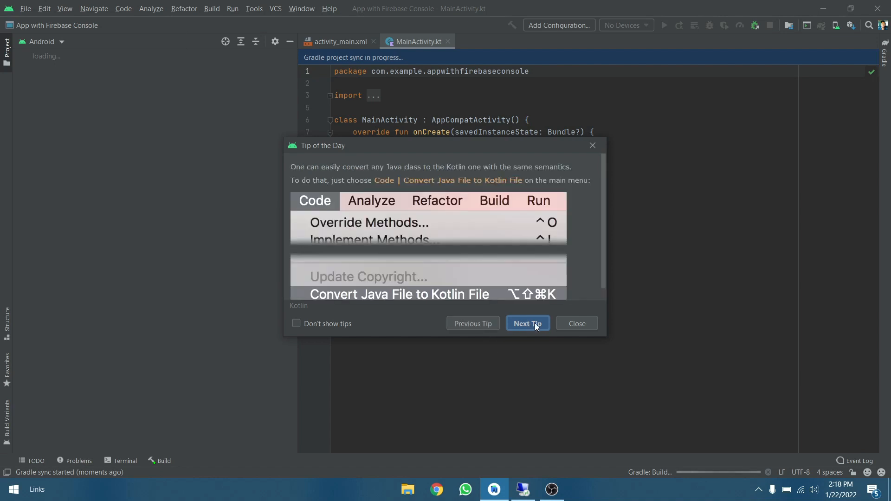
pyautogui.click(583, 323)
pyautogui.click(708, 472)
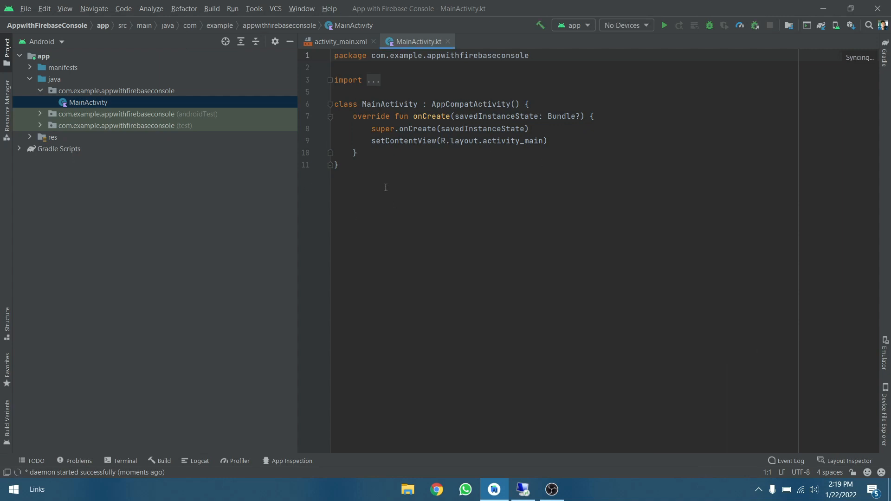
# - Narrow the project tree pane and open AndroidManifest.xml from the manifests folder
pyautogui.moveTo(298, 211); pyautogui.dragTo(228, 200)
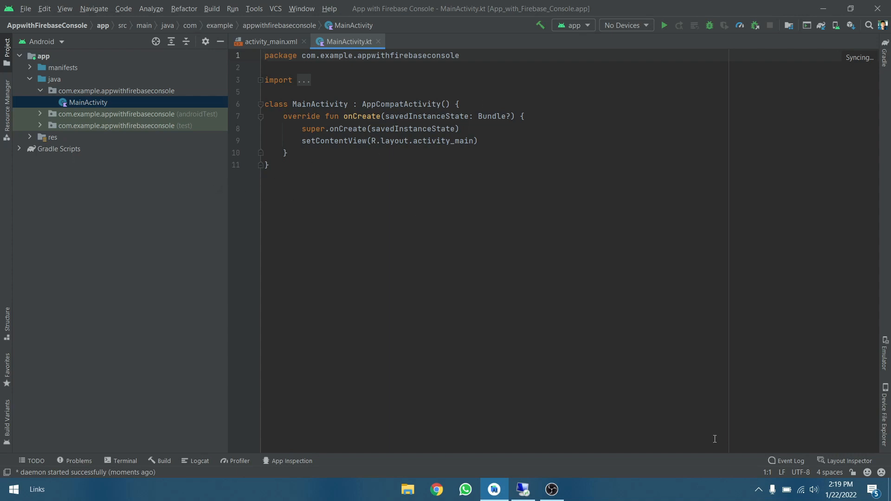
pyautogui.click(55, 70)
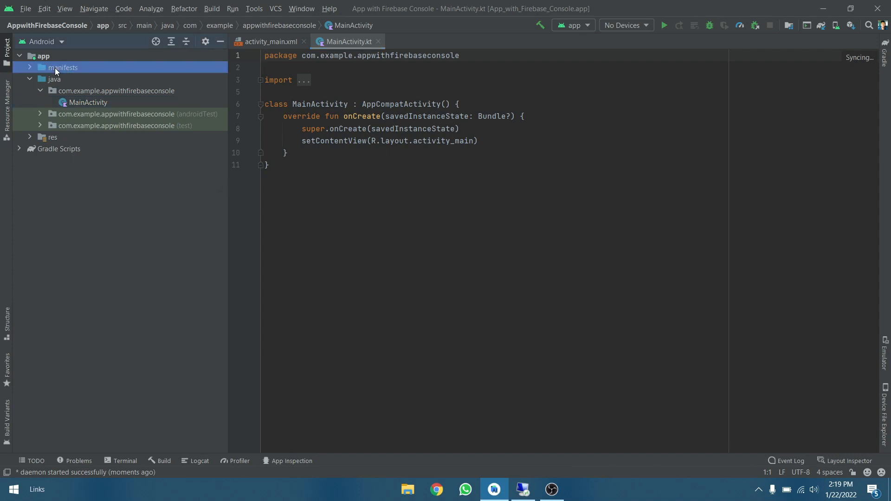
pyautogui.click(29, 67)
pyautogui.doubleClick(67, 77)
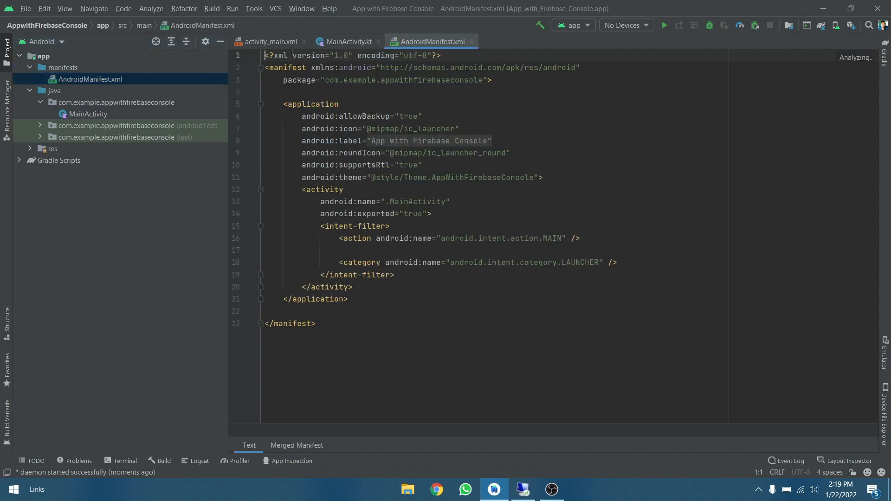
# - Arrange the open files as AndroidManifest.xml, MainActivity.kt and activity_main.xml, closing the layout and reopening it from its setContentView reference
pyautogui.click(281, 43)
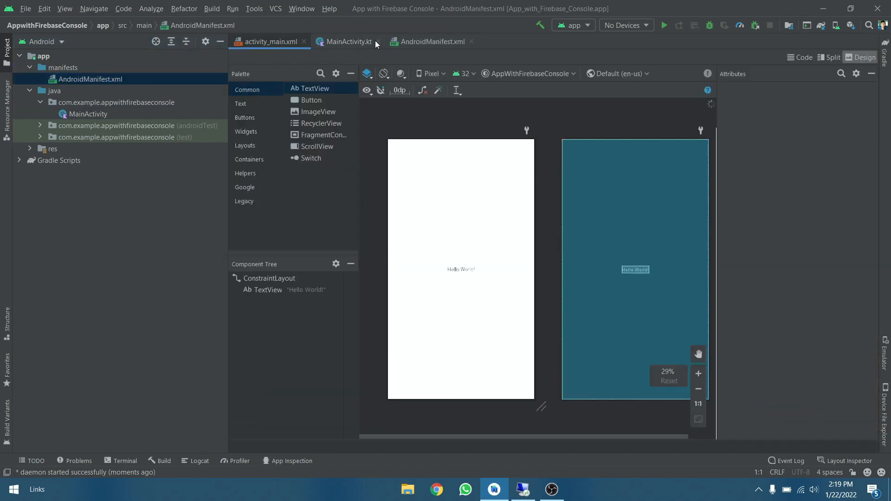
pyautogui.moveTo(381, 41); pyautogui.dragTo(367, 41)
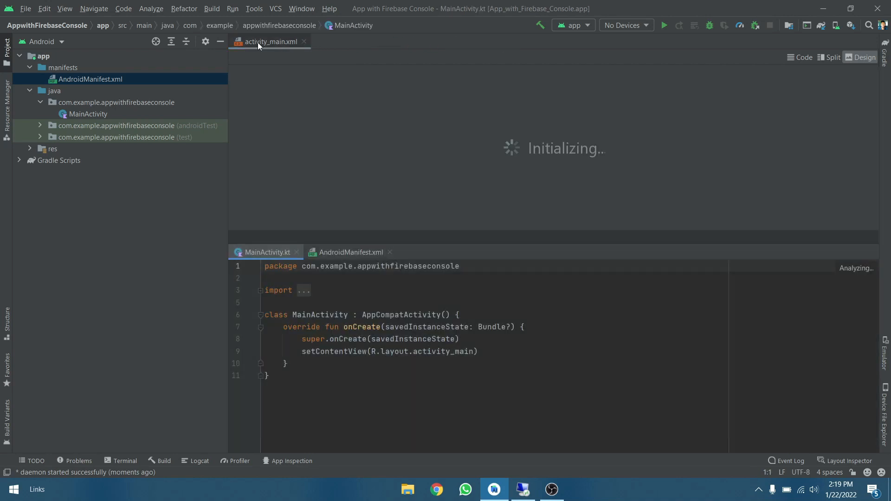
pyautogui.click(302, 42)
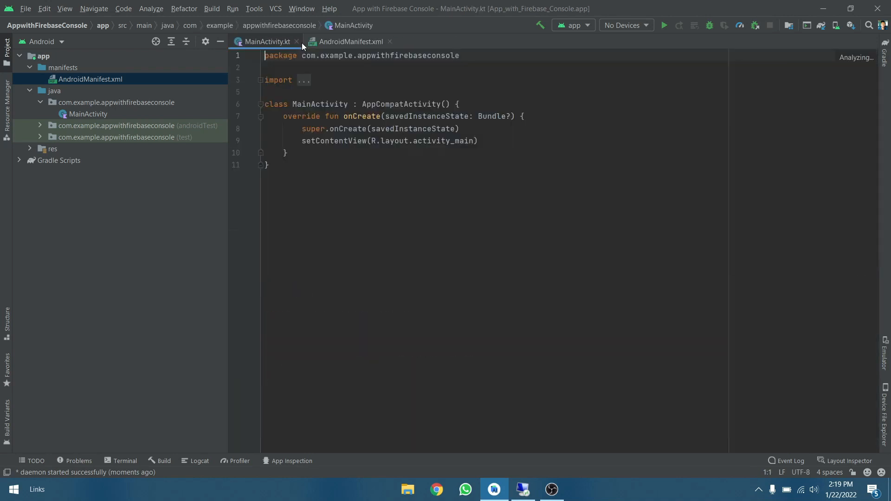
pyautogui.moveTo(285, 43); pyautogui.dragTo(379, 41)
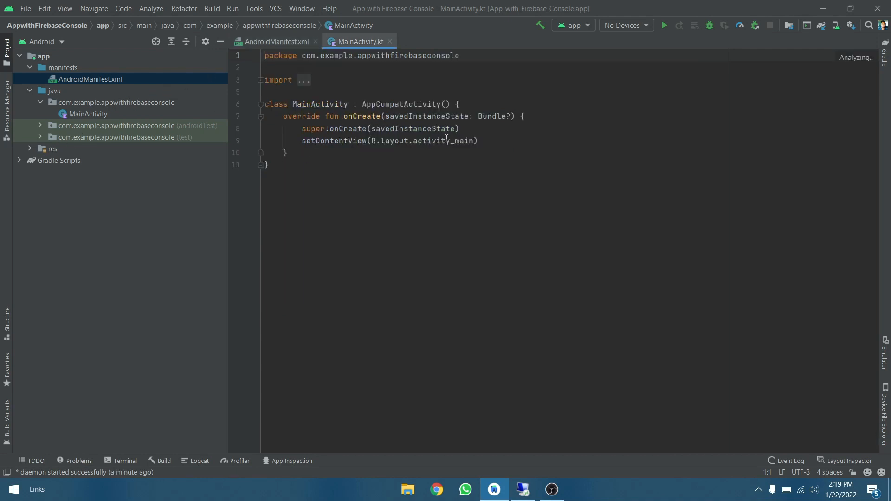
pyautogui.click(466, 133)
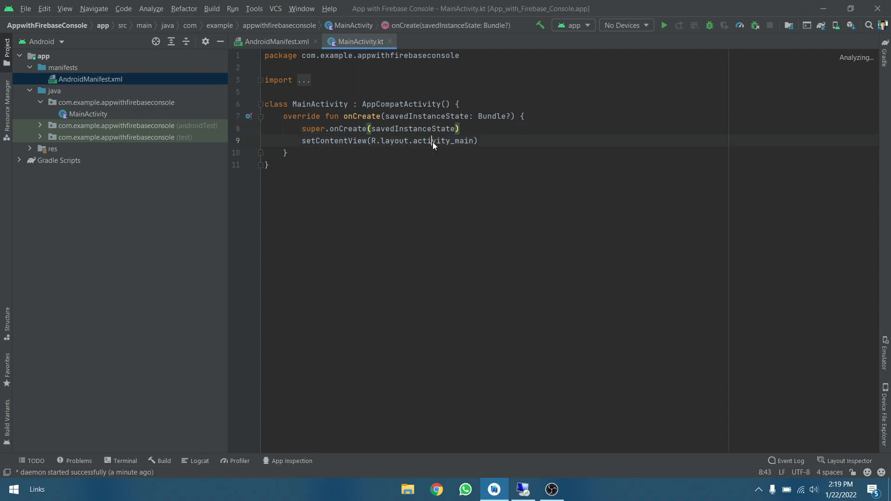
pyautogui.keyDown('ctrl'); pyautogui.click(433, 141); pyautogui.keyUp('ctrl')
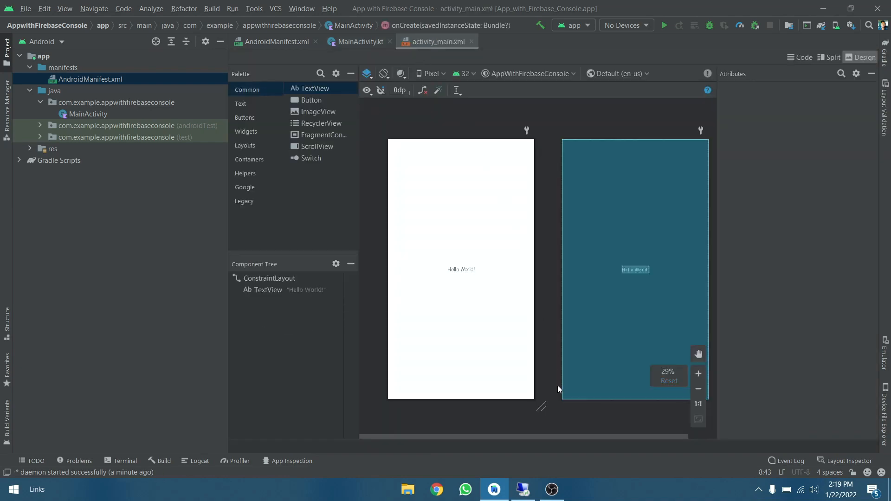
pyautogui.click(552, 490)
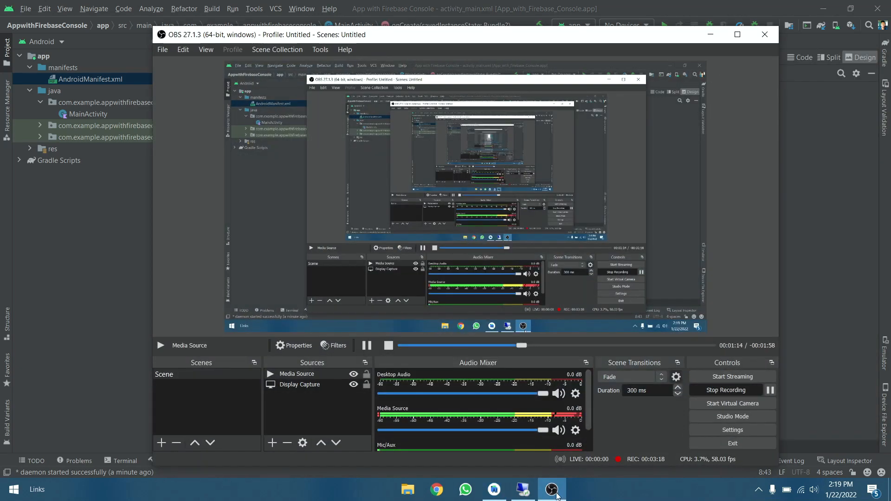
pyautogui.click(771, 390)
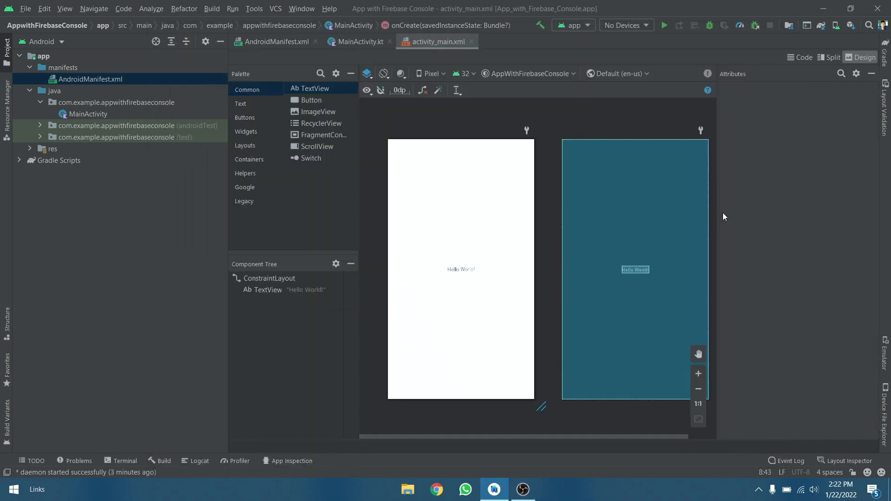
# - Review AndroidManifest.xml, including the resource behind the application label, and look over MainActivity.kt
pyautogui.click(349, 40)
pyautogui.click(271, 41)
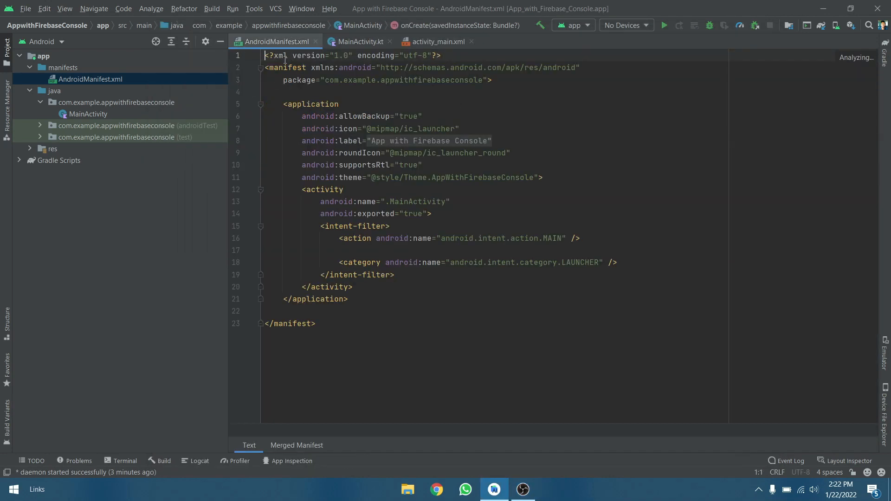
pyautogui.click(432, 139)
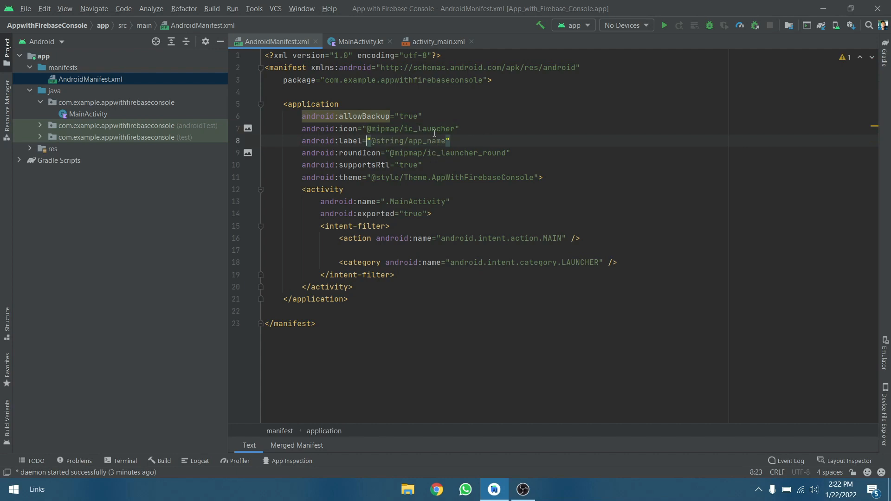
pyautogui.click(355, 39)
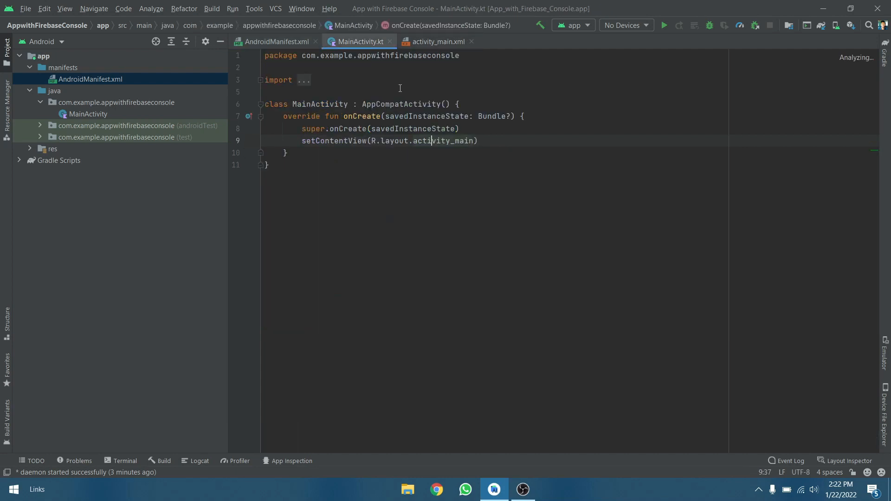
# - In activity_main.xml, show code and design side by side and set the TextView's text to "Today I will show hoe to connect your app with firebase console."
pyautogui.click(441, 42)
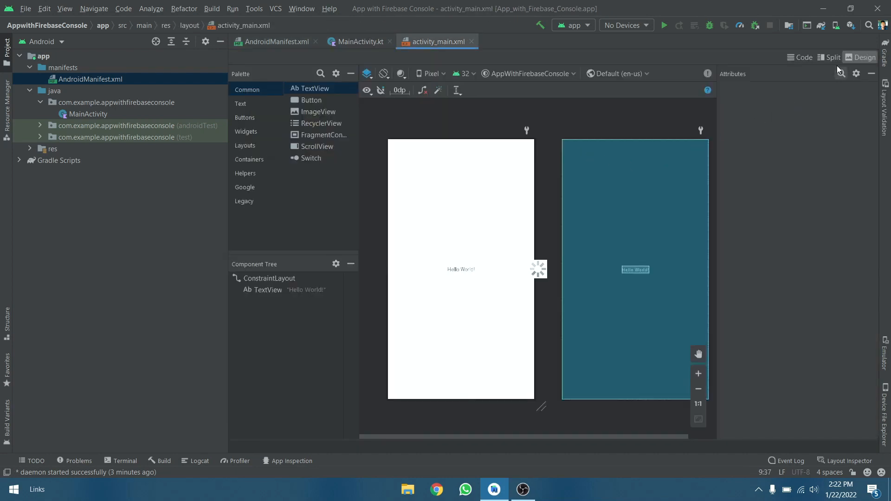
pyautogui.click(827, 57)
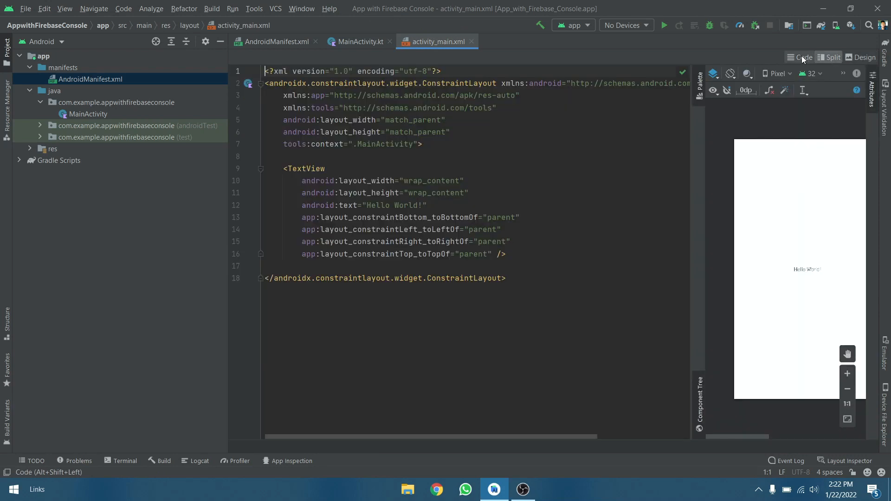
pyautogui.click(420, 205)
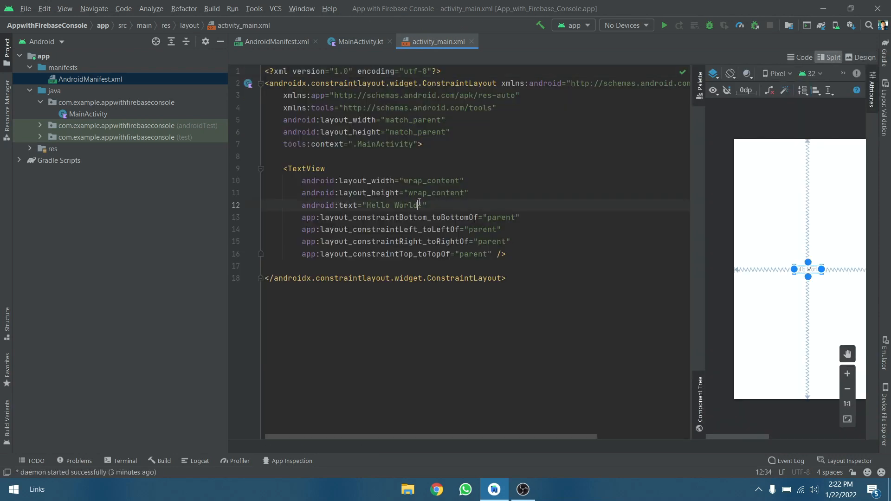
pyautogui.moveTo(371, 205); pyautogui.dragTo(369, 205)
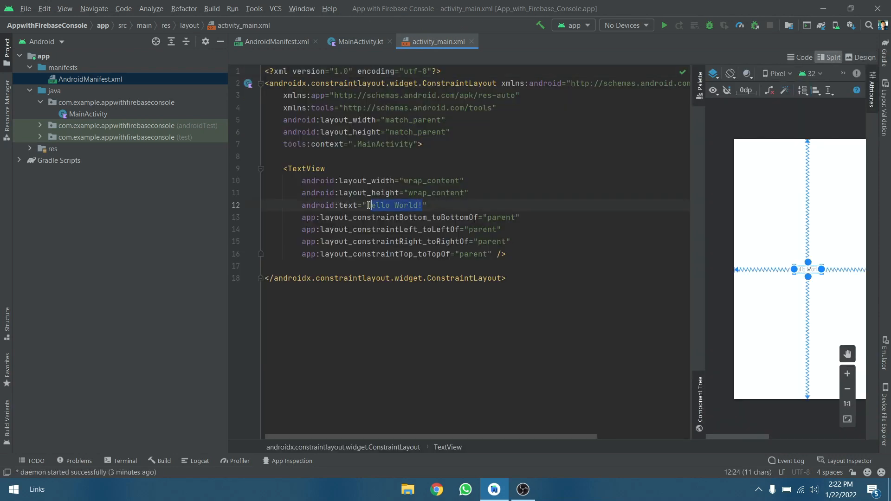
pyautogui.press('BackSpace')
pyautogui.press('BackSpace')
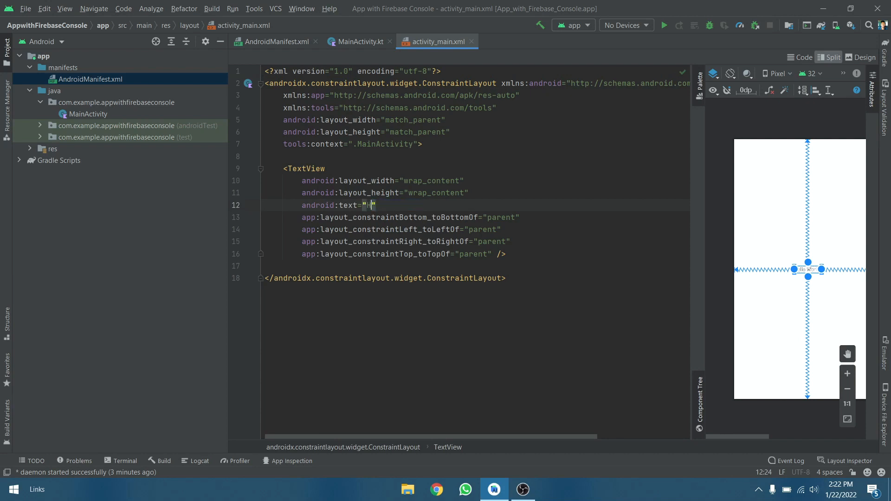
pyautogui.write('T')
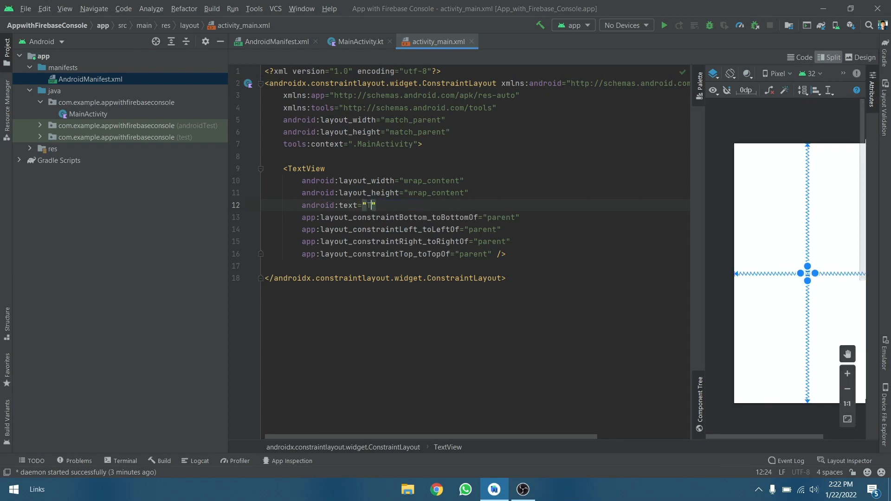
pyautogui.write('oday w')
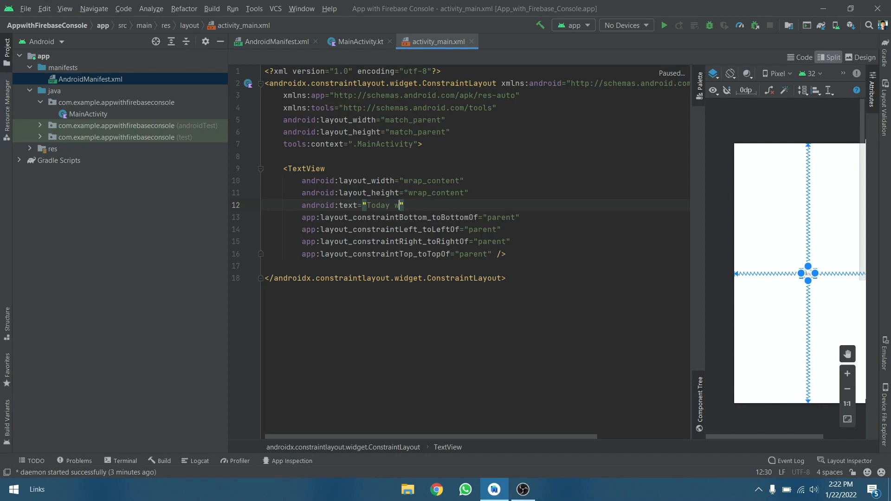
pyautogui.press('BackSpace')
pyautogui.write('I will ')
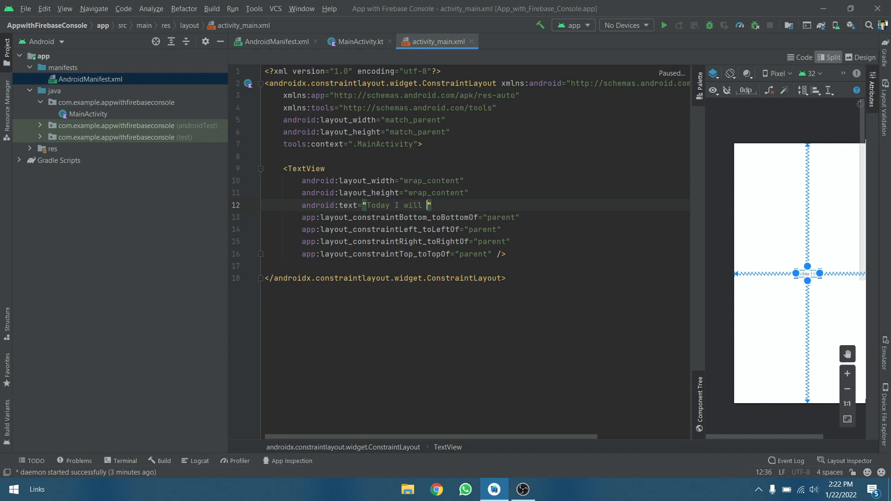
pyautogui.write('show hoe ')
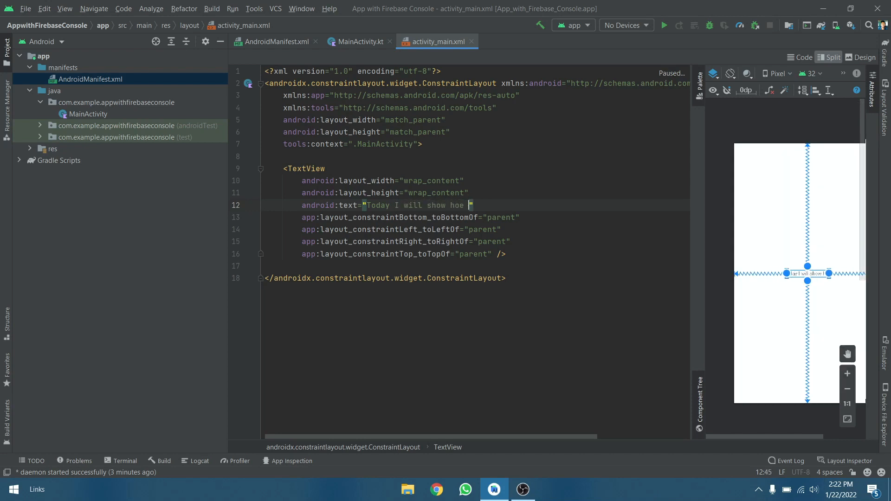
pyautogui.write('to conne')
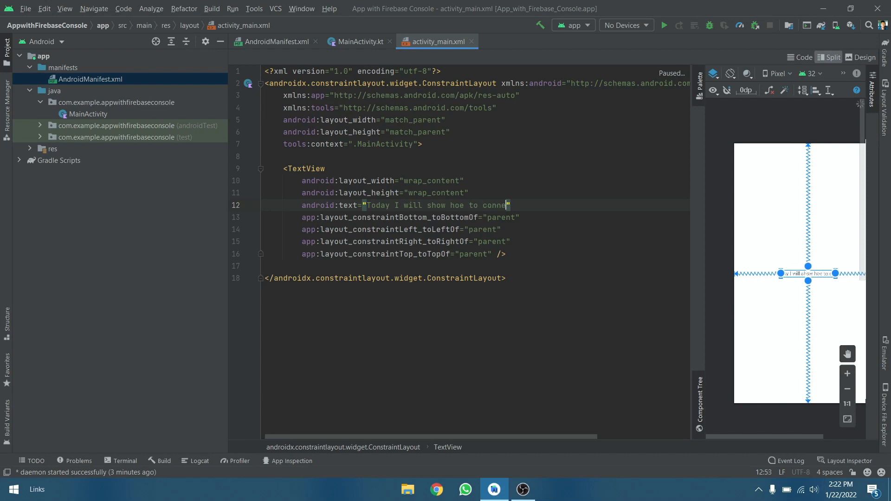
pyautogui.write('ct you')
pyautogui.write('r app ')
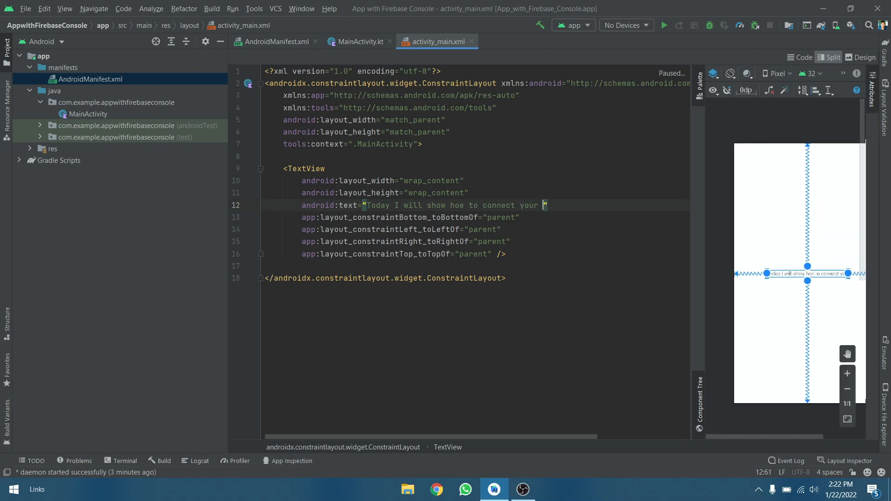
pyautogui.write('with fireba')
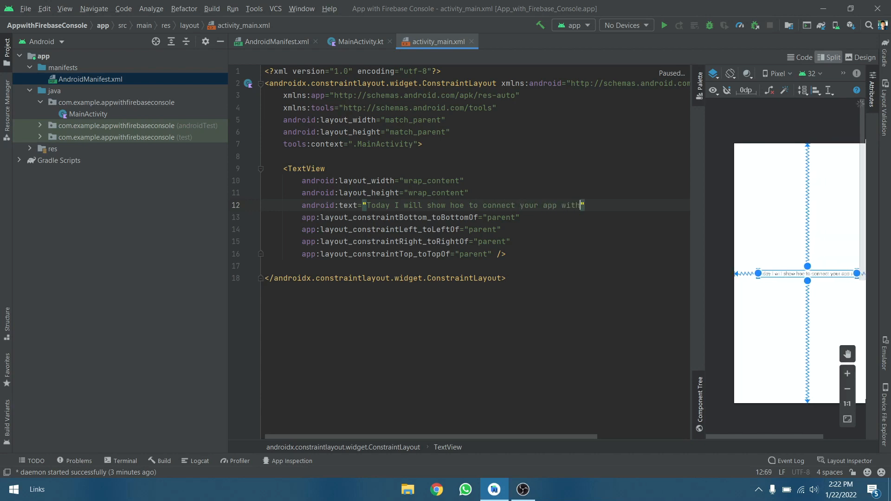
pyautogui.write('se ')
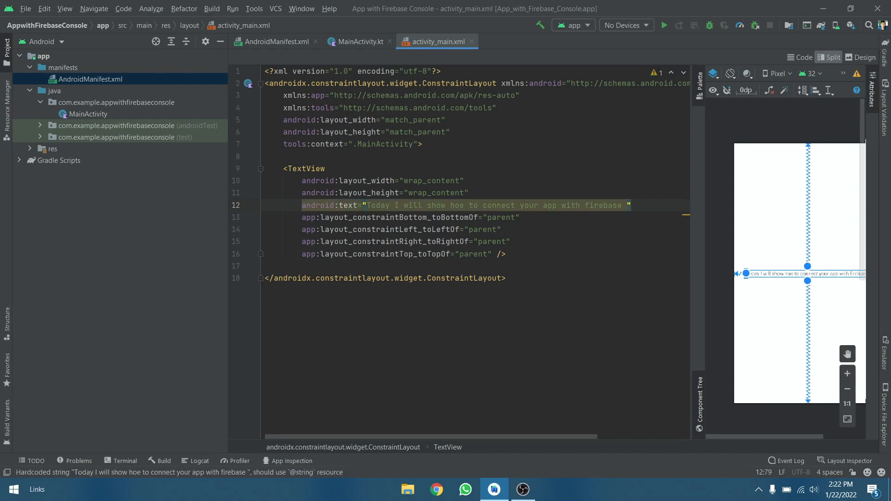
pyautogui.write('console.')
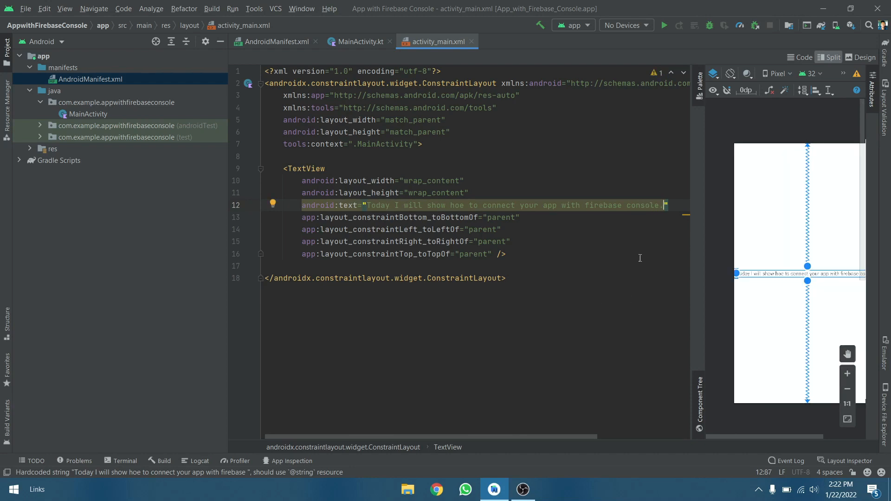
# - Switch to Chrome, search Google for "firebase" and open the Firebase website from the "Build and Run Successful Apps" result
pyautogui.click(440, 491)
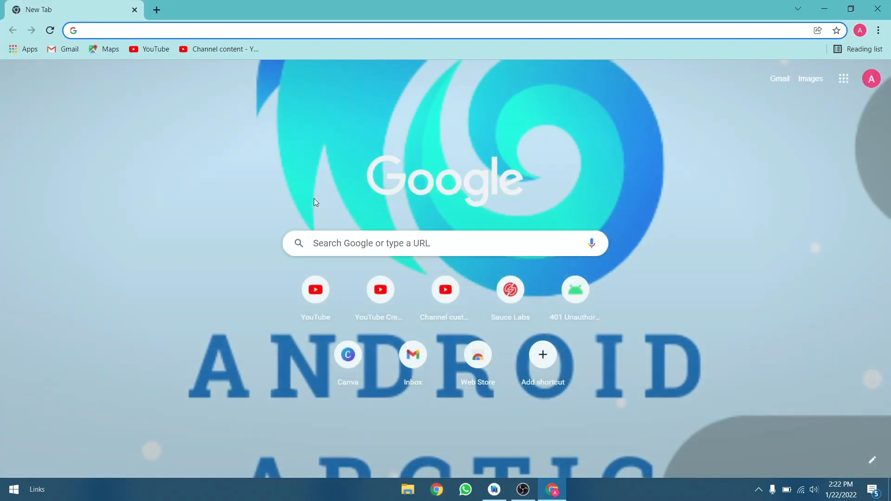
pyautogui.click(337, 244)
pyautogui.write('fi')
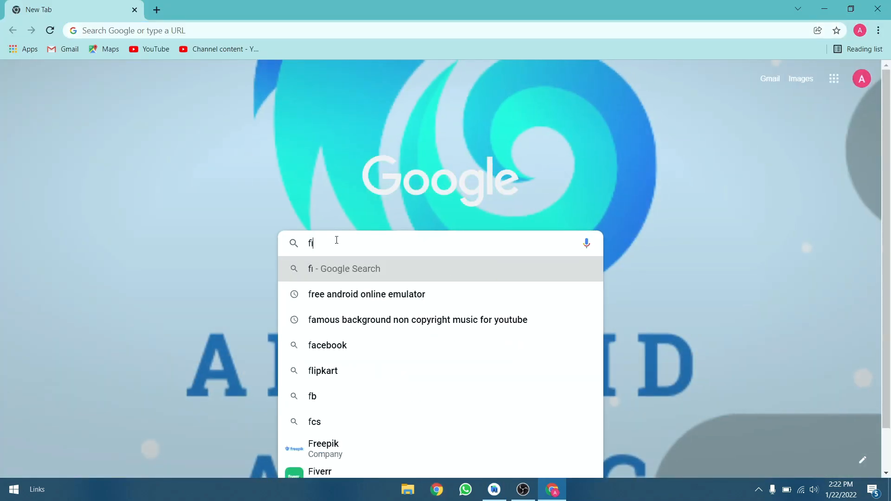
pyautogui.write('rebase')
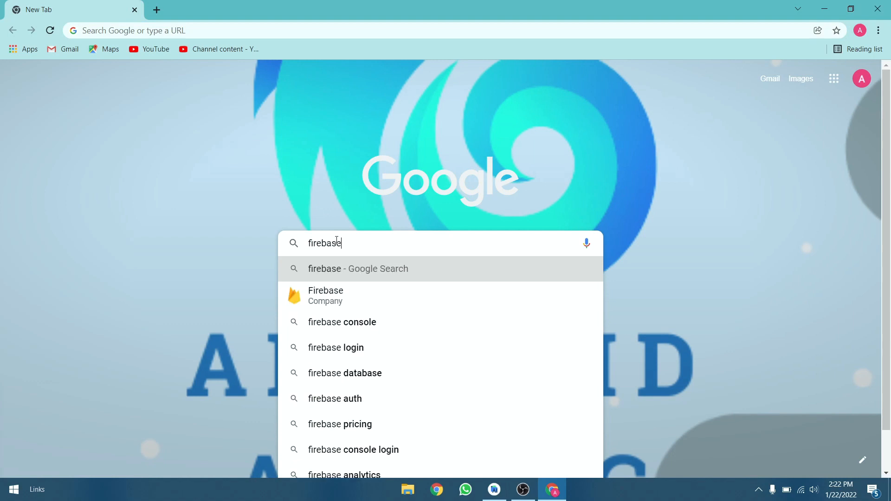
pyautogui.press('Return')
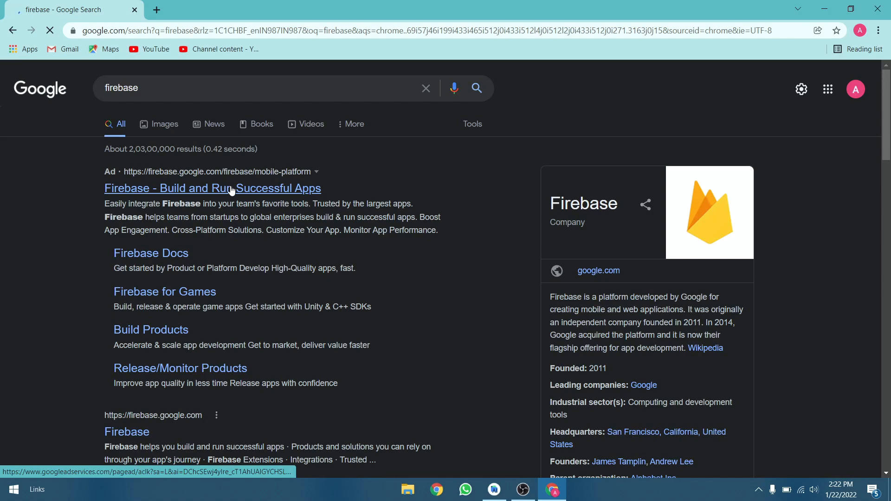
pyautogui.click(232, 190)
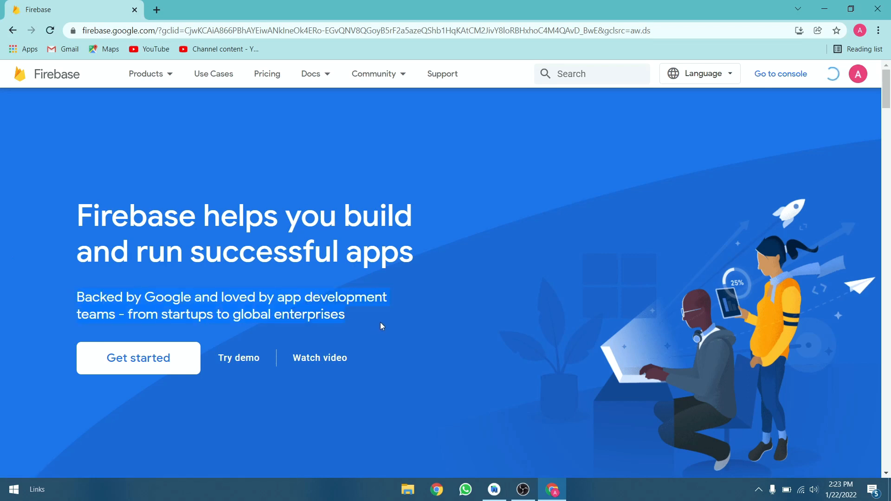
# - Look through the Firebase home page's product categories, Firebase Extensions, Integrations and Google Cloud + Firebase sections
pyautogui.scroll(-3, 365, 324)
pyautogui.scroll(-6, 382, 308)
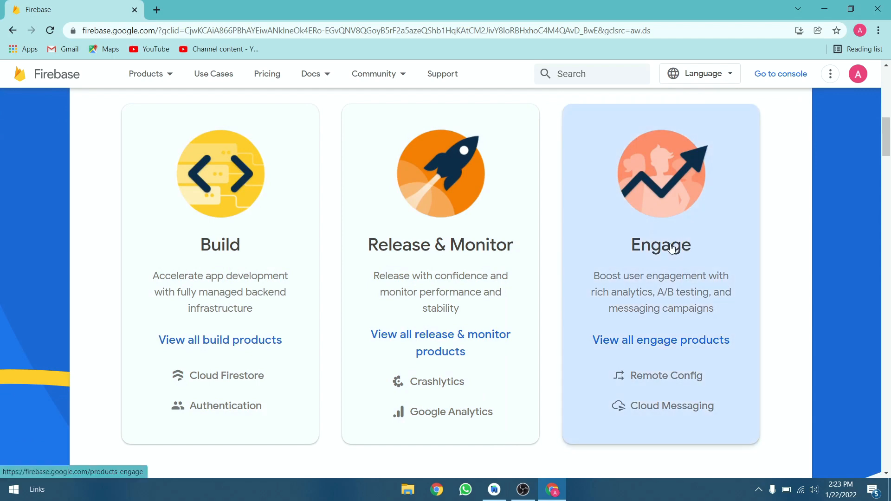
pyautogui.scroll(-5, 400, 290)
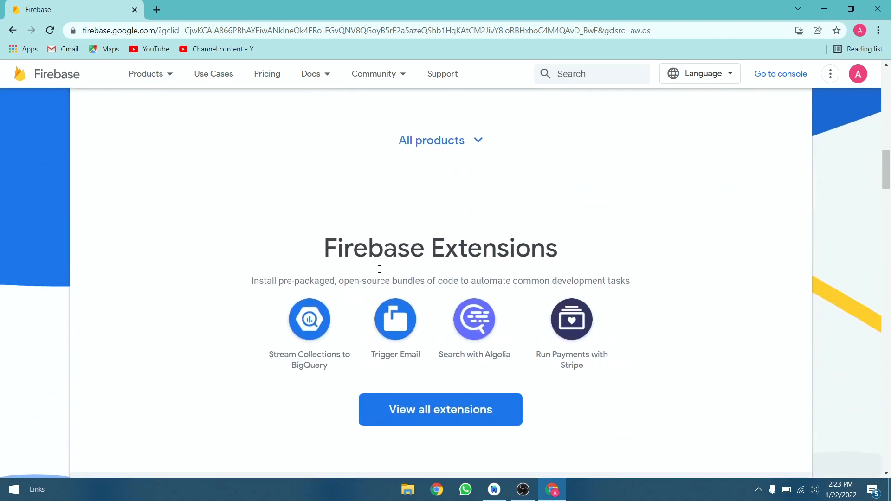
pyautogui.scroll(-3, 367, 271)
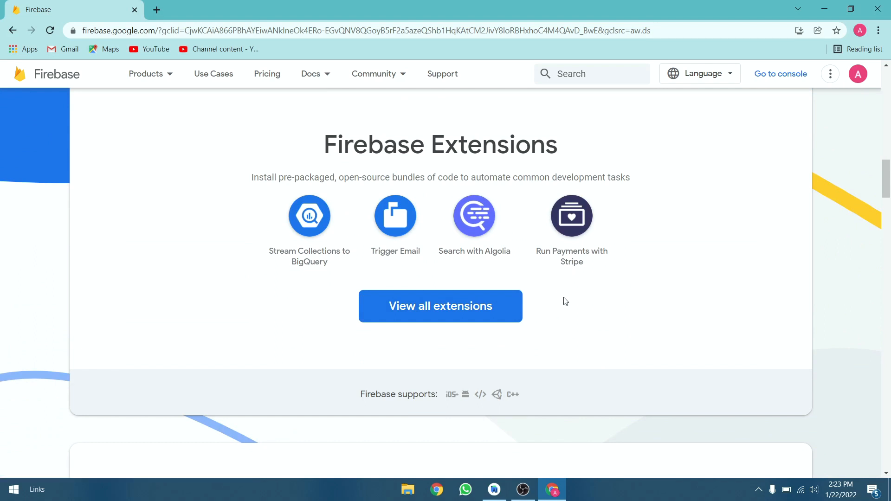
pyautogui.scroll(-5, 550, 290)
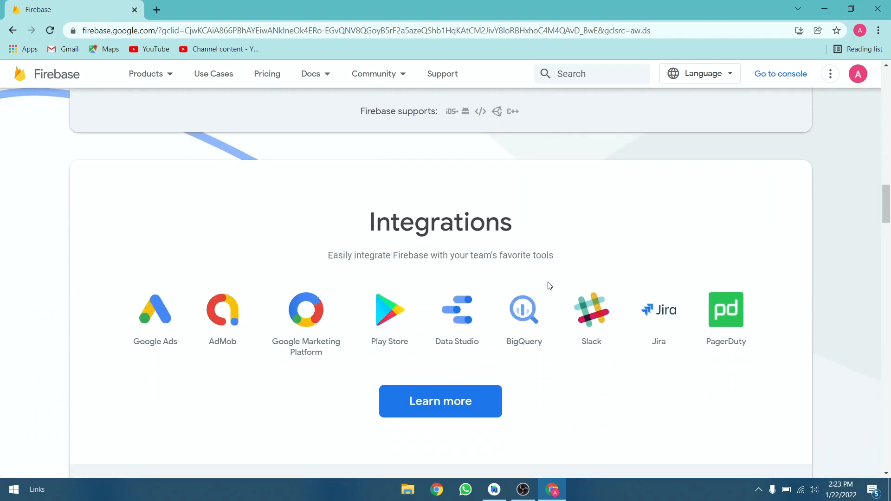
pyautogui.scroll(-1, 424, 285)
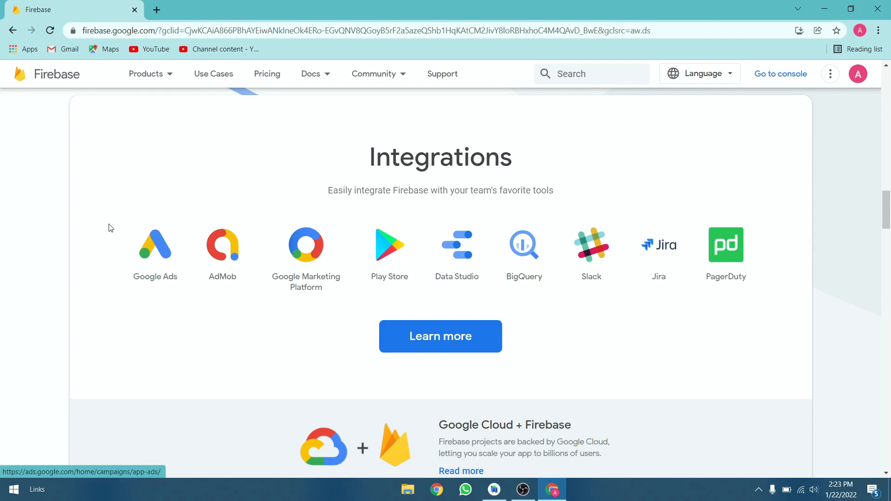
pyautogui.scroll(-3, 388, 295)
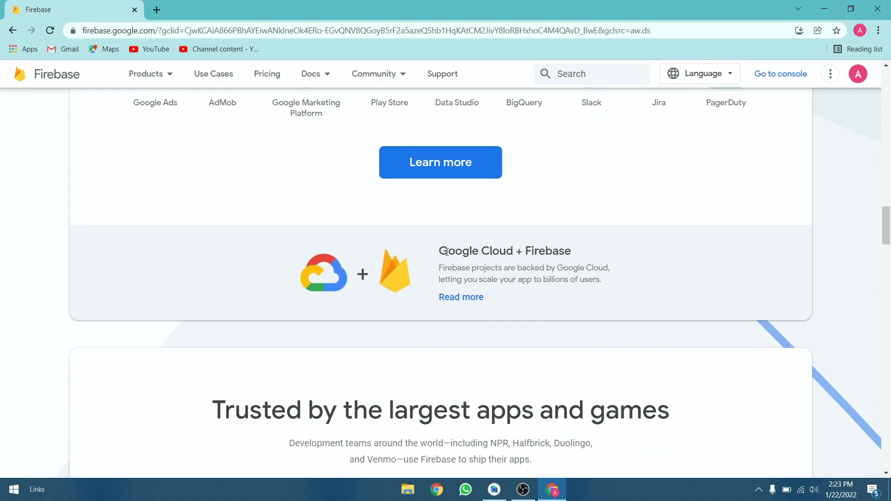
pyautogui.moveTo(447, 252); pyautogui.dragTo(591, 257)
pyautogui.click(599, 236)
pyautogui.scroll(-3, 596, 251)
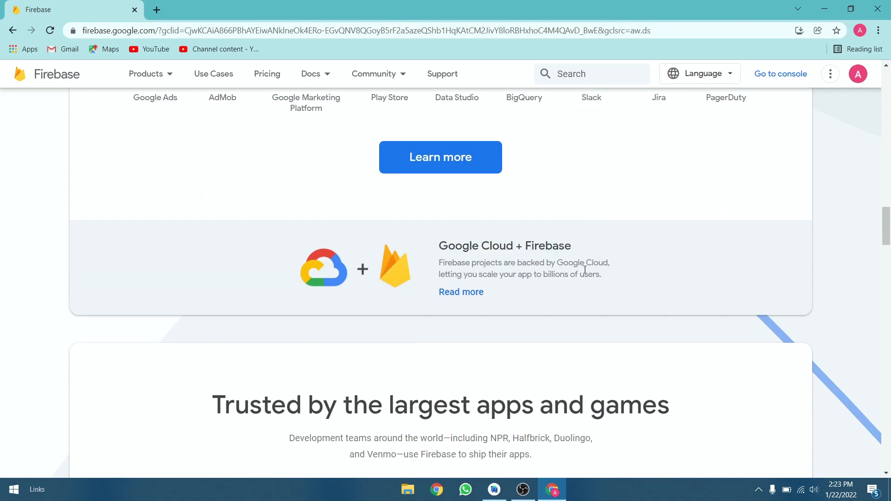
# - Review the Firebase page's trusted apps, news, common use cases and the iOS, Android and Web integration section with its code samples
pyautogui.scroll(-3, 594, 262)
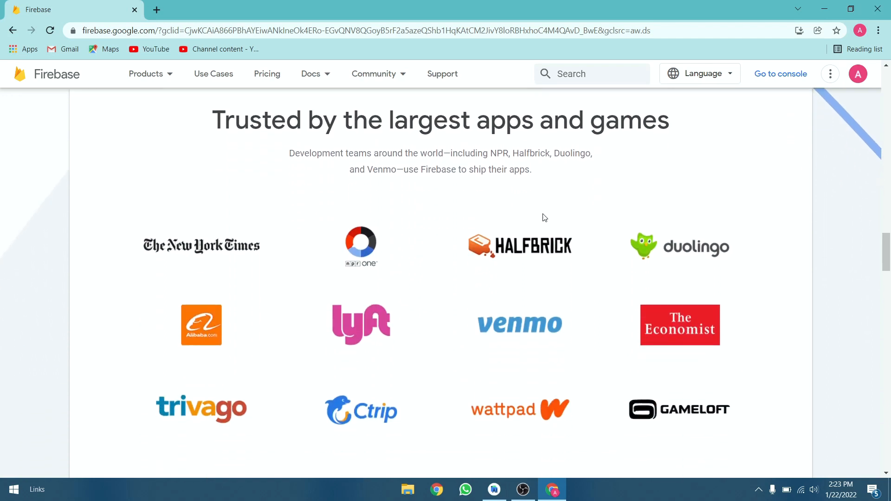
pyautogui.moveTo(292, 156); pyautogui.dragTo(563, 174)
pyautogui.click(581, 174)
pyautogui.scroll(-3, 580, 172)
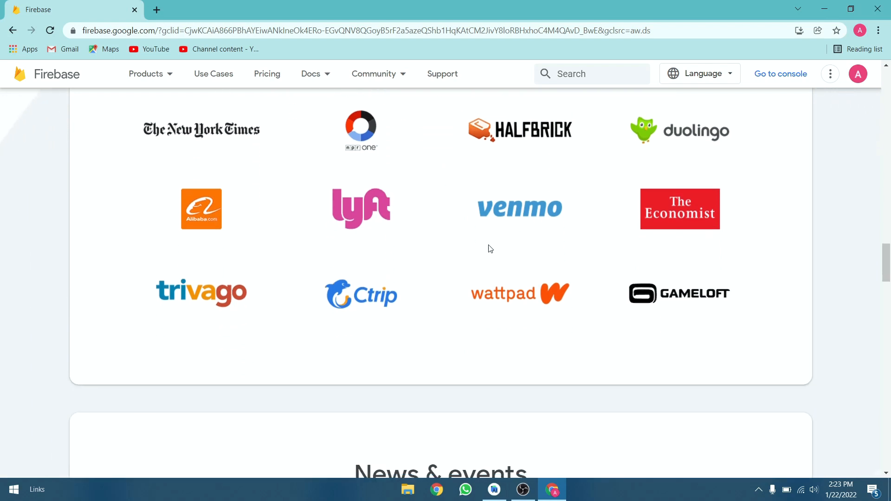
pyautogui.scroll(-8, 524, 239)
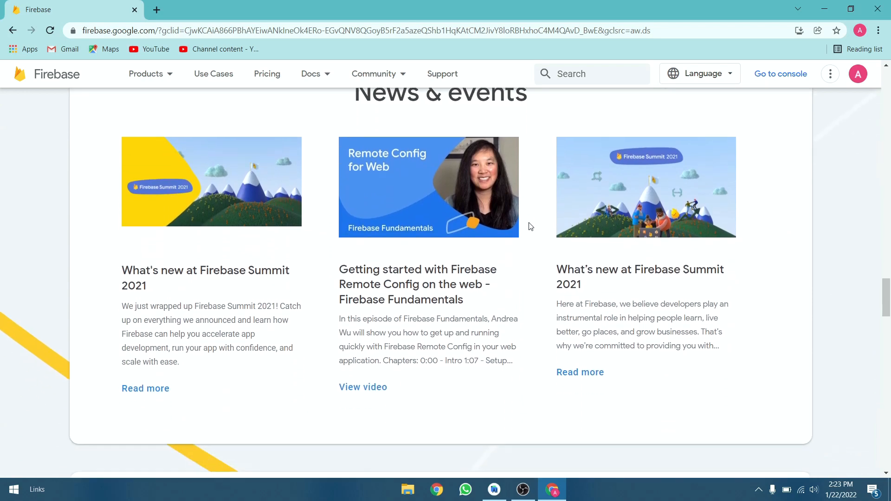
pyautogui.scroll(-9, 531, 226)
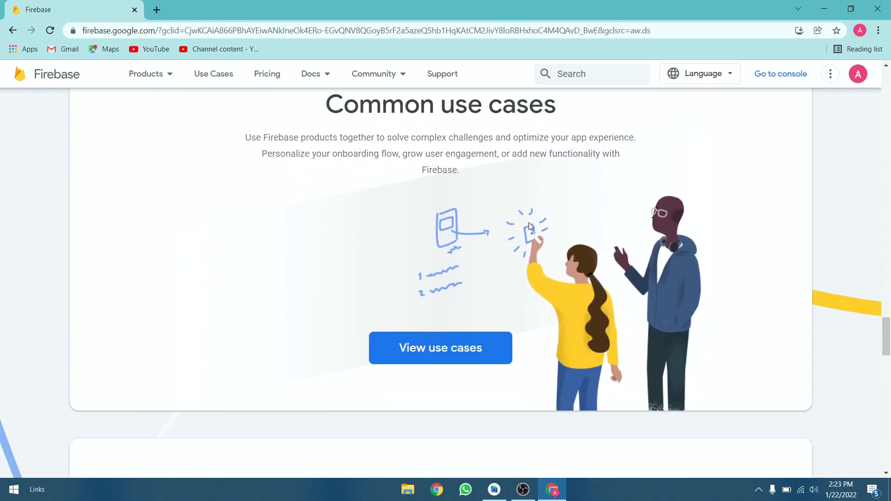
pyautogui.scroll(-8, 531, 226)
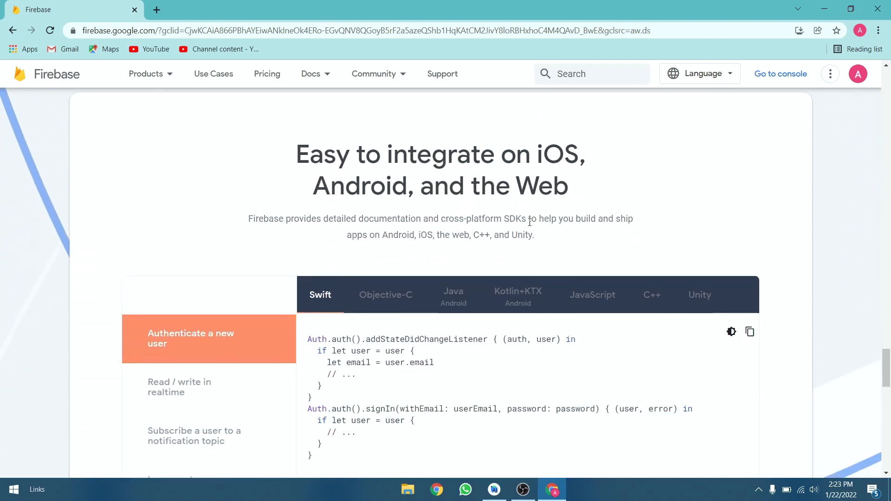
pyautogui.scroll(-1, 529, 220)
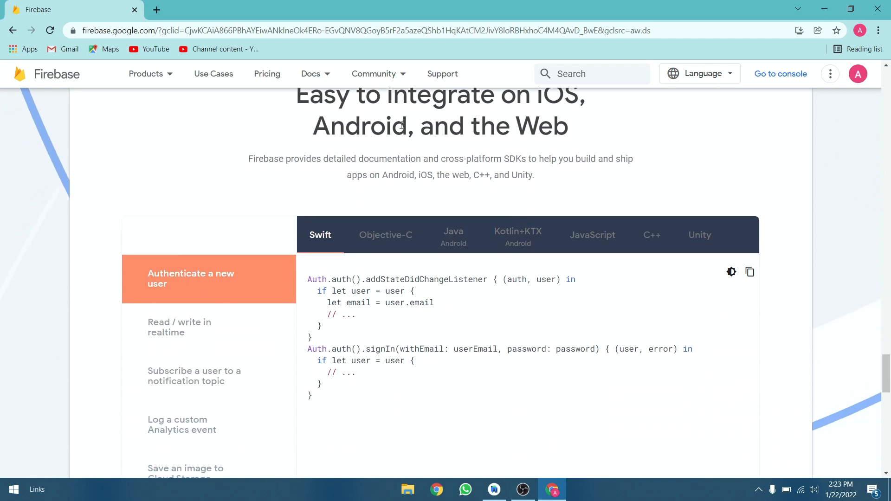
pyautogui.scroll(1, 425, 115)
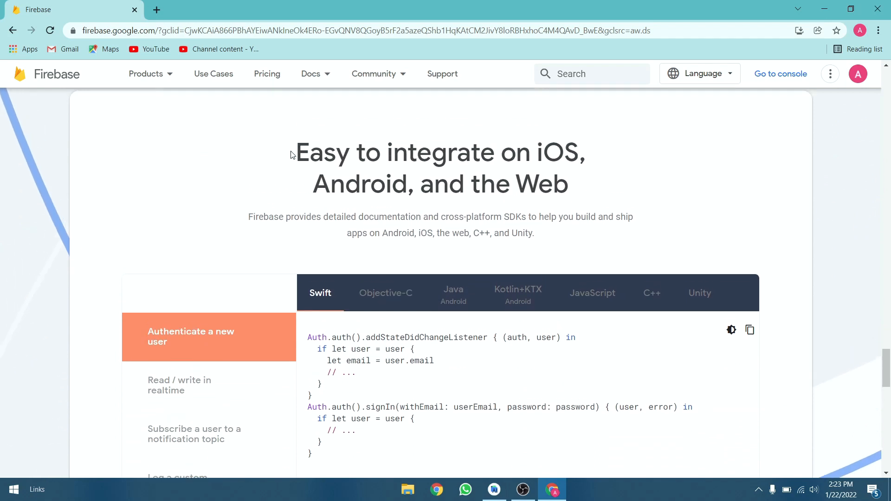
pyautogui.moveTo(292, 154); pyautogui.dragTo(561, 195)
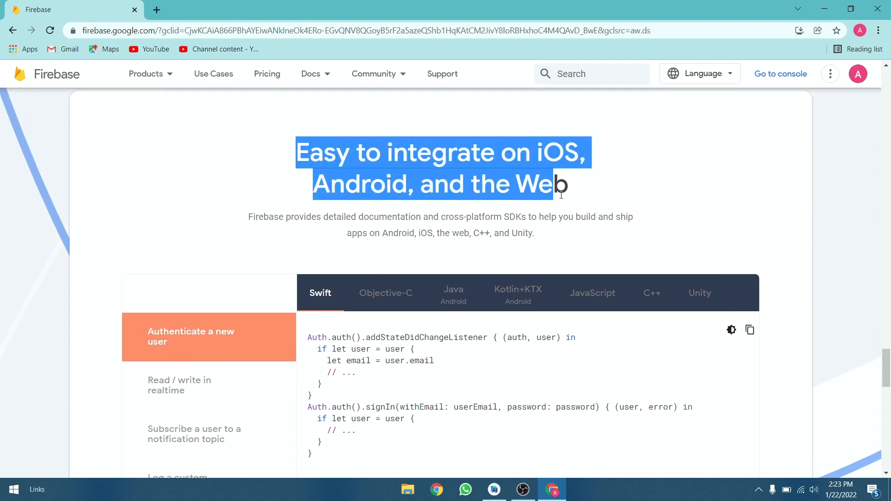
pyautogui.click(610, 202)
pyautogui.scroll(-2, 591, 195)
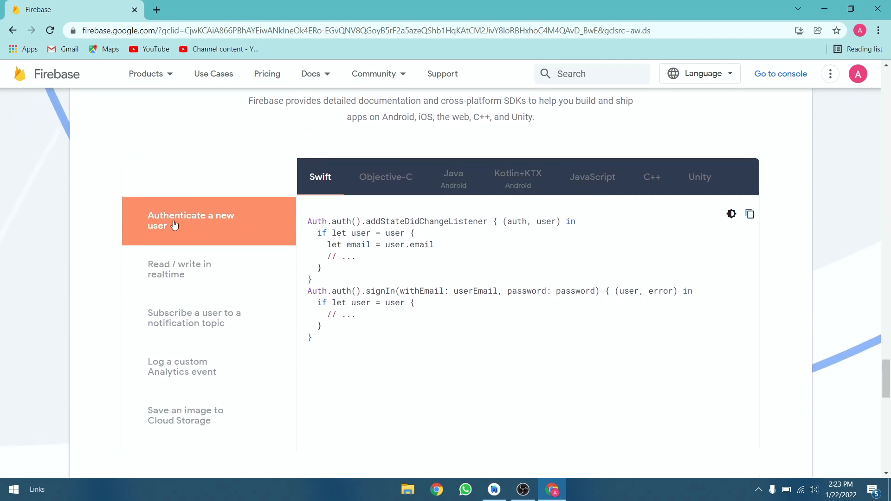
# - Look through the integration code samples for realtime read/write, notification topics, custom Analytics events and saving images to Cloud Storage
pyautogui.click(494, 183)
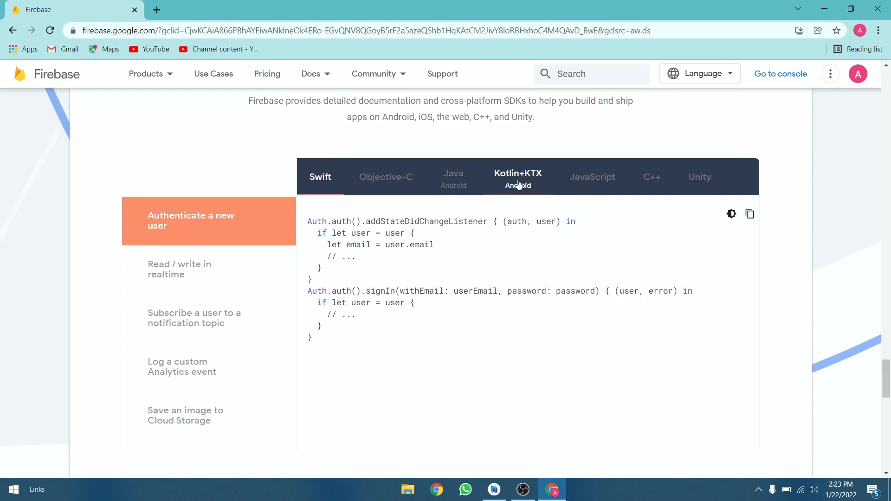
pyautogui.click(192, 273)
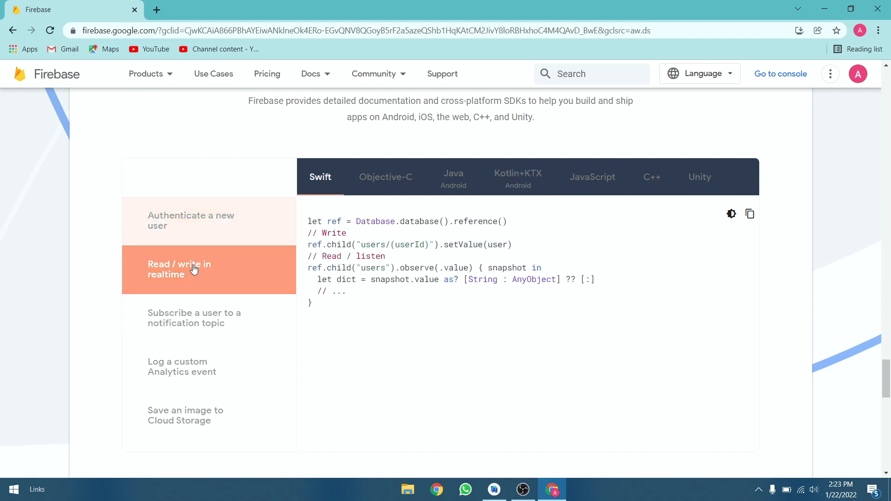
pyautogui.click(206, 321)
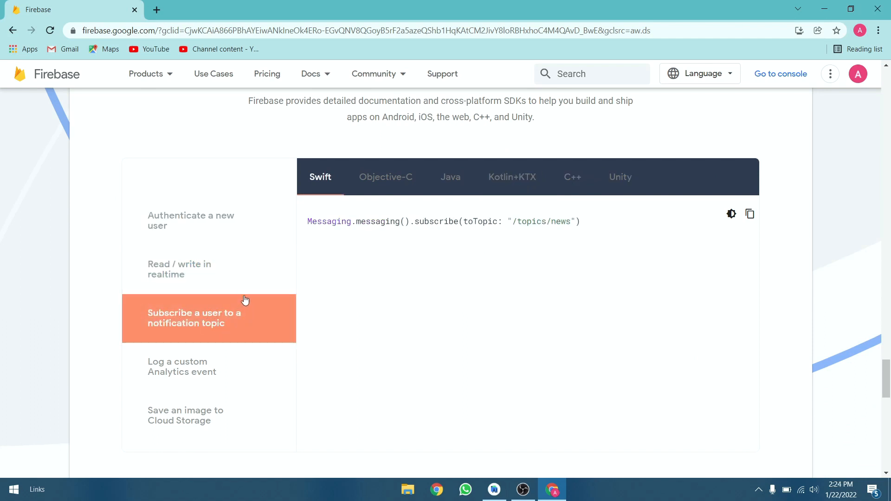
pyautogui.scroll(-1, 245, 300)
pyautogui.moveTo(308, 164); pyautogui.dragTo(413, 166)
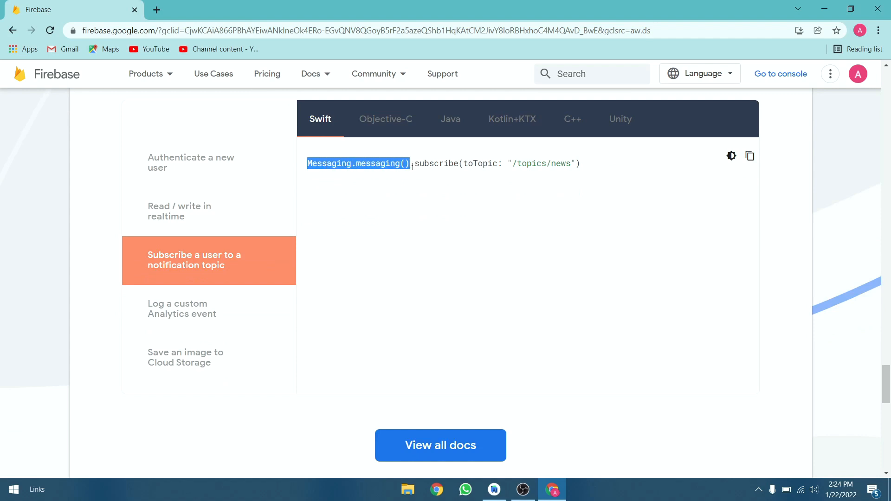
pyautogui.click(377, 253)
pyautogui.click(214, 308)
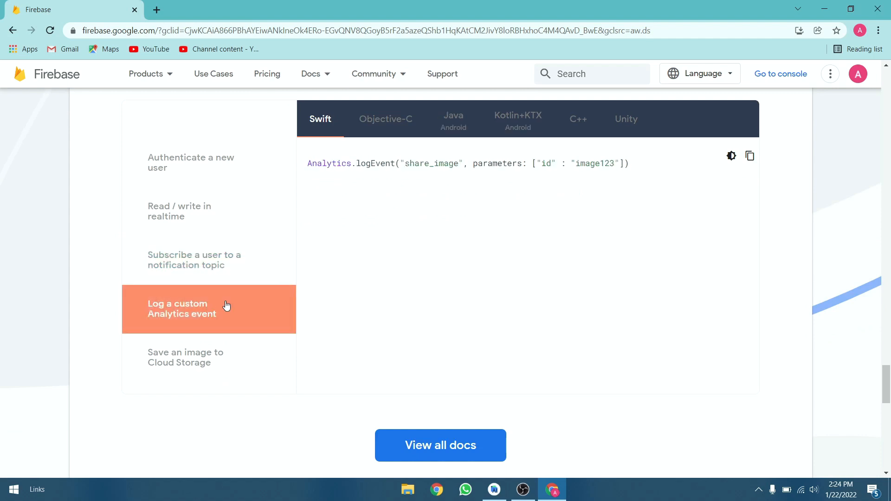
pyautogui.click(199, 367)
pyautogui.scroll(-2, 459, 280)
pyautogui.scroll(-1, 417, 318)
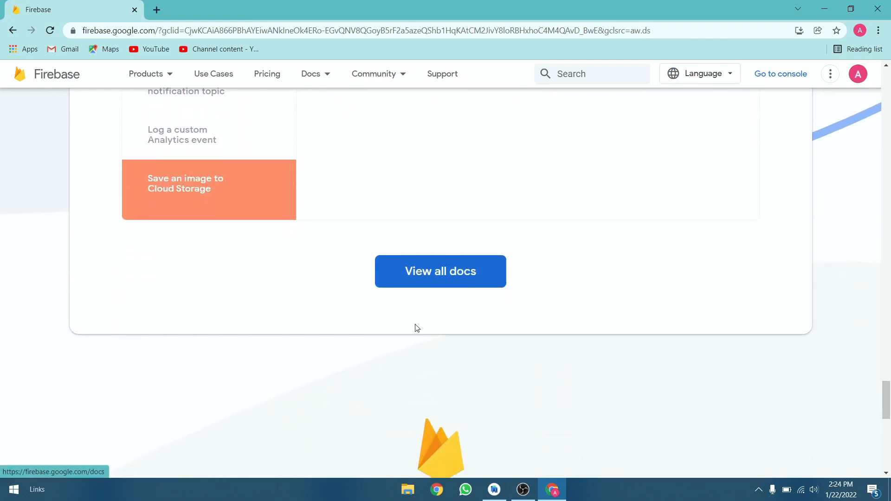
# - Open the full Firebase documentation in a new tab, skim its overview and open the "Add Firebase - Android" guide
pyautogui.middleClick(411, 276)
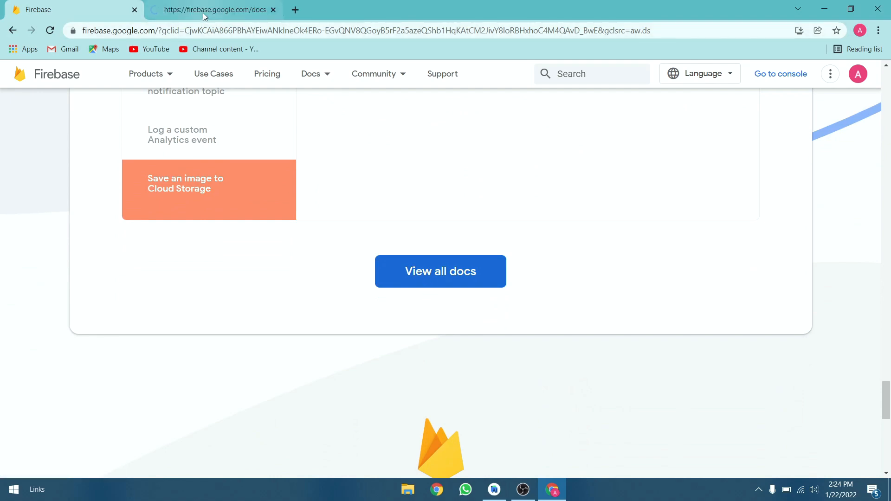
pyautogui.click(203, 11)
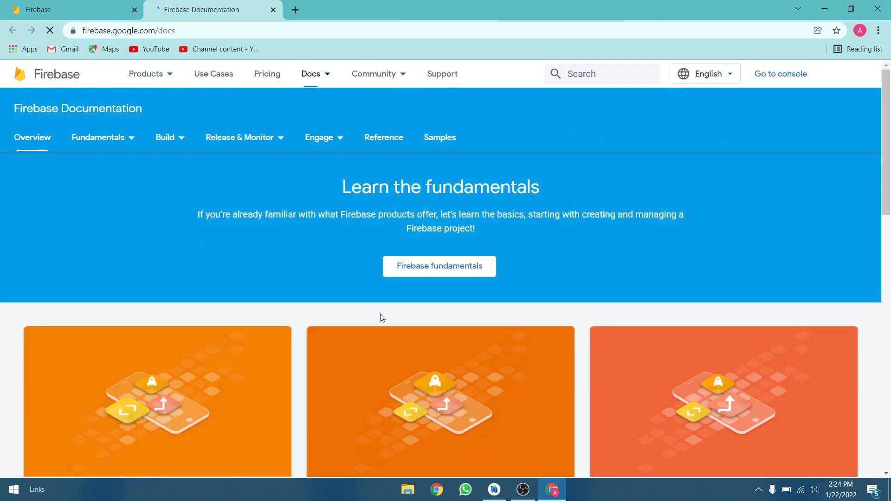
pyautogui.scroll(-5, 303, 213)
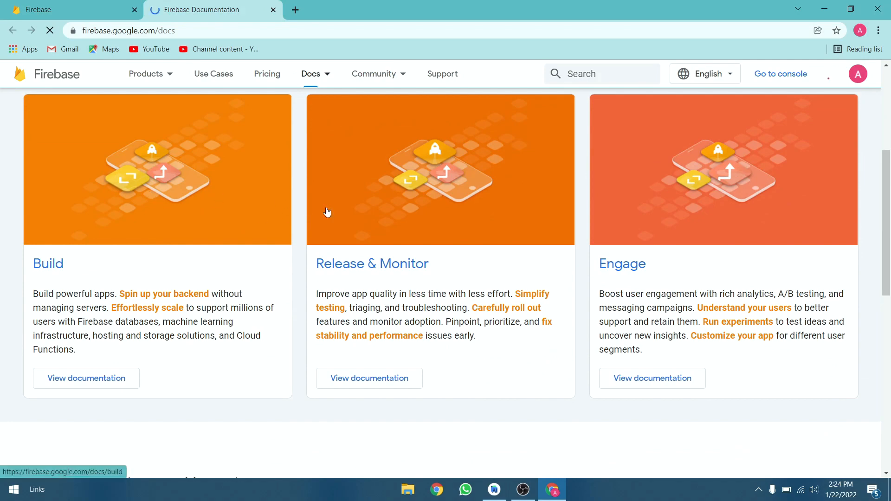
pyautogui.scroll(-6, 322, 287)
pyautogui.scroll(-3, 323, 287)
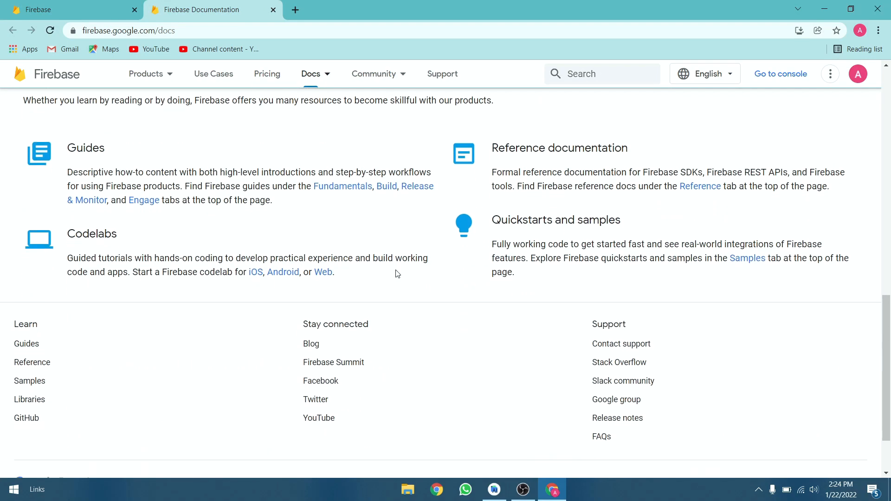
pyautogui.scroll(15, 395, 274)
pyautogui.click(127, 138)
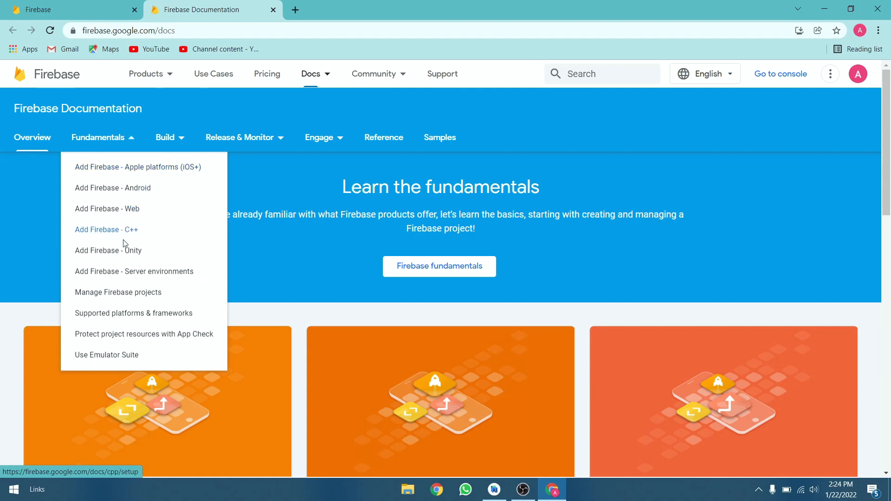
pyautogui.click(129, 189)
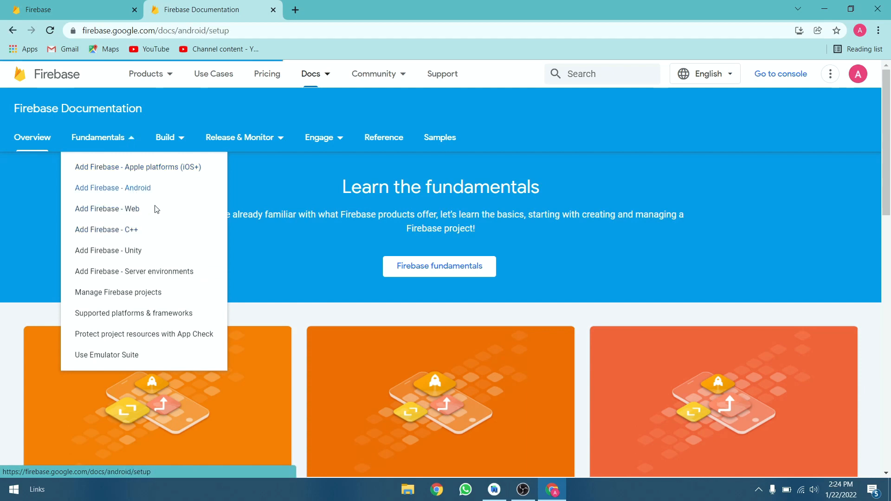
# - Return to the Firebase home page and enter the Firebase console by choosing Get started under "Try Firebase today"
pyautogui.click(107, 10)
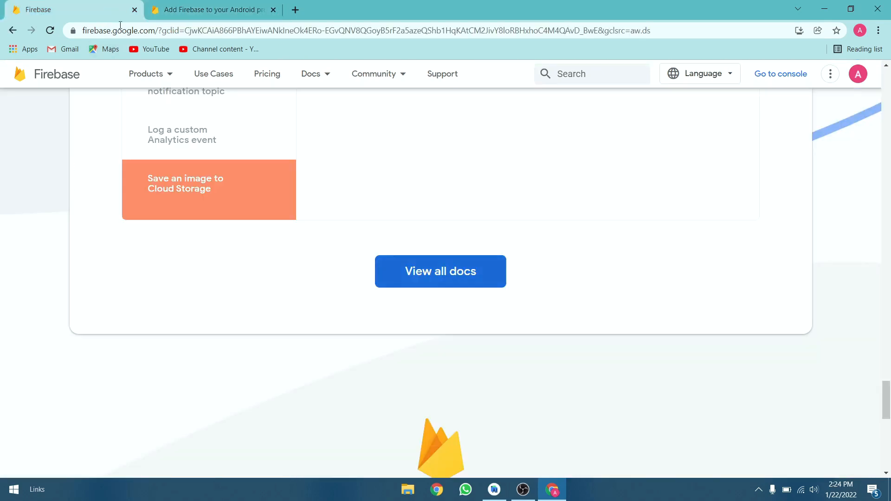
pyautogui.scroll(-5, 402, 263)
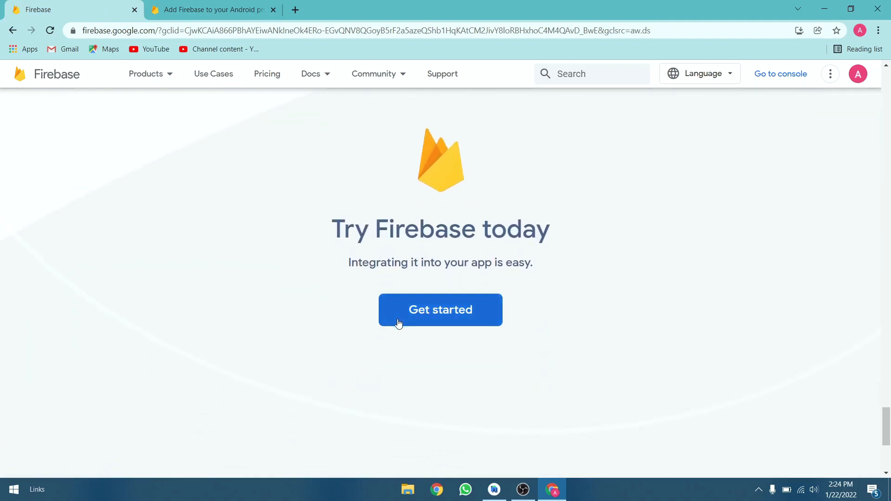
pyautogui.scroll(-3, 523, 314)
pyautogui.scroll(-3, 524, 314)
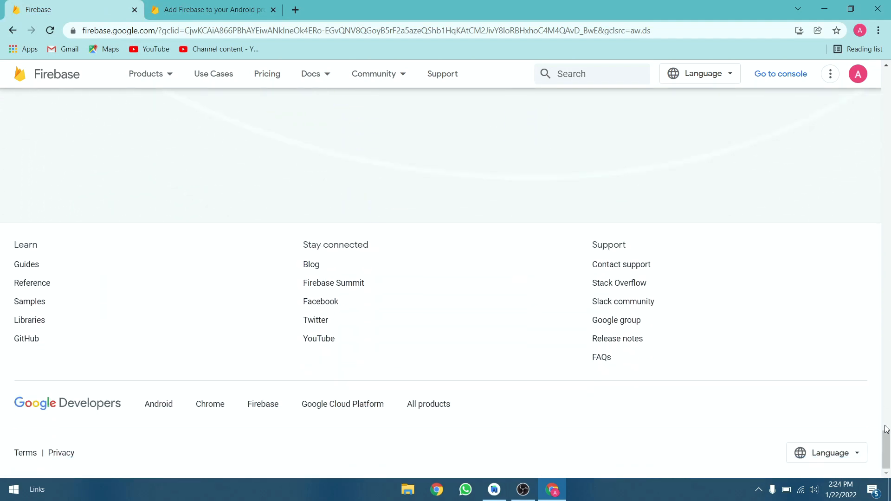
pyautogui.scroll(1, 887, 429)
pyautogui.click(466, 116)
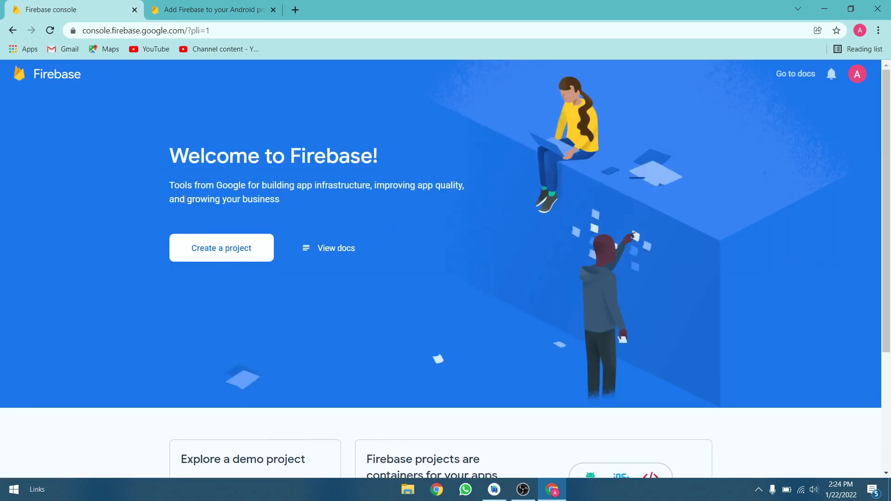
# - Look over the Firebase console's welcome page and start creating a new project
pyautogui.scroll(-4, 449, 207)
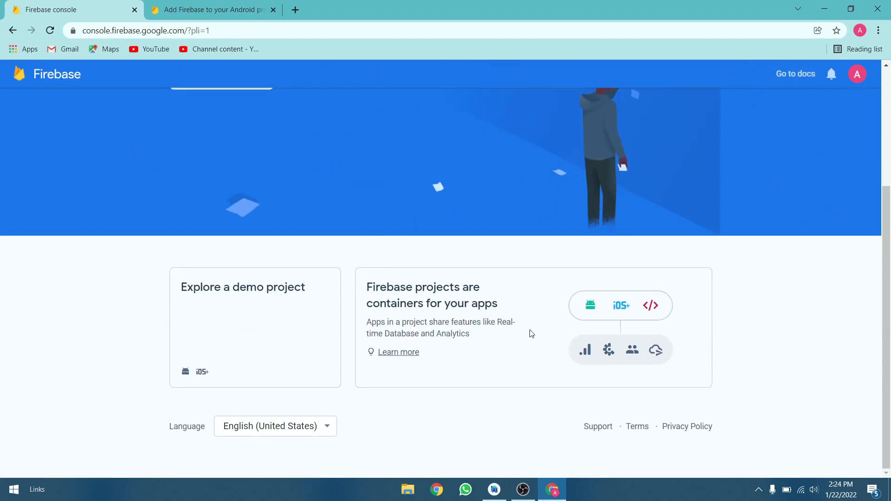
pyautogui.scroll(4, 382, 414)
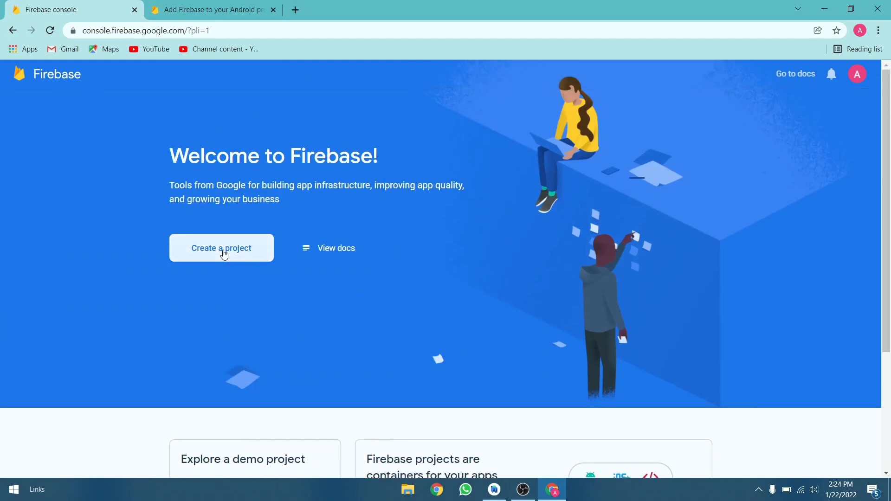
pyautogui.click(225, 254)
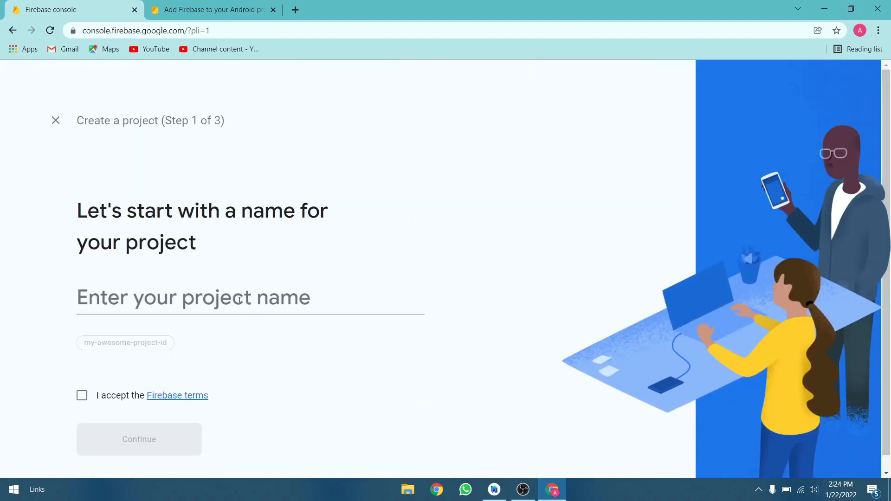
# - Switch to Android Studio, go from AndroidManifest.xml to the app_name string's definition and copy its value "App with Firebase Console"
pyautogui.click(495, 490)
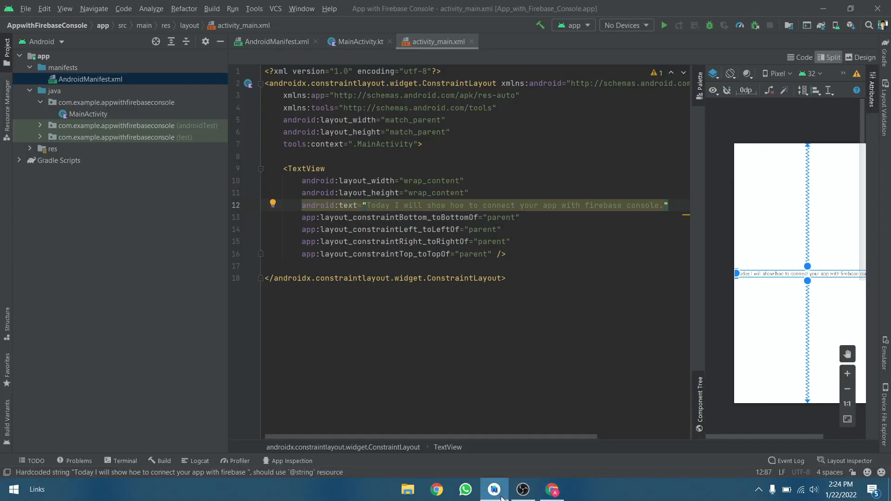
pyautogui.click(288, 41)
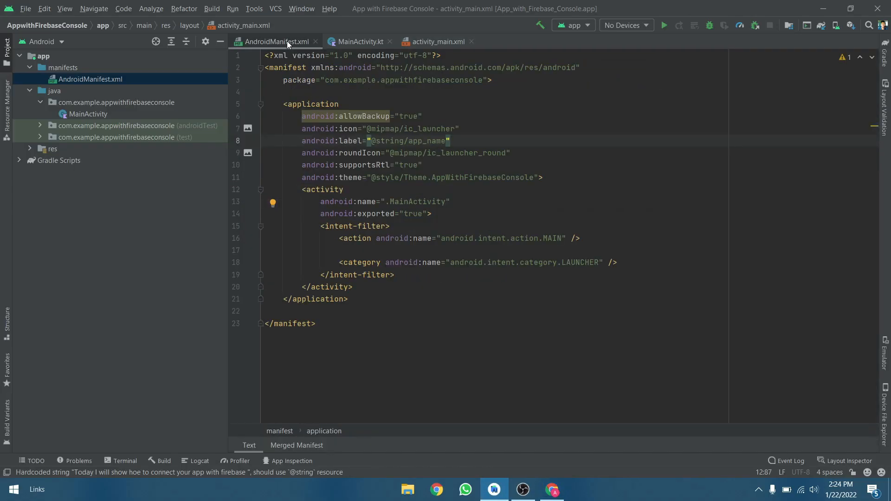
pyautogui.keyDown('ctrl'); pyautogui.click(433, 146); pyautogui.keyUp('ctrl')
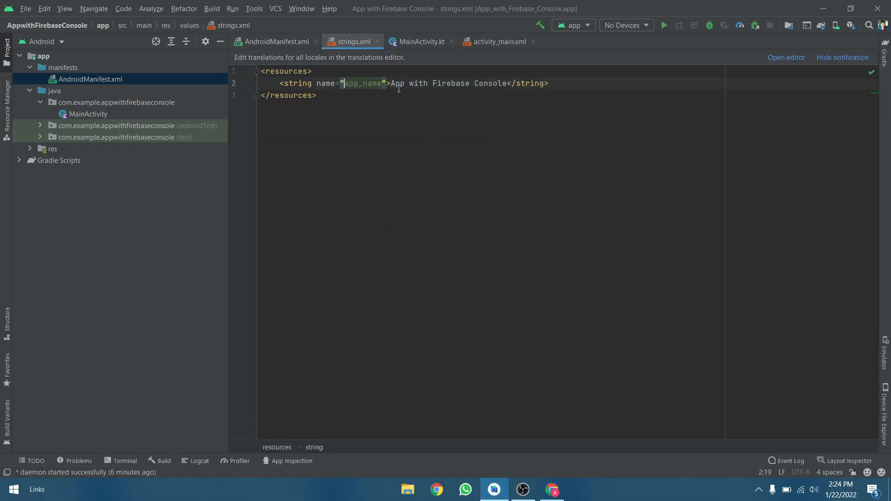
pyautogui.moveTo(394, 87); pyautogui.dragTo(507, 88)
pyautogui.hotkey('ctrl', 'c')
pyautogui.click(421, 91)
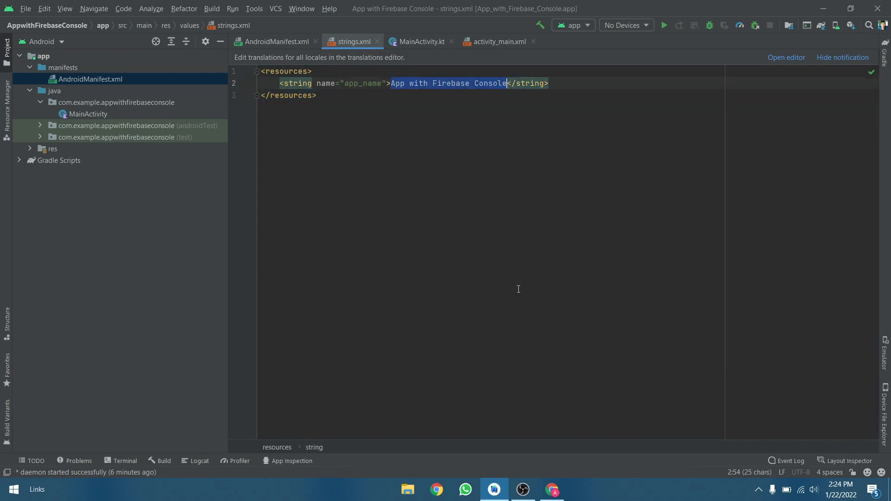
# - Switch to Chrome, name the new Firebase project "App with Firebase Console", accept the Firebase terms and continue
pyautogui.click(552, 490)
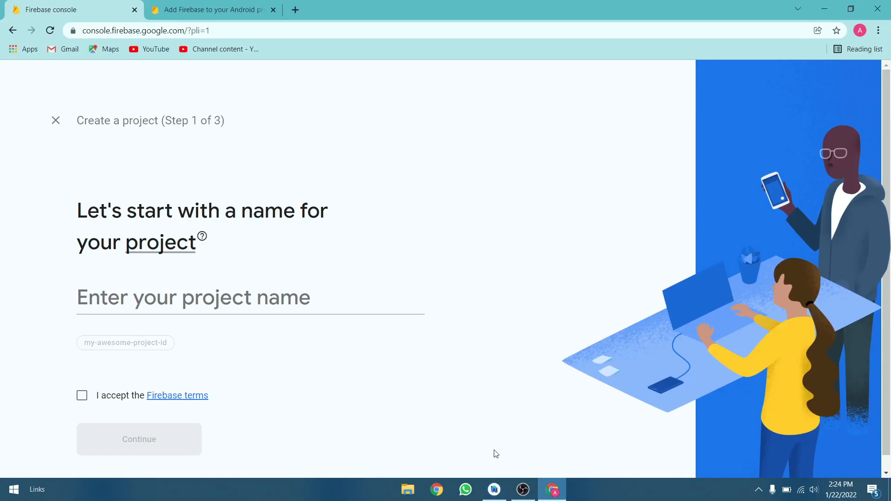
pyautogui.click(222, 302)
pyautogui.hotkey('ctrl', 'v')
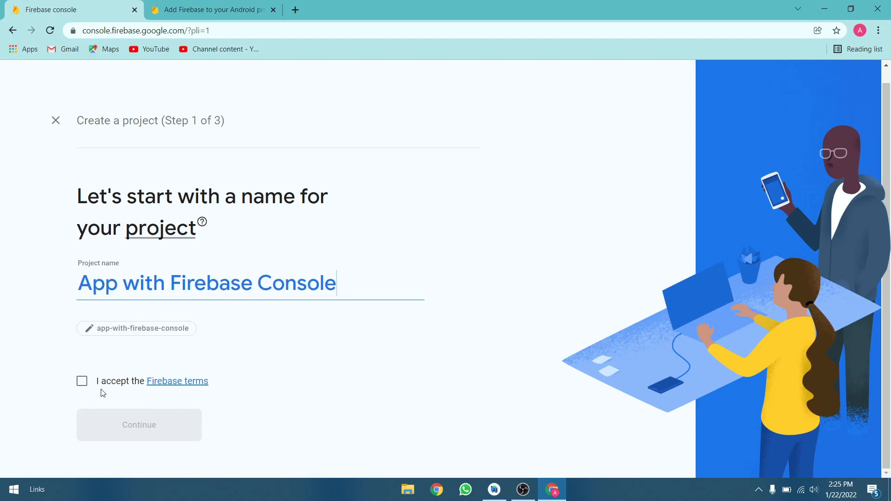
pyautogui.click(82, 383)
pyautogui.click(190, 431)
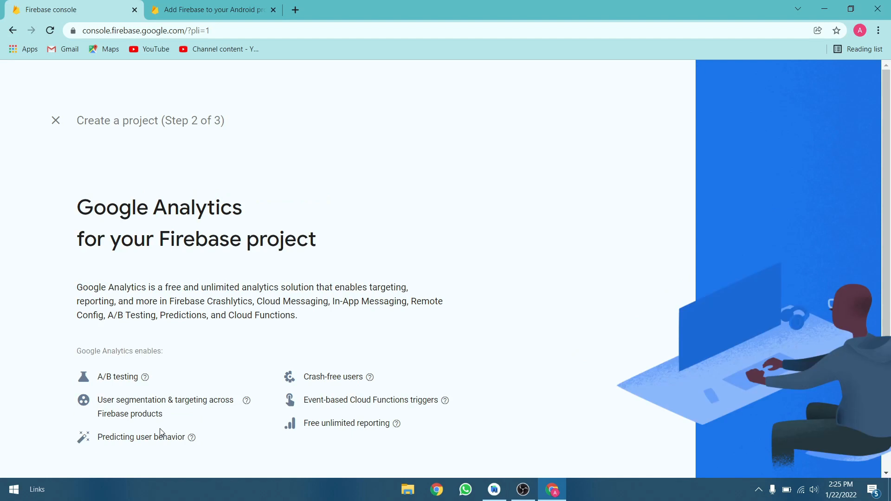
# - Review the Google Analytics features, leave Analytics enabled for the project and continue to its configuration
pyautogui.scroll(-2, 195, 202)
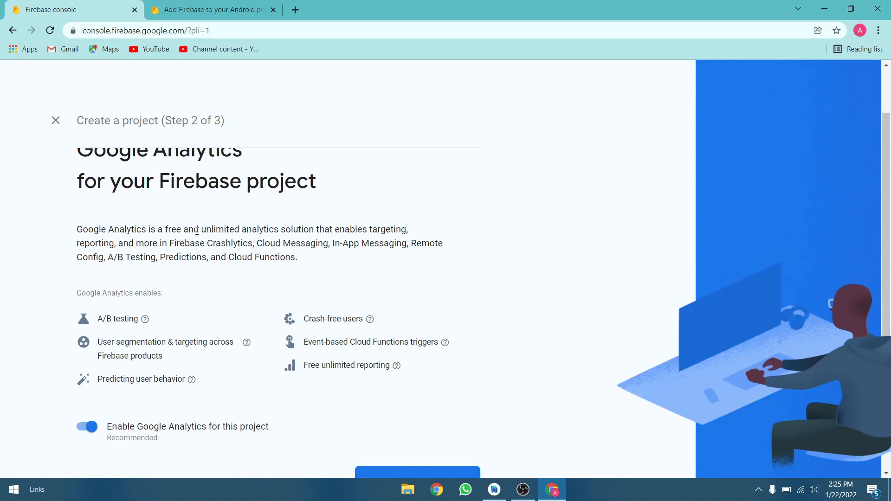
pyautogui.scroll(-2, 166, 317)
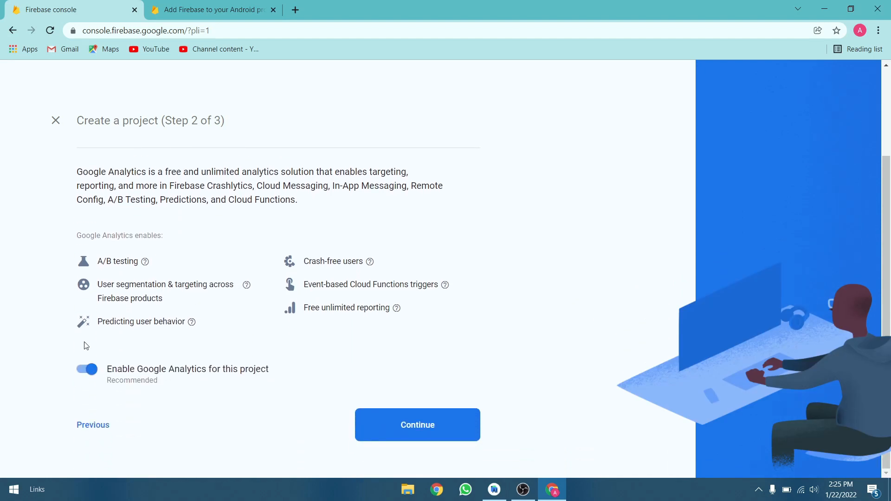
pyautogui.click(434, 432)
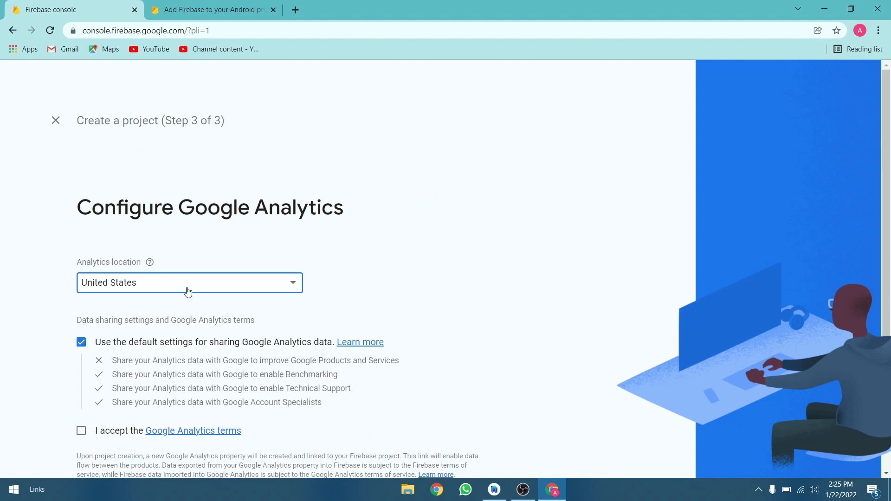
# - Accept the Google Analytics terms with United States as the Analytics location, create the project and continue to its overview
pyautogui.scroll(-2, 149, 358)
pyautogui.click(80, 352)
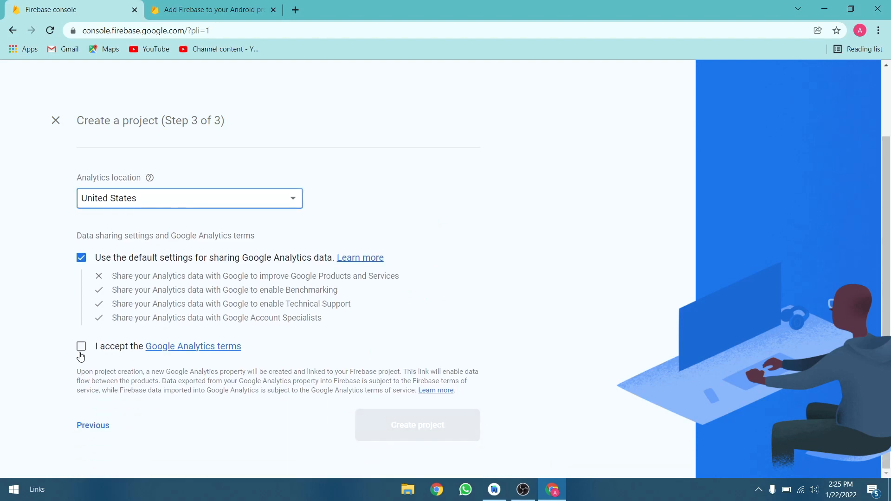
pyautogui.scroll(2, 159, 271)
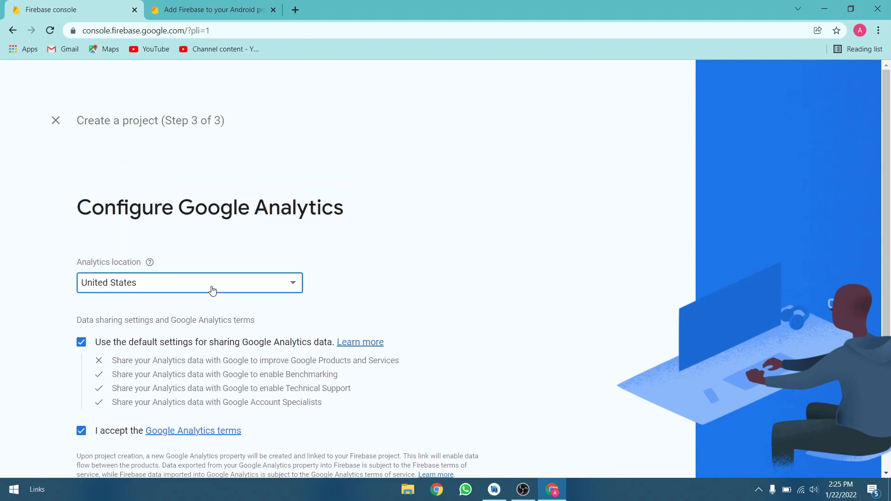
pyautogui.click(212, 292)
pyautogui.click(412, 277)
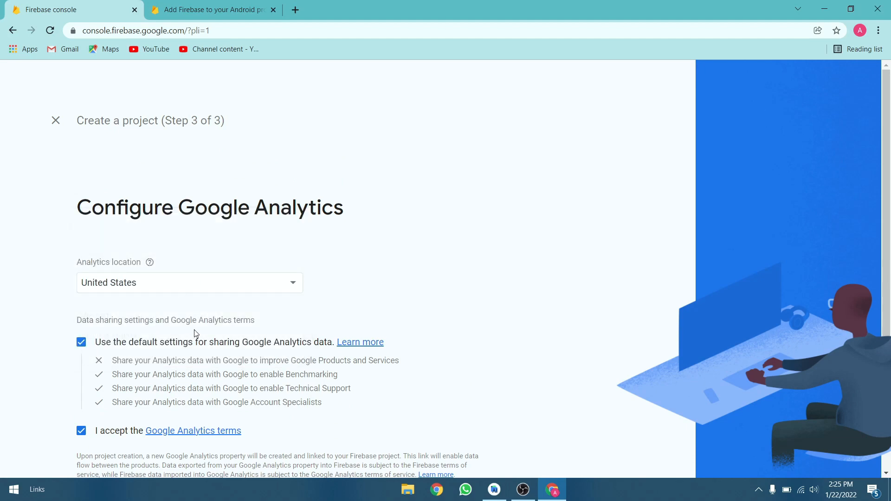
pyautogui.scroll(-2, 195, 330)
pyautogui.click(419, 450)
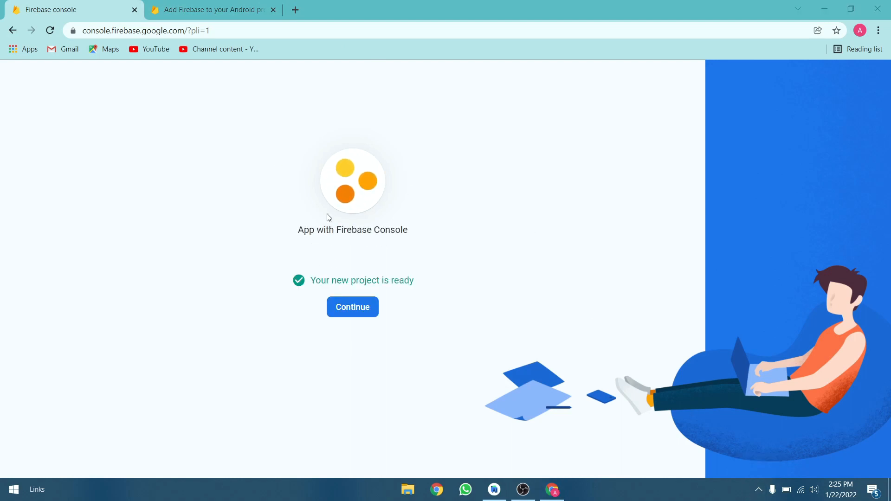
pyautogui.click(359, 311)
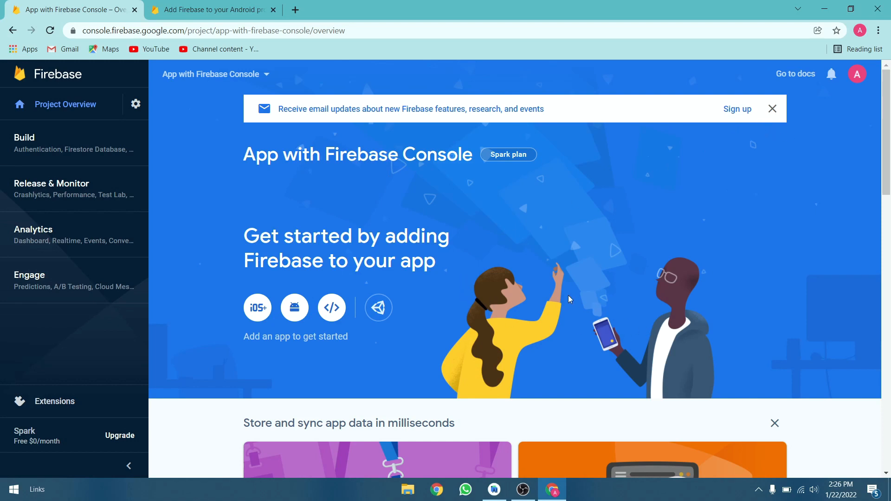
pyautogui.scroll(-3, 447, 258)
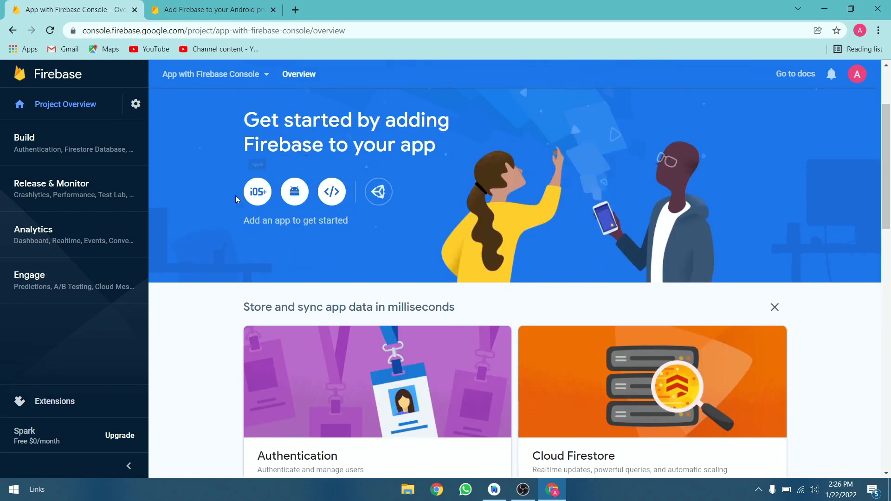
# - Start adding an Android app to the Firebase project, switch to Android Studio and copy the package name com.example.appwithfirebaseconsole from AndroidManifest.xml
pyautogui.click(302, 198)
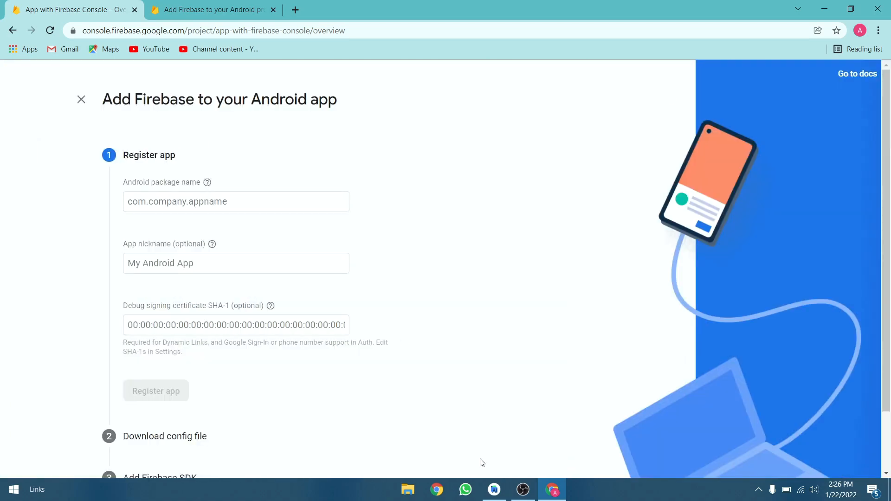
pyautogui.click(495, 490)
pyautogui.click(277, 41)
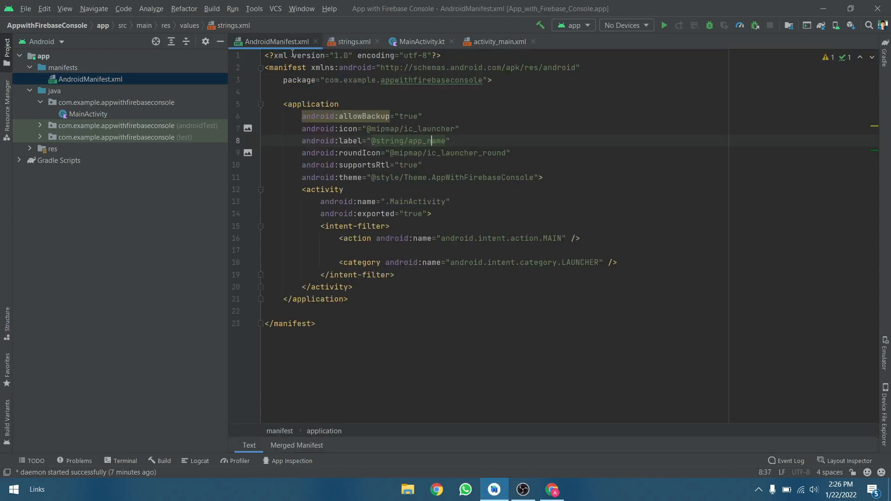
pyautogui.moveTo(325, 80); pyautogui.dragTo(484, 81)
pyautogui.hotkey('ctrl', 'c')
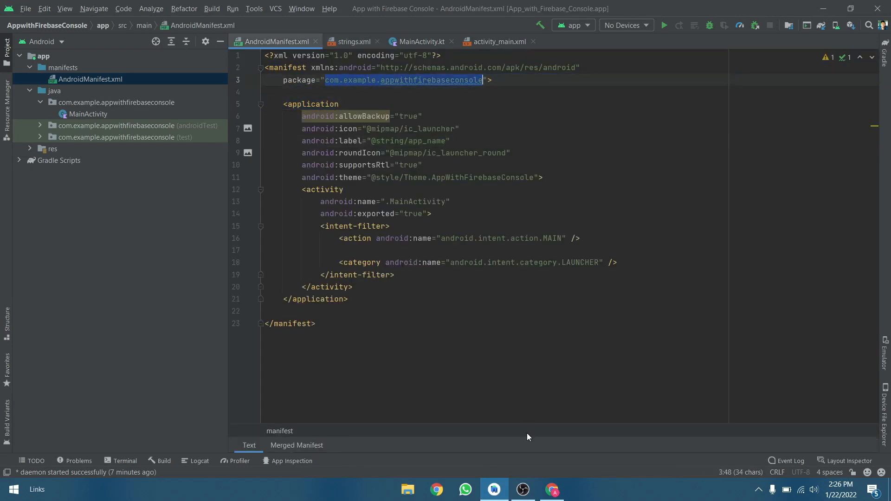
# - Switch to Chrome and enter com.example.appwithfirebaseconsole as the Android package name in the app registration form
pyautogui.click(553, 489)
pyautogui.click(190, 199)
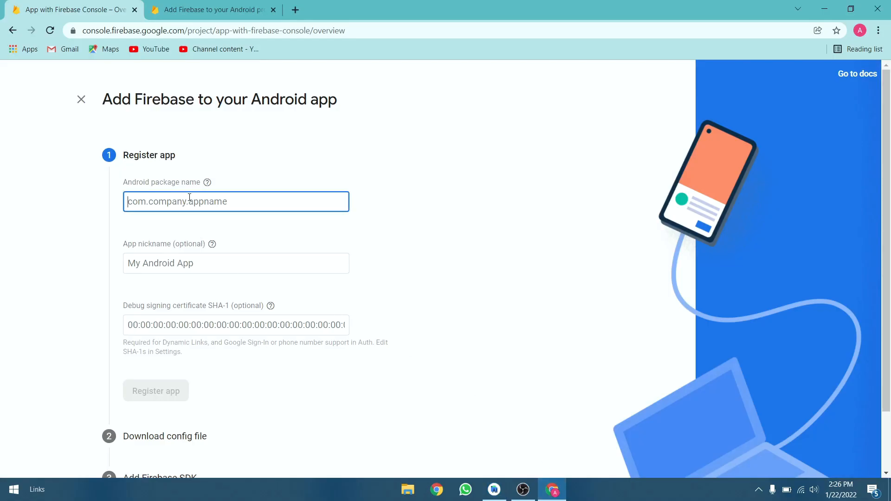
pyautogui.hotkey('ctrl', 'v')
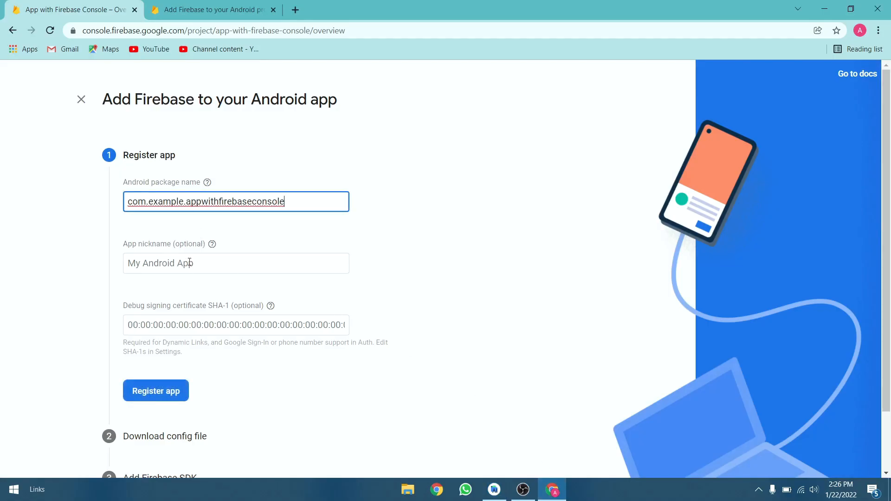
# - Switch to Android Studio and copy the app_name value "App with Firebase Console" from strings.xml
pyautogui.click(189, 261)
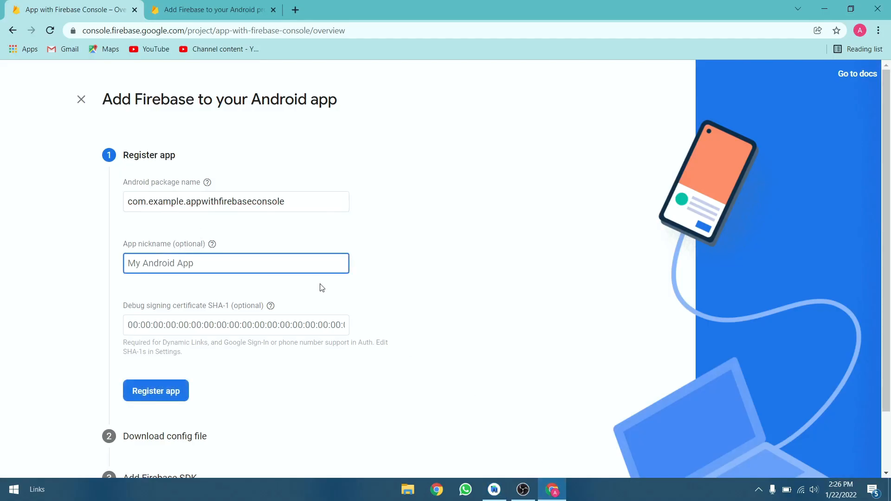
pyautogui.click(494, 489)
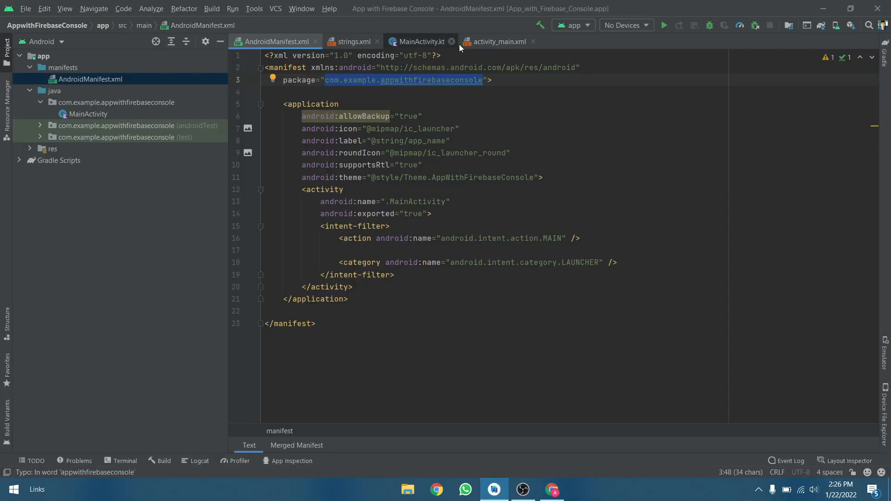
pyautogui.click(360, 45)
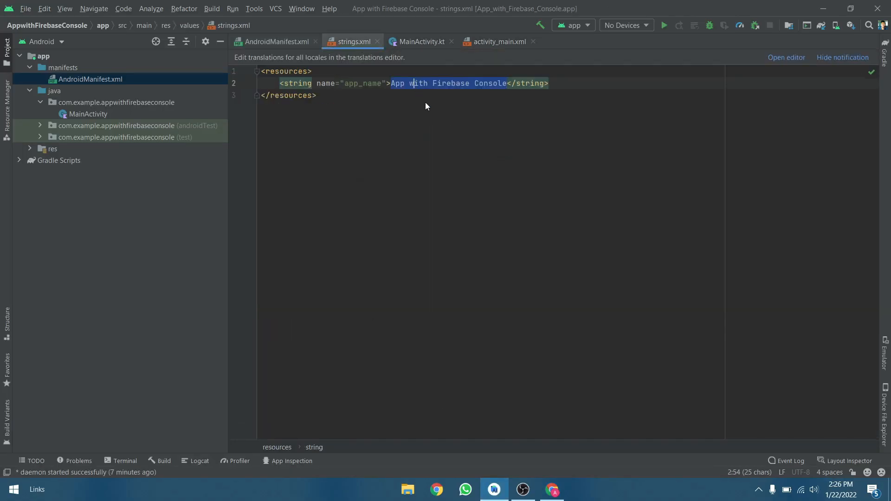
pyautogui.press('Menu')
pyautogui.click(439, 117)
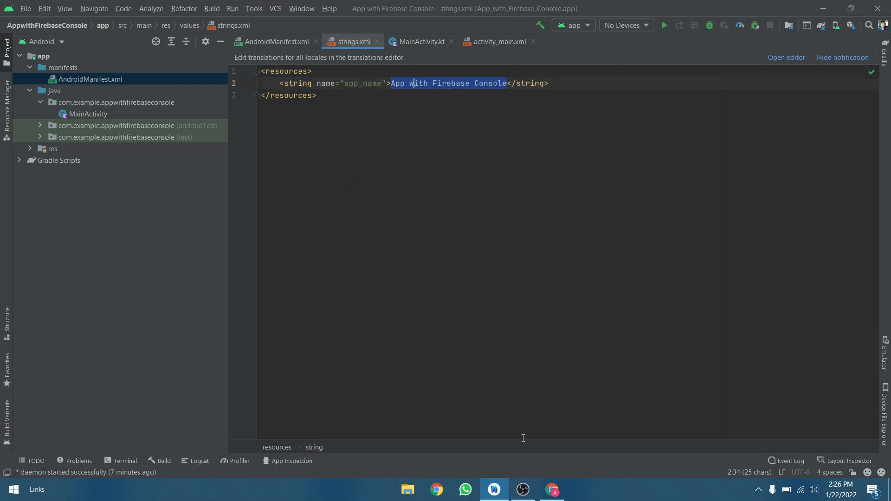
# - Switch to Chrome, set the app nickname to "App with Firebase Console" and register the app without a debug signing certificate
pyautogui.click(553, 490)
pyautogui.click(215, 264)
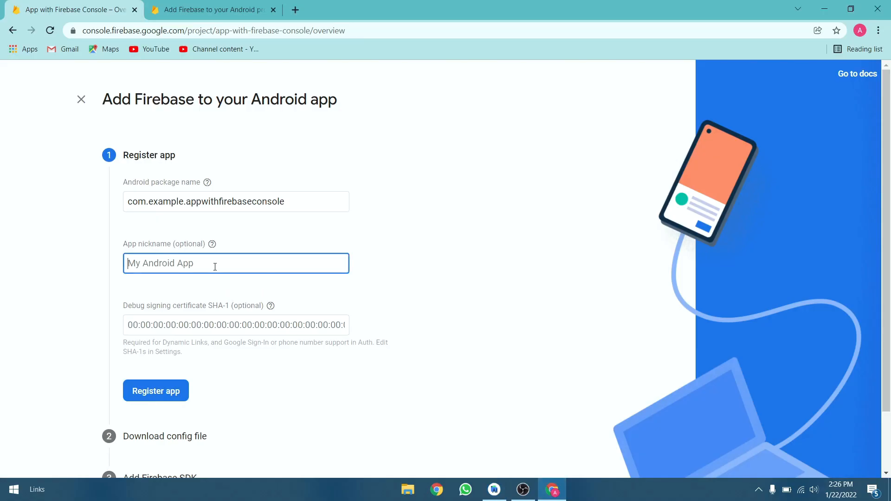
pyautogui.write('App with Firebase Console')
pyautogui.scroll(-1, 231, 369)
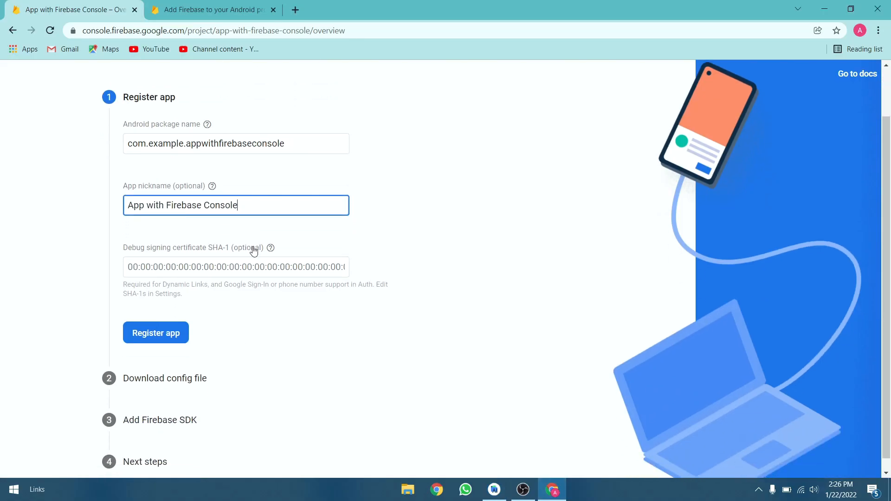
pyautogui.doubleClick(247, 248)
pyautogui.click(156, 333)
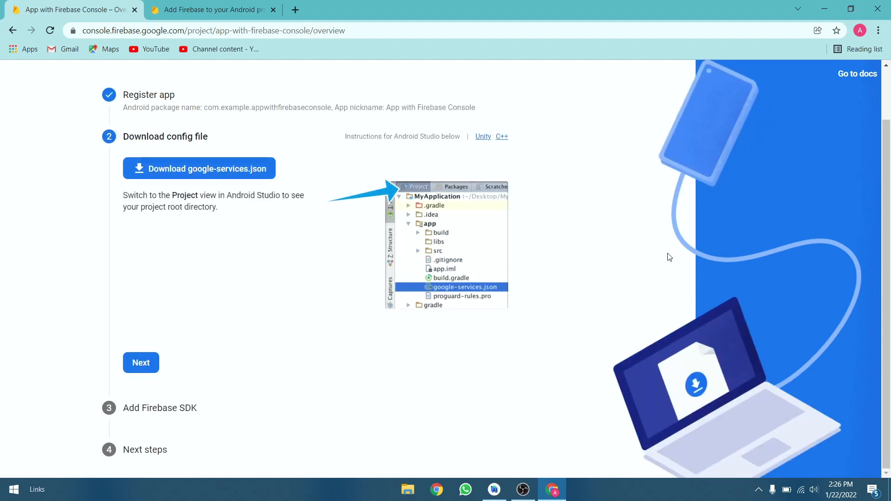
# - Download google-services.json, switch to File Explorer and copy the downloaded file
pyautogui.click(201, 175)
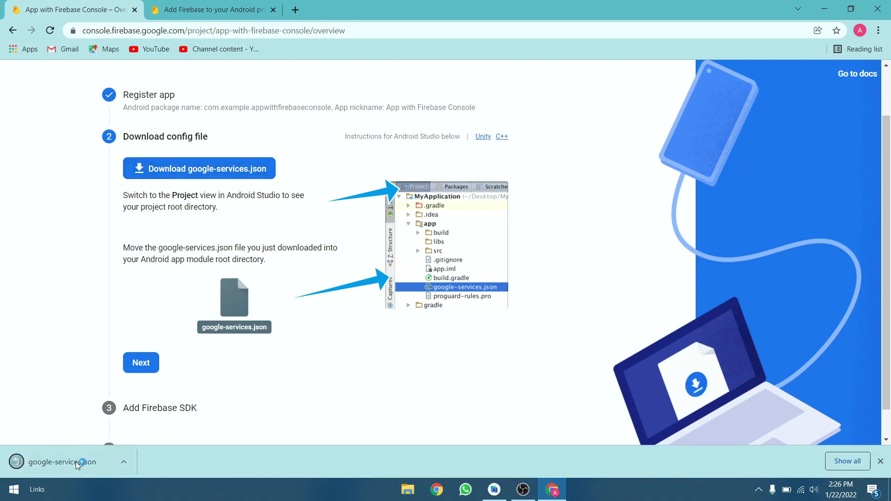
pyautogui.rightClick(76, 462)
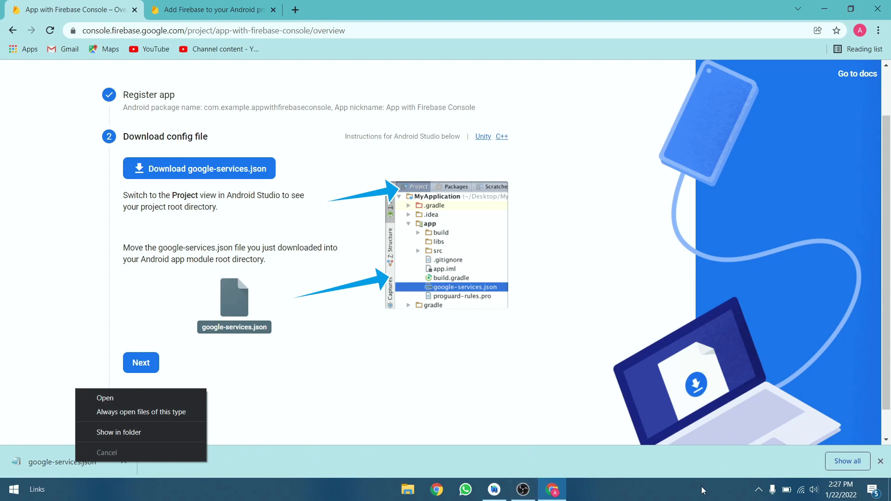
pyautogui.click(524, 491)
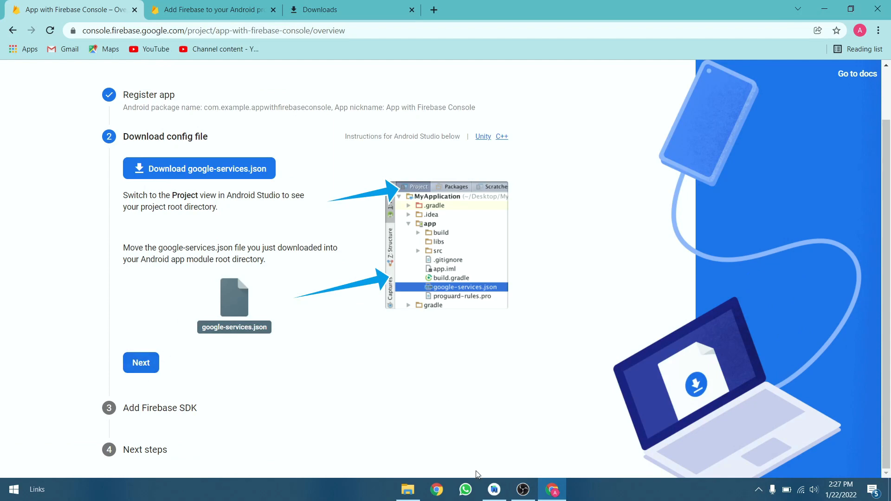
pyautogui.click(405, 489)
pyautogui.click(130, 77)
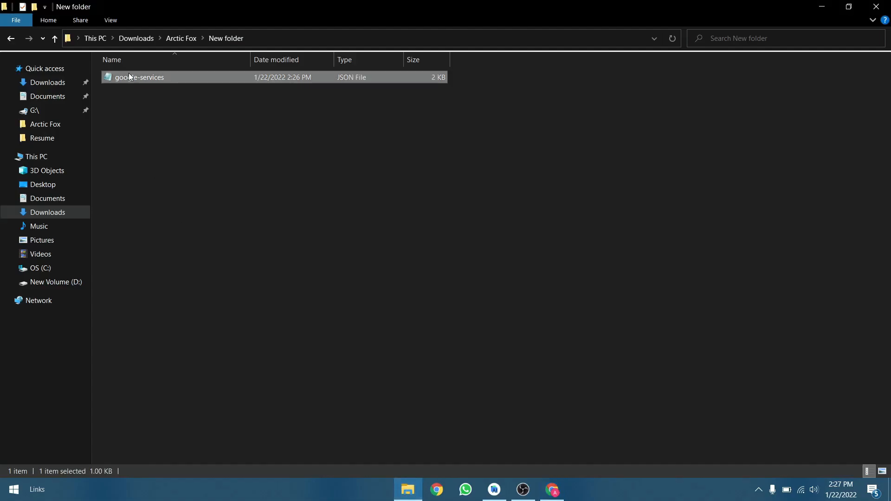
pyautogui.rightClick(130, 77)
pyautogui.click(165, 216)
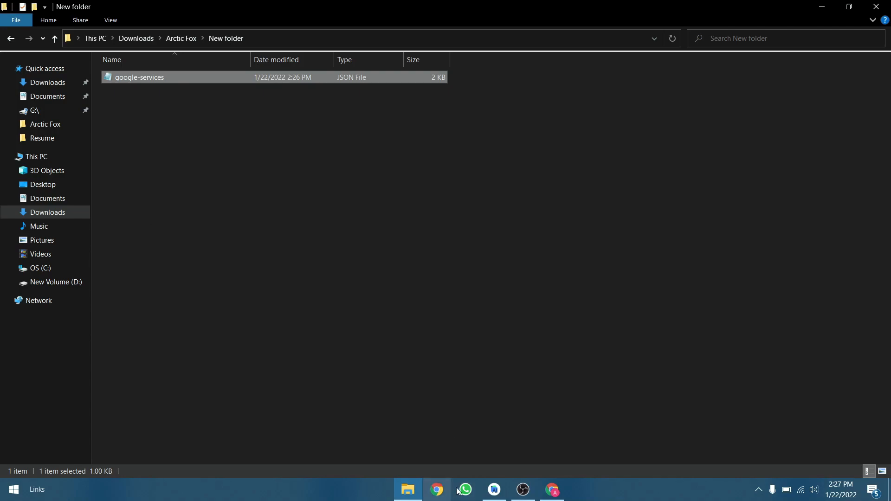
# - Check in Chrome where google-services.json belongs, switch to Android Studio and paste the file into the app module's root directory under its original name
pyautogui.click(549, 491)
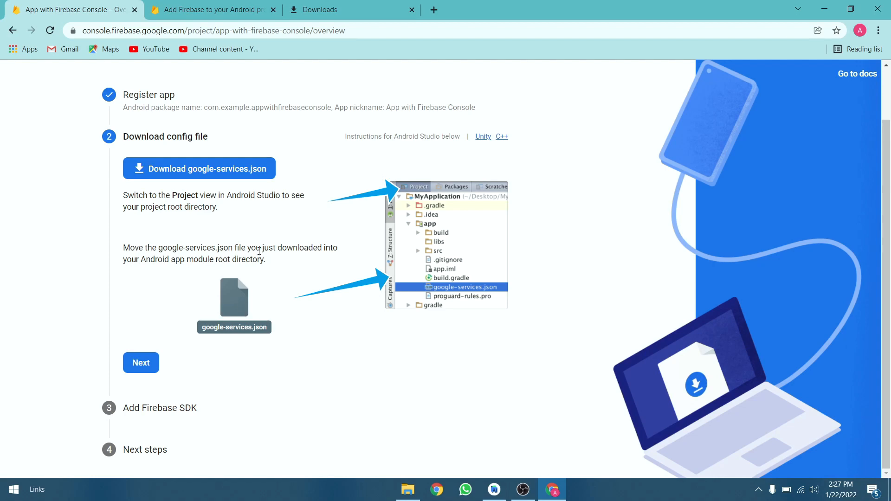
pyautogui.moveTo(268, 251); pyautogui.dragTo(297, 251)
pyautogui.moveTo(155, 261); pyautogui.dragTo(291, 270)
pyautogui.click(297, 275)
pyautogui.click(494, 491)
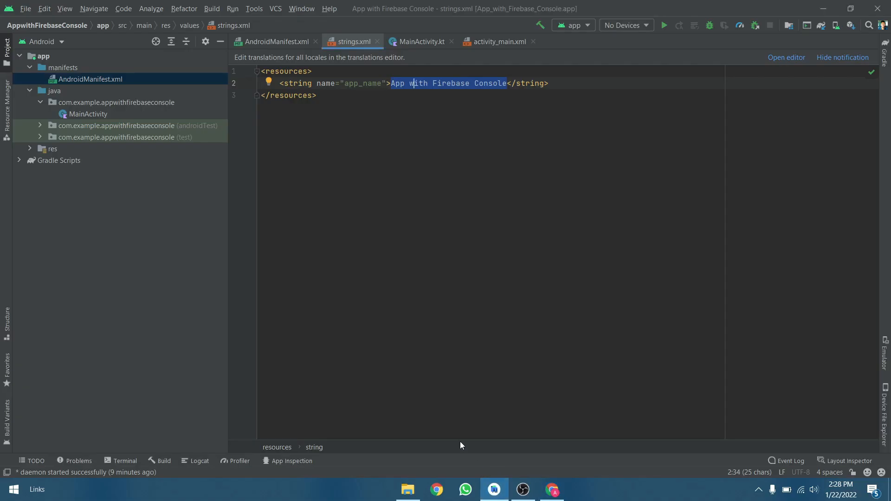
pyautogui.click(29, 67)
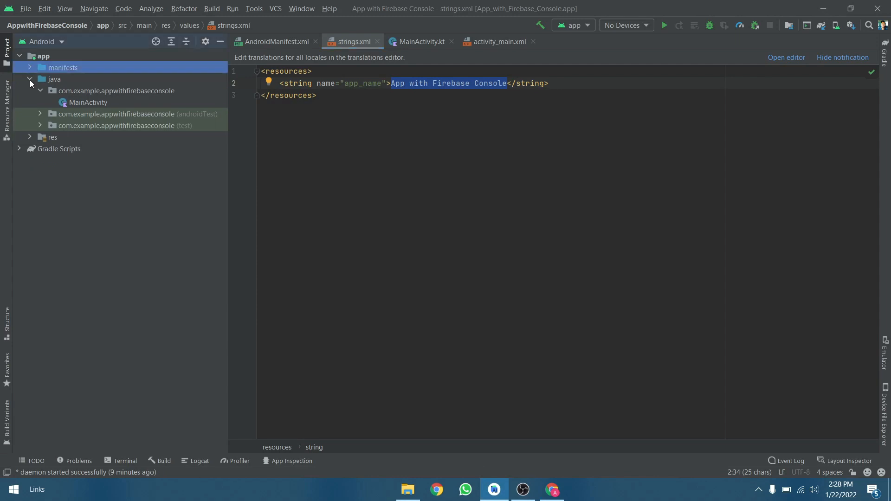
pyautogui.click(31, 75)
pyautogui.click(33, 57)
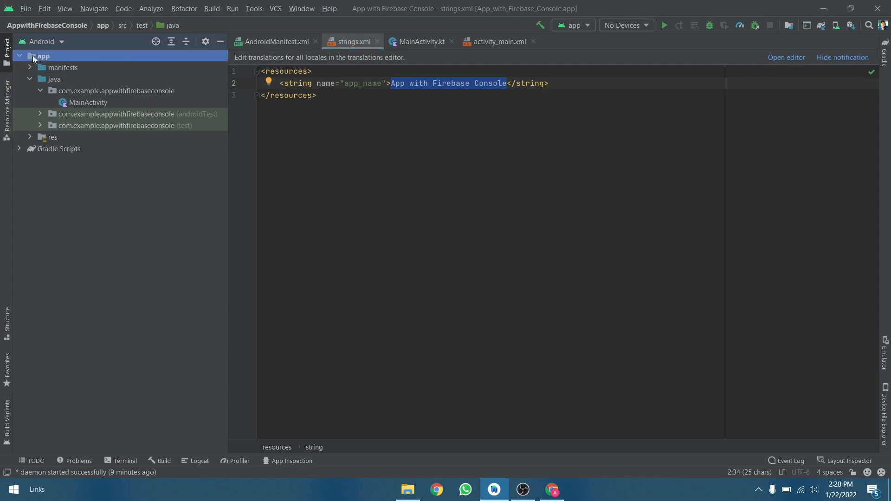
pyautogui.rightClick(33, 57)
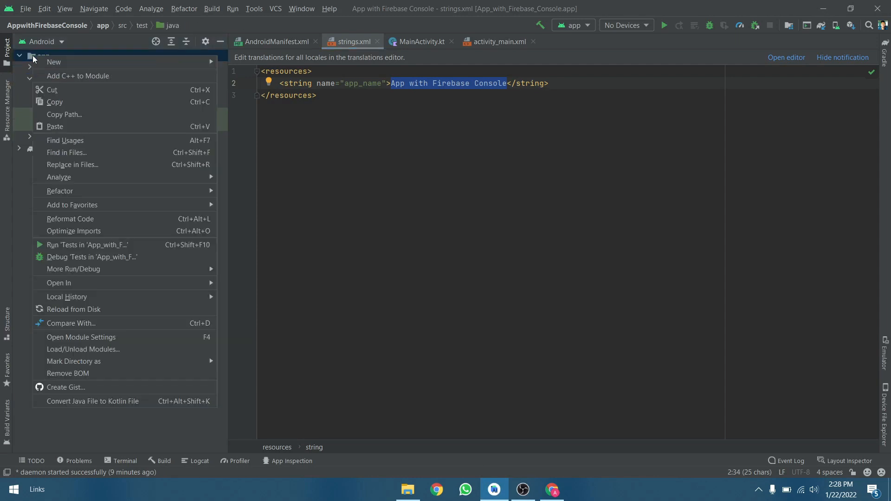
pyautogui.click(59, 128)
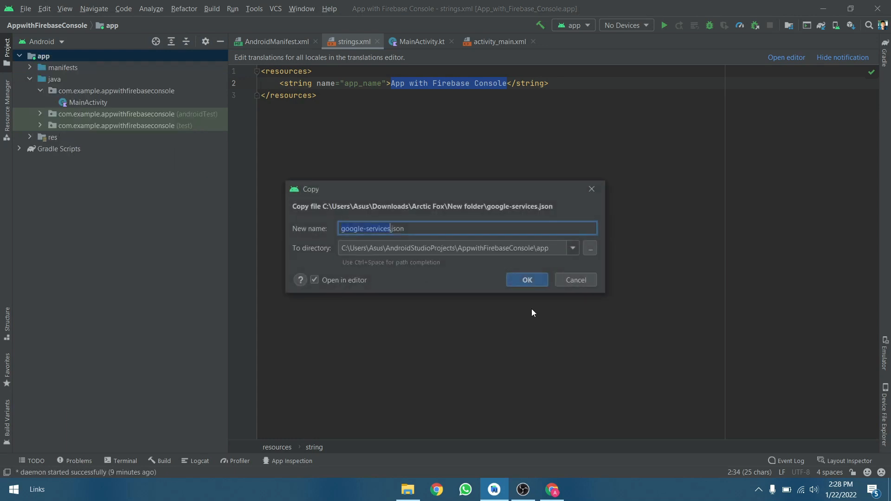
pyautogui.click(527, 281)
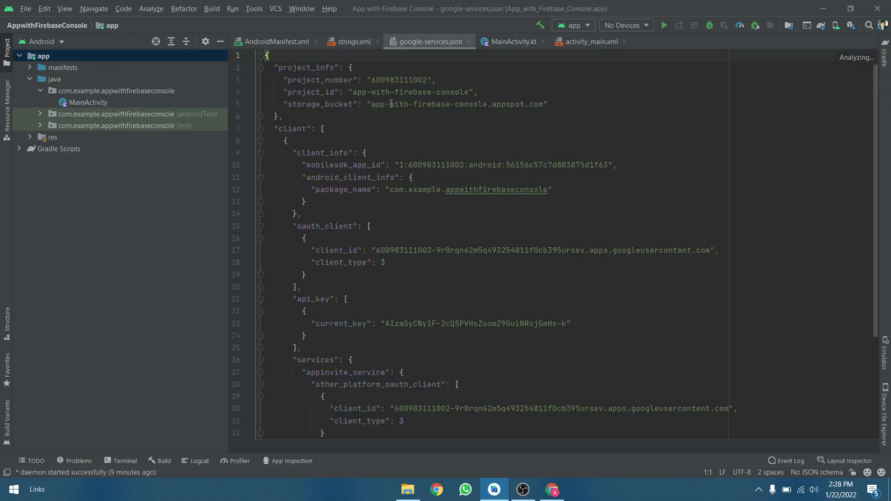
pyautogui.click(286, 43)
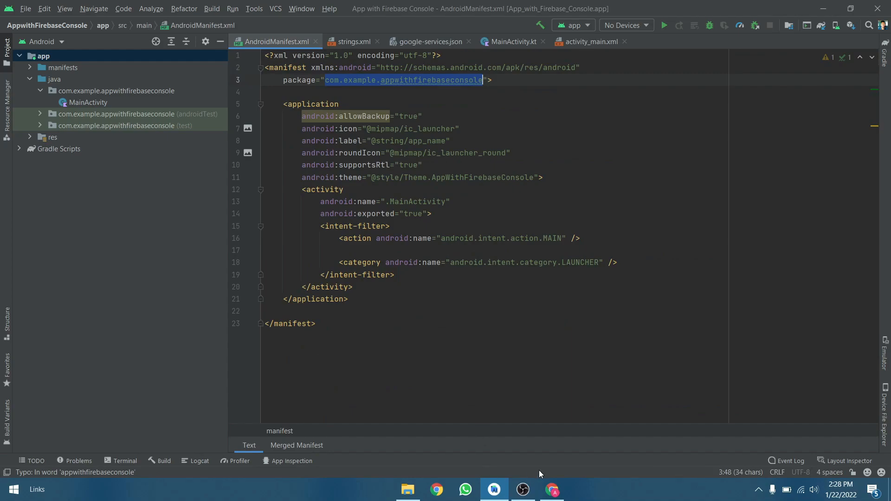
# - Switch to Chrome, continue to the Firebase SDK instructions and copy the google() repository line of the project-level buildscript
pyautogui.click(555, 490)
pyautogui.click(141, 362)
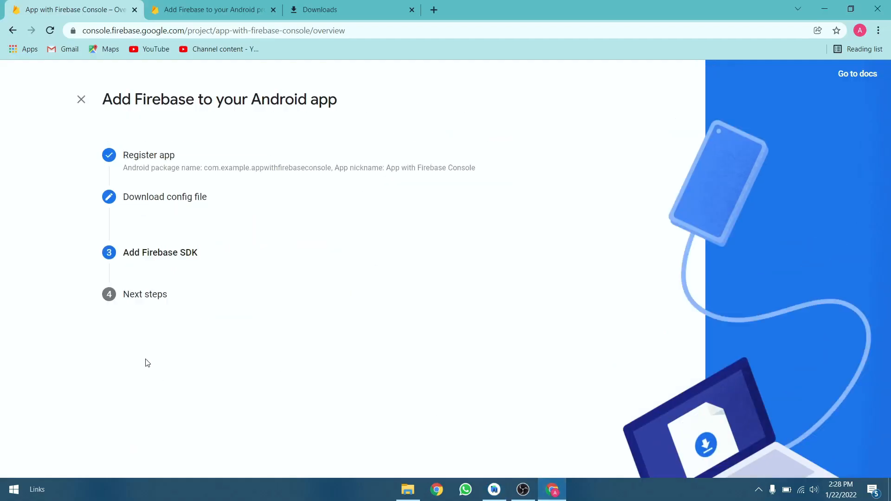
pyautogui.scroll(-1, 481, 196)
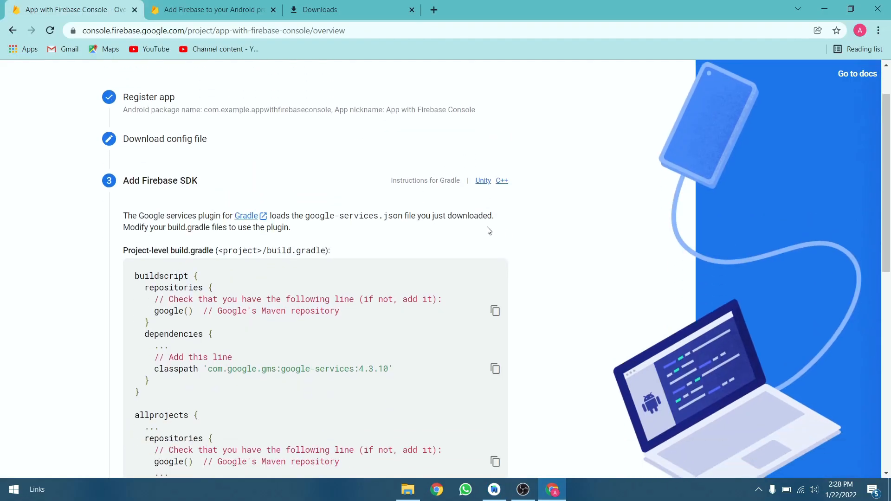
pyautogui.scroll(-2, 489, 231)
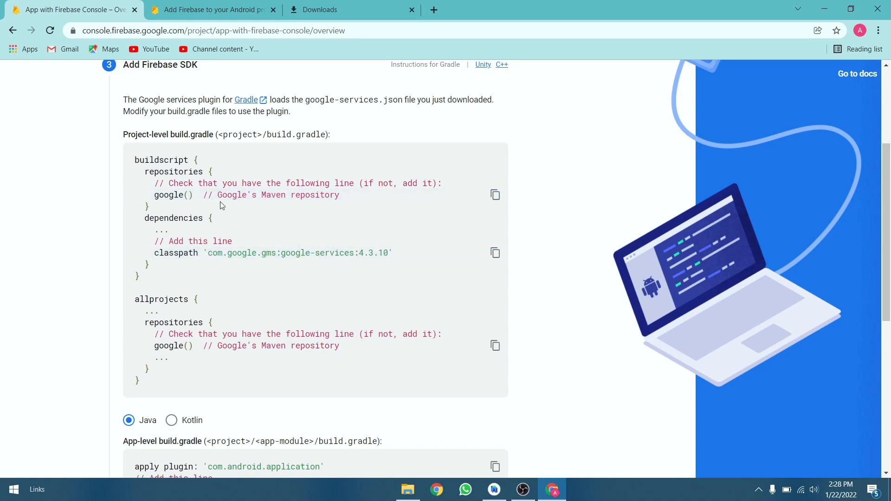
pyautogui.click(496, 195)
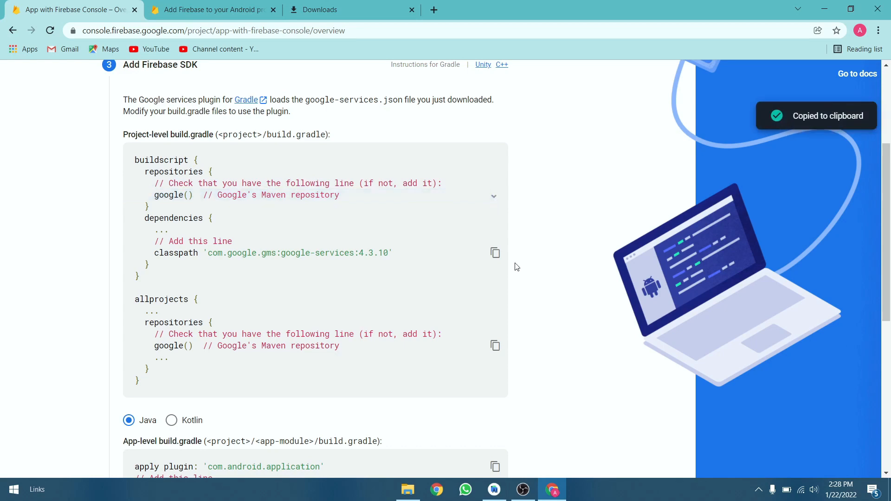
# - Switch to Android Studio, expand the Gradle scripts and open the project-level build.gradle of App_with_Firebase_Console
pyautogui.moveTo(498, 491)
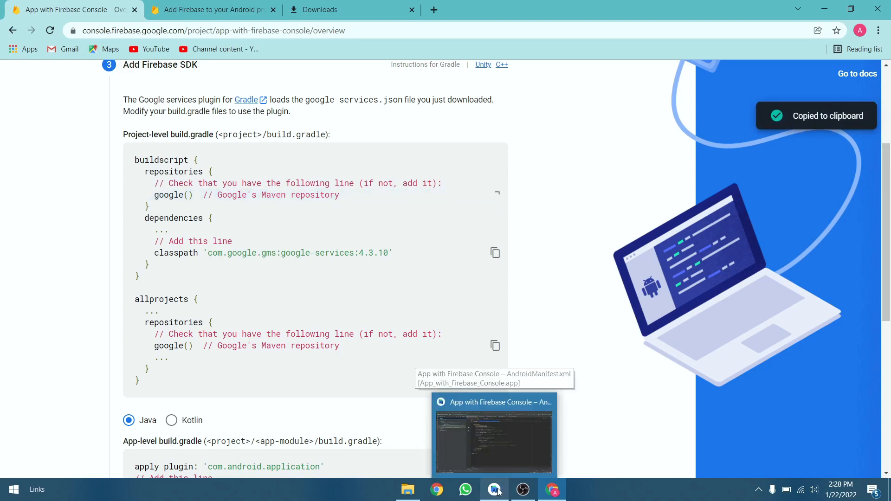
pyautogui.click(497, 491)
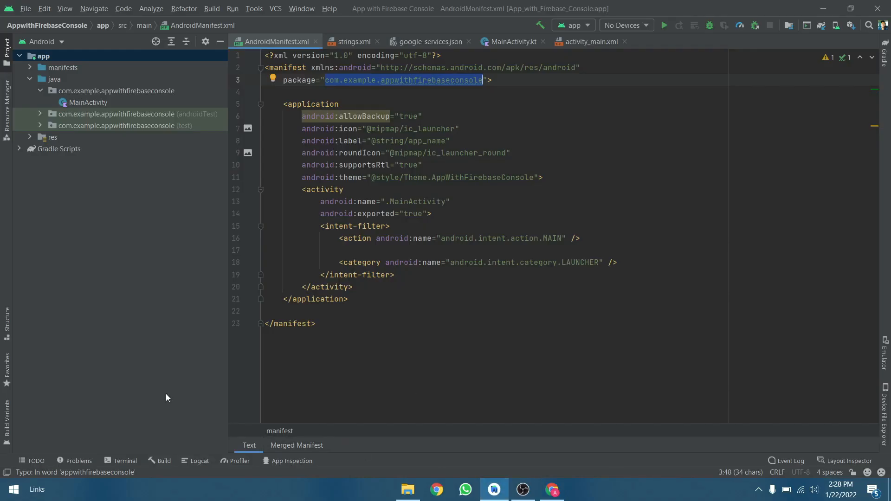
pyautogui.click(19, 146)
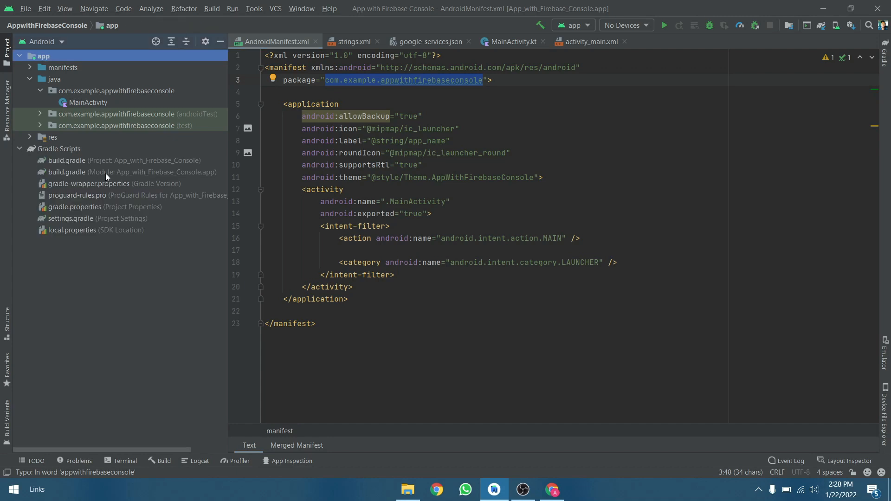
pyautogui.click(93, 161)
pyautogui.doubleClick(93, 161)
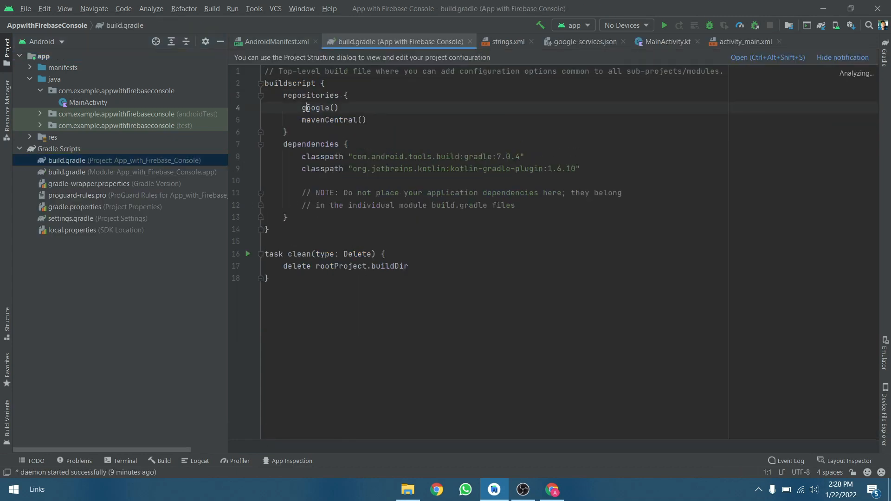
# - Copy the classpath 'com.google.gms:google-services:4.3.10' line in Chrome and add it below the existing classpaths in Android Studio's project-level build.gradle
pyautogui.click(552, 489)
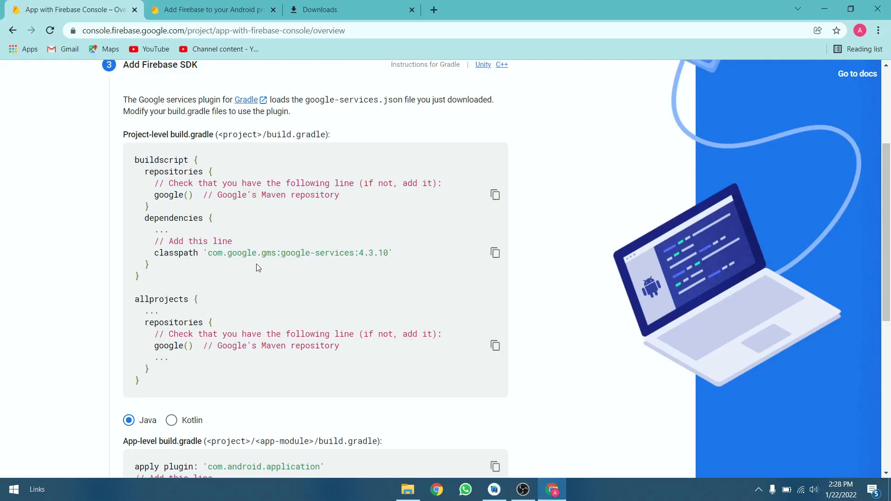
pyautogui.click(495, 253)
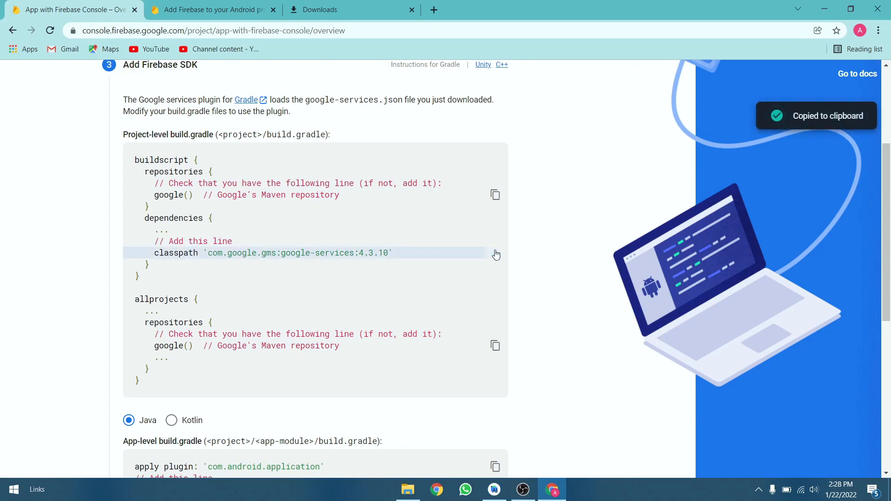
pyautogui.click(497, 491)
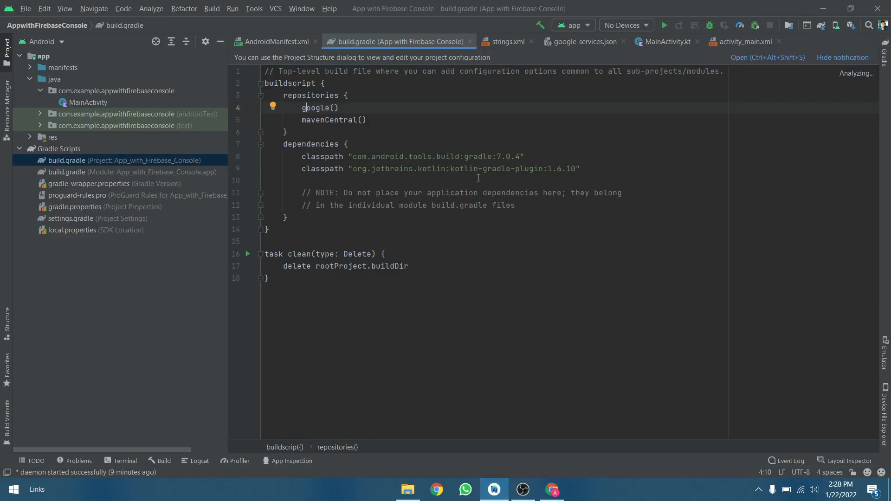
pyautogui.click(560, 495)
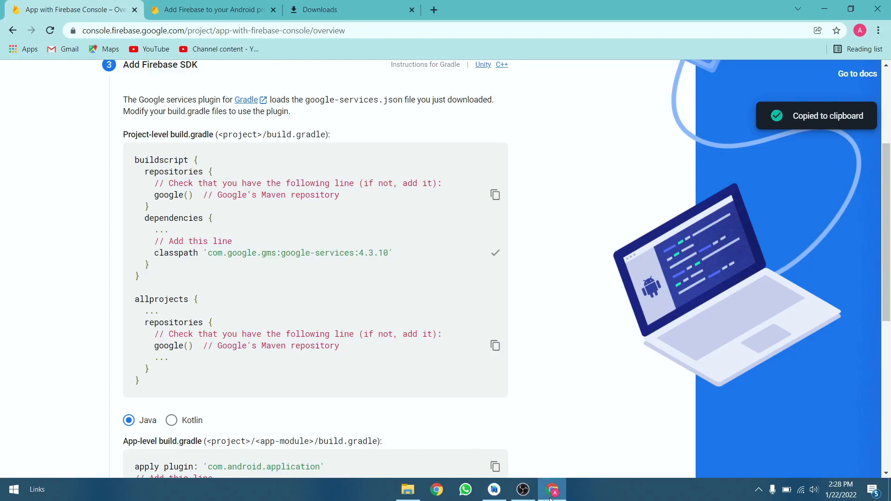
pyautogui.click(552, 497)
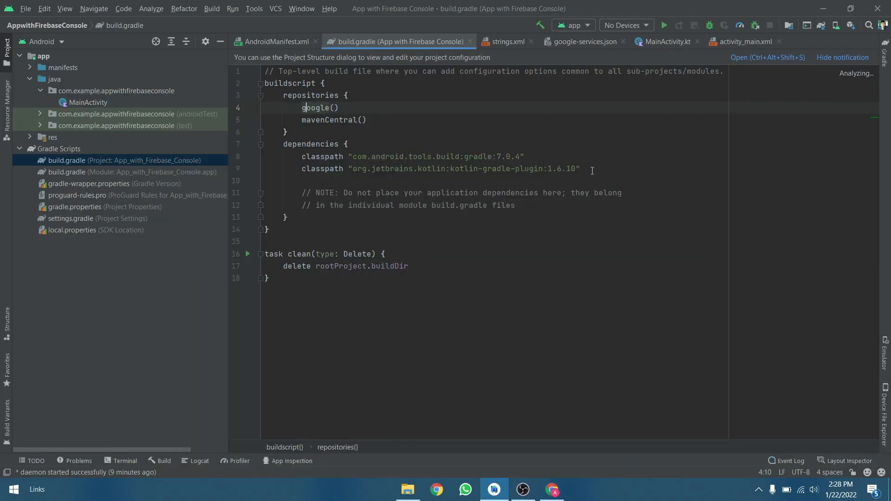
pyautogui.click(593, 170)
pyautogui.press('Return')
pyautogui.hotkey('ctrl', 'v')
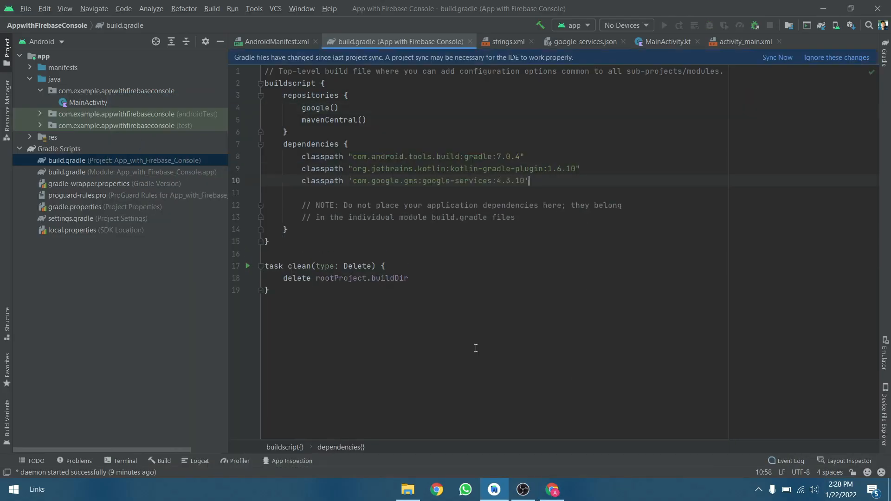
# - Copy the allprojects google() line in Chrome and compare the allprojects block with the project-level build.gradle in Android Studio
pyautogui.click(557, 489)
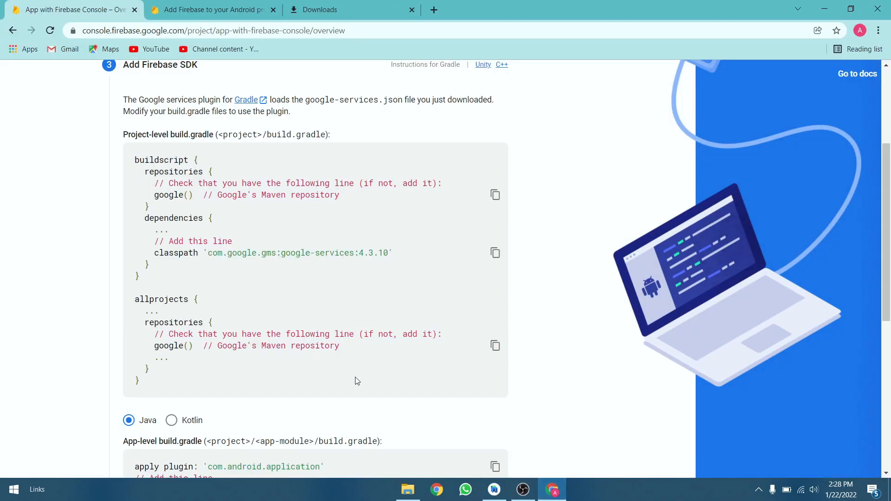
pyautogui.click(496, 346)
pyautogui.click(494, 489)
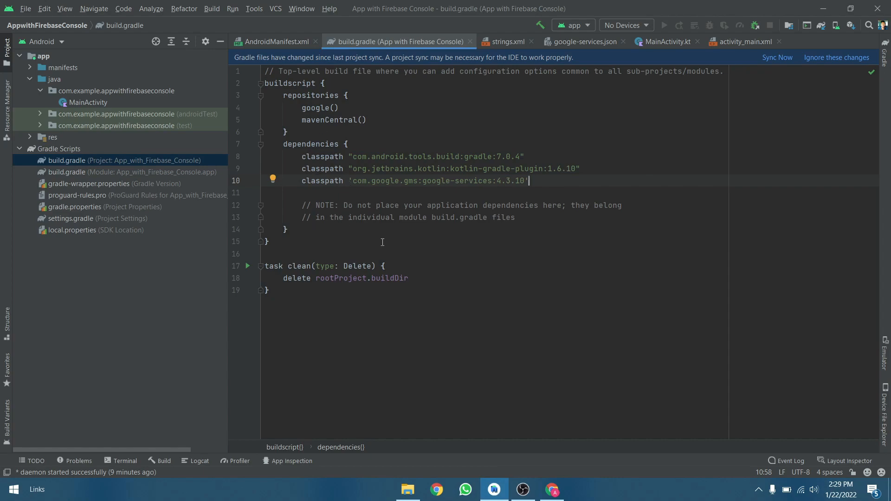
pyautogui.click(551, 488)
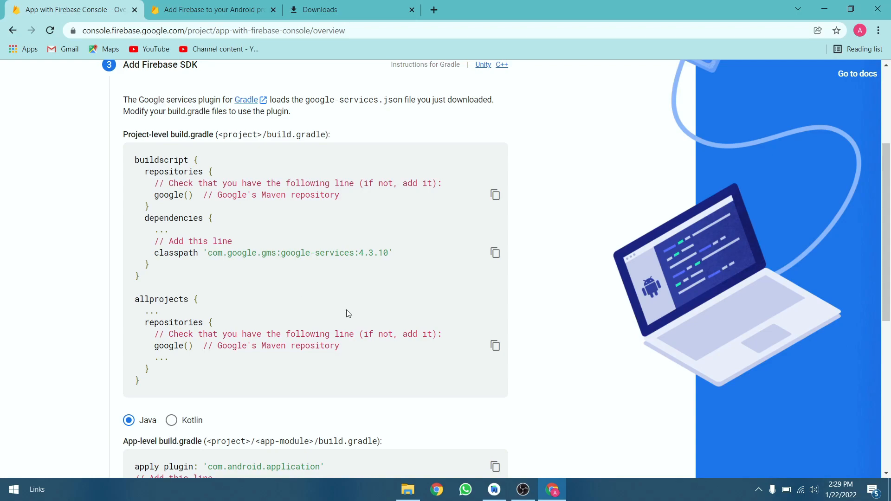
pyautogui.click(494, 488)
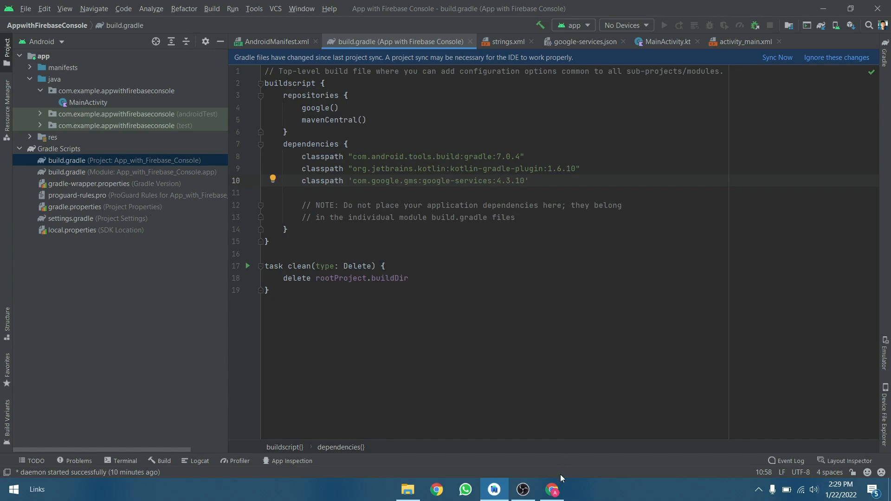
pyautogui.click(553, 491)
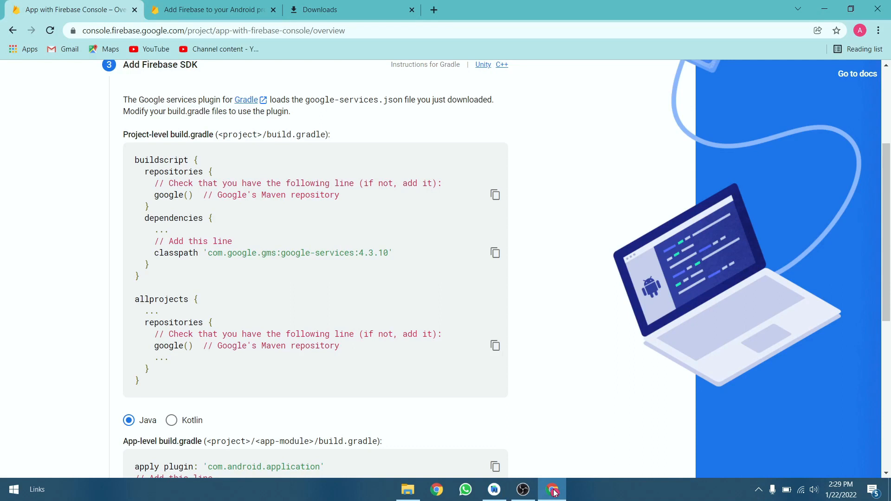
pyautogui.click(554, 491)
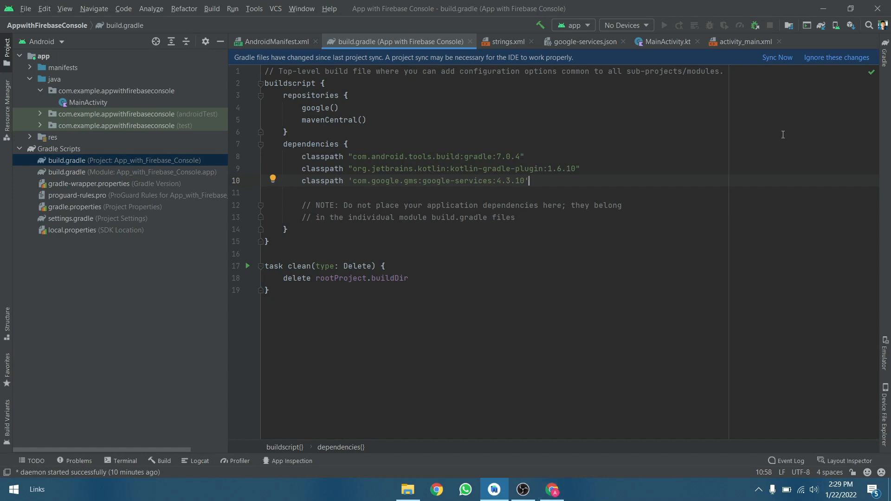
# - Sync the project with the changed Gradle files and show the background processes
pyautogui.click(778, 58)
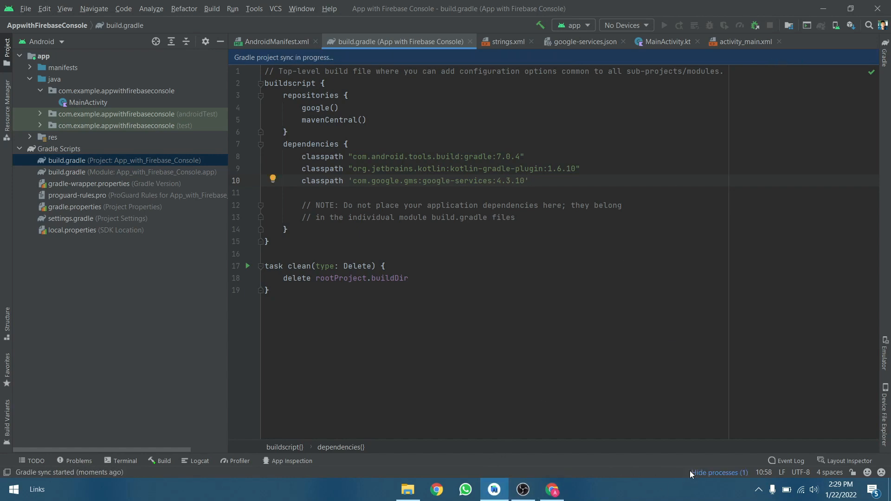
pyautogui.click(690, 472)
# - Switch to Chrome, choose Kotlin for the app-level build.gradle instructions and review the plugin and dependency lines
pyautogui.click(552, 490)
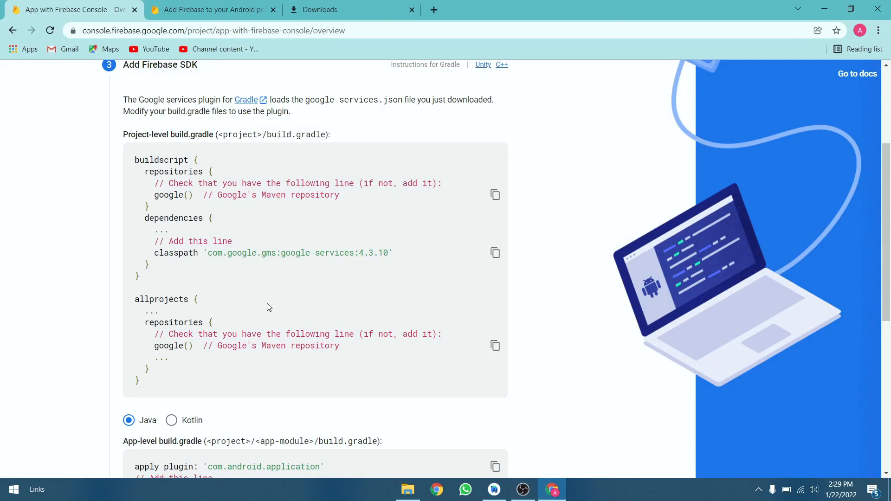
pyautogui.scroll(-1, 268, 304)
pyautogui.click(171, 247)
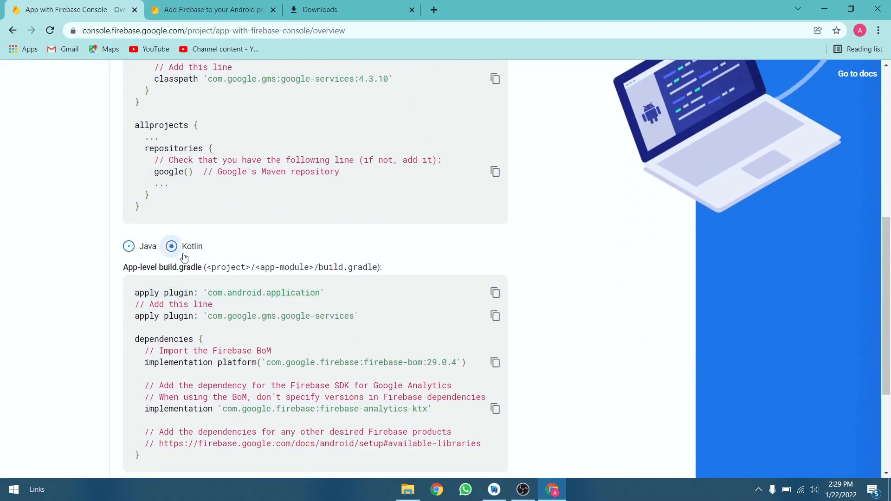
pyautogui.scroll(3, 299, 232)
pyautogui.scroll(-5, 295, 226)
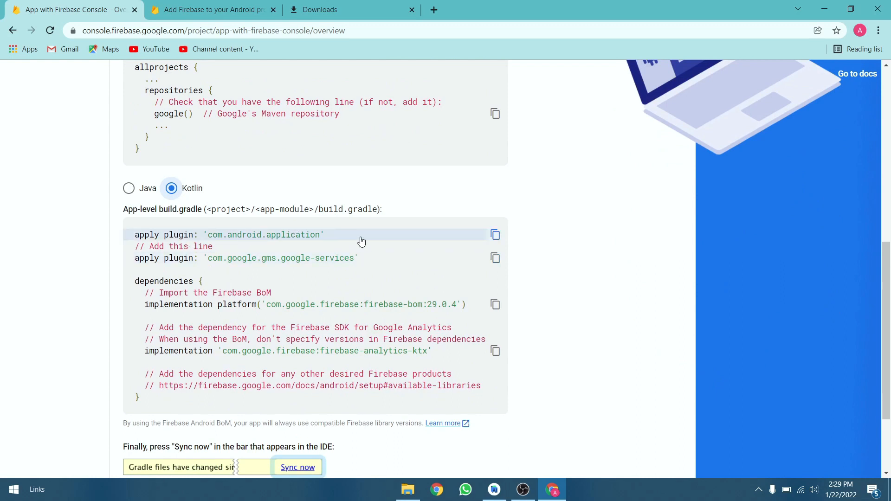
pyautogui.scroll(-1, 453, 297)
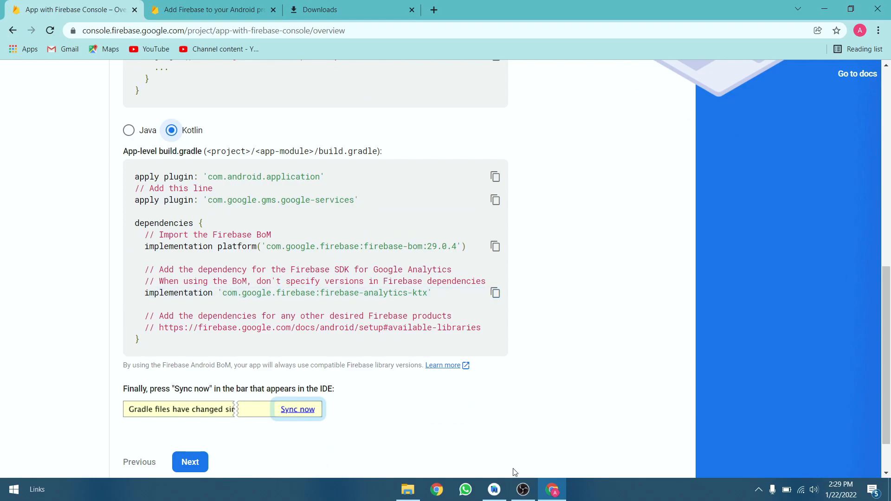
# - Switch to Android Studio, open the app module's build.gradle and compare it with the Kotlin instructions in Chrome
pyautogui.click(497, 490)
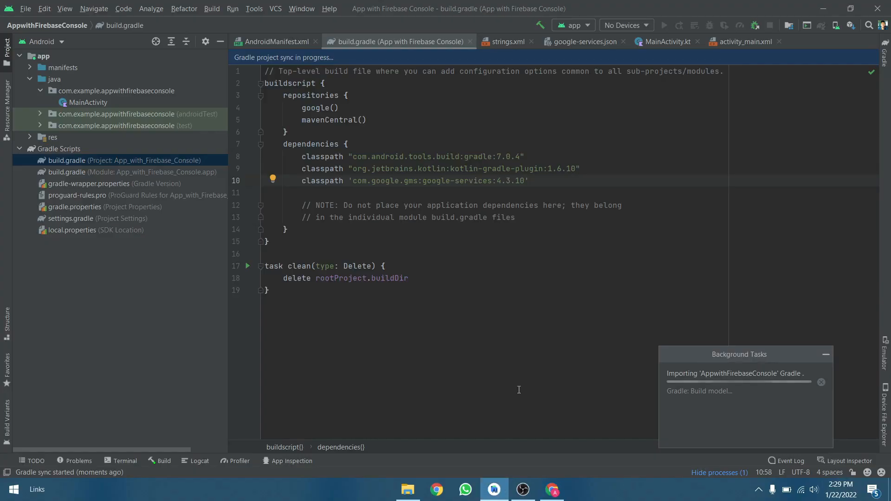
pyautogui.click(82, 172)
pyautogui.doubleClick(82, 172)
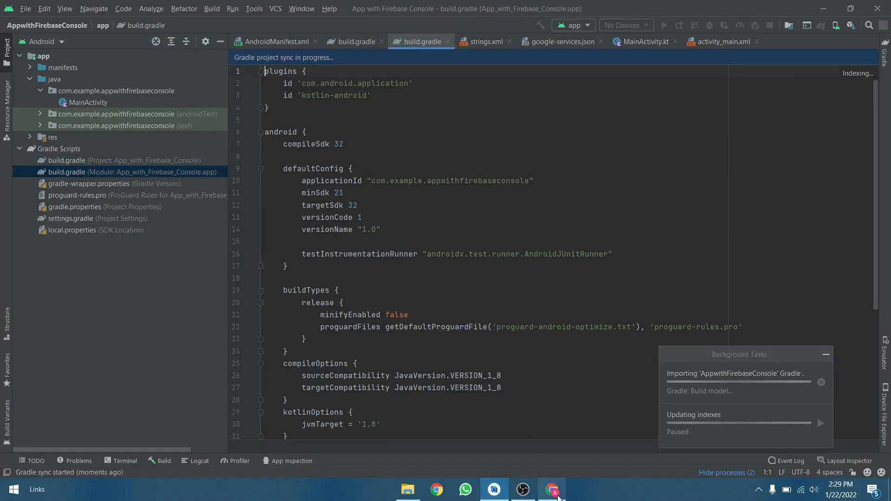
pyautogui.click(552, 490)
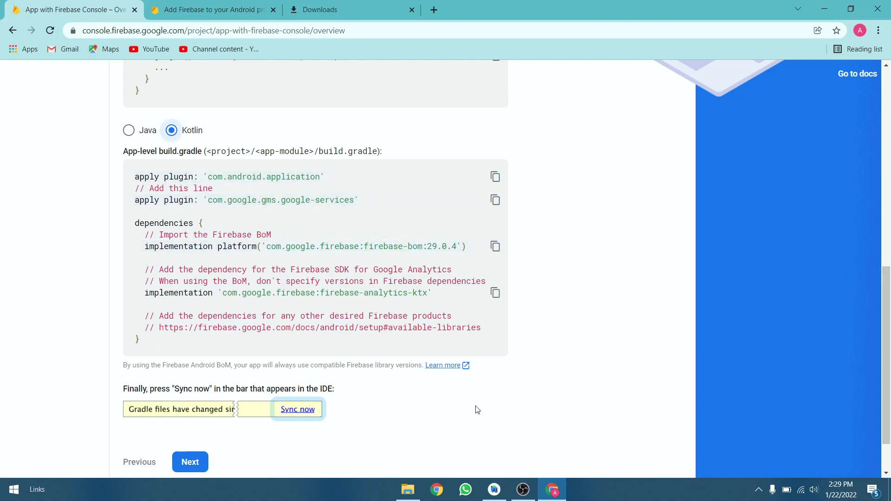
pyautogui.click(496, 492)
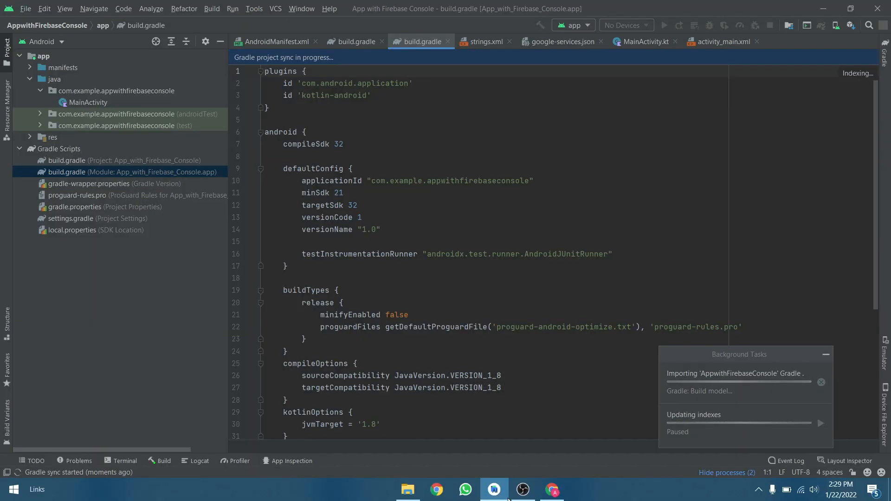
pyautogui.click(560, 496)
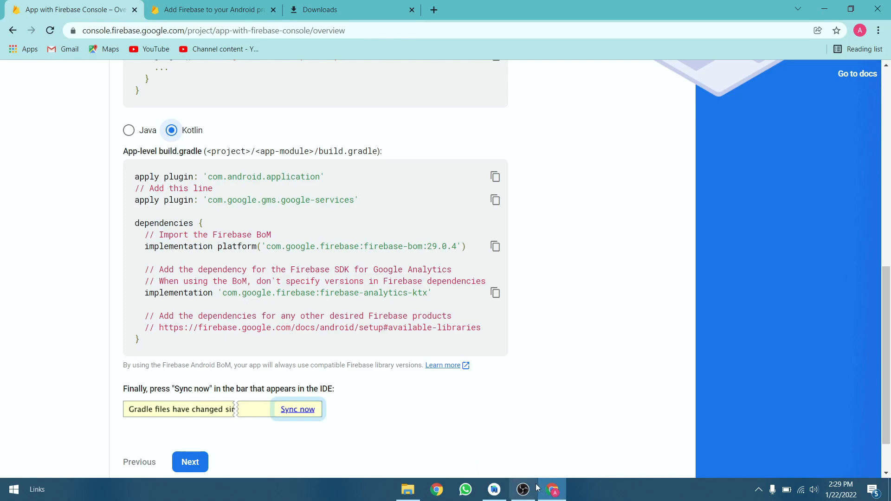
pyautogui.click(493, 490)
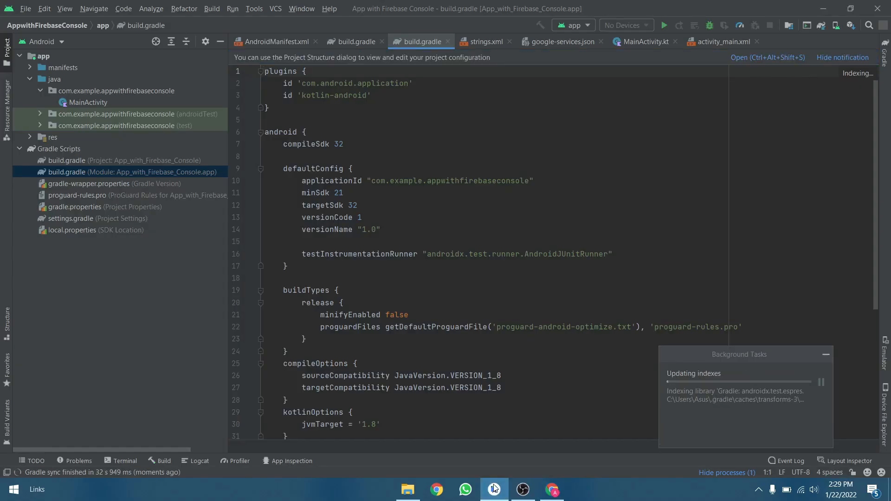
pyautogui.scroll(-3, 463, 279)
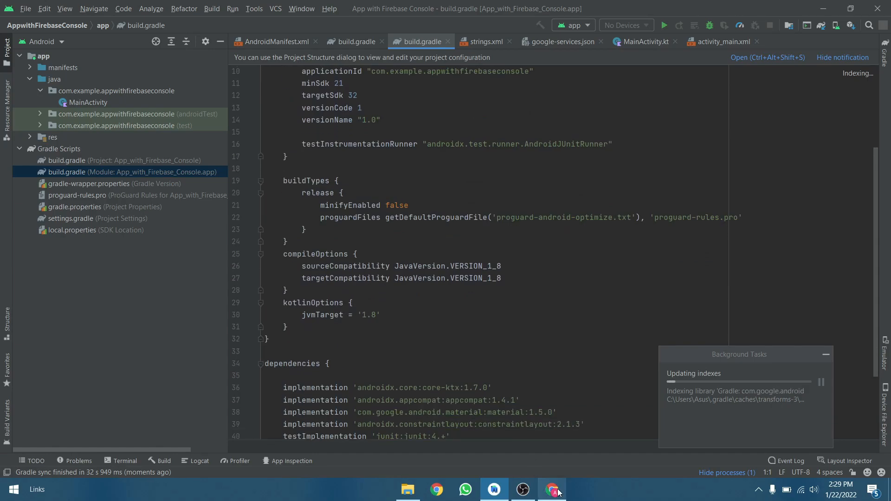
# - Copy the firebase-bom:29.0.4 platform line in Chrome and add it at the end of the dependencies in Android Studio's app-level build.gradle
pyautogui.click(559, 493)
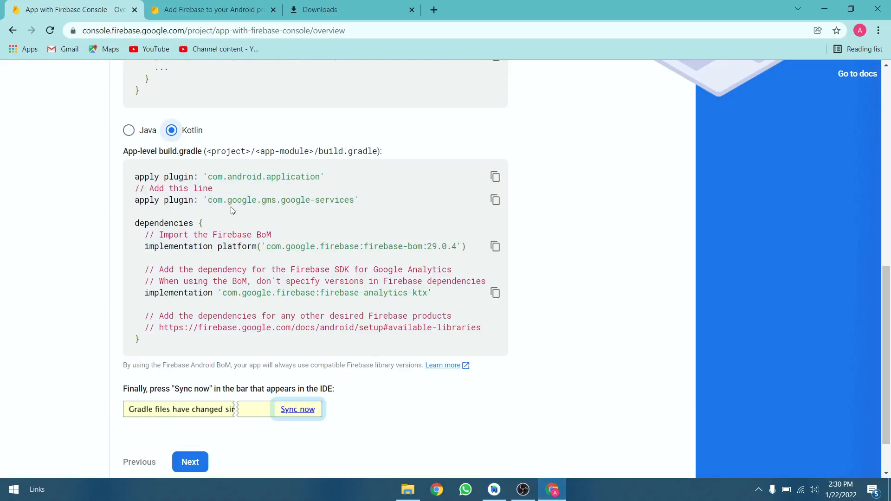
pyautogui.click(495, 248)
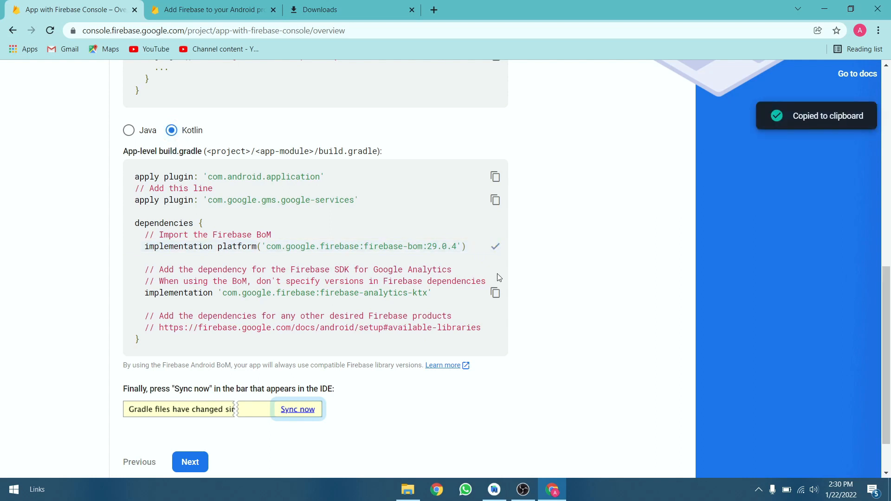
pyautogui.click(494, 490)
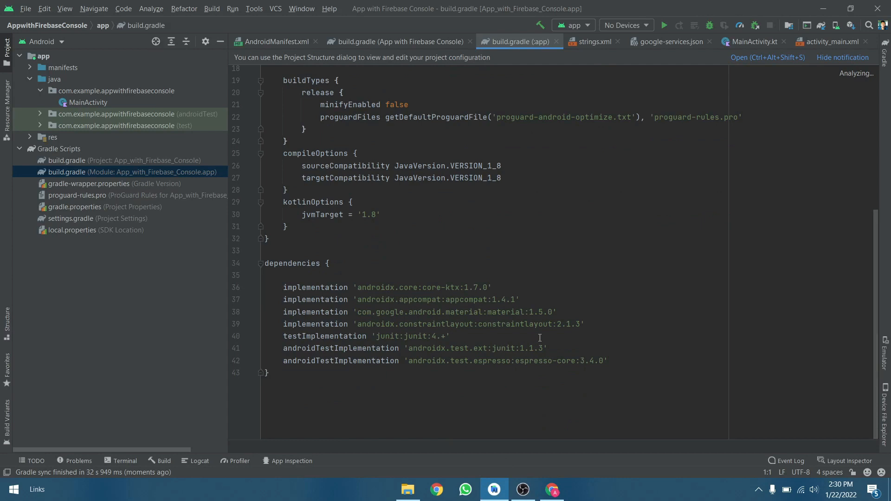
pyautogui.click(627, 360)
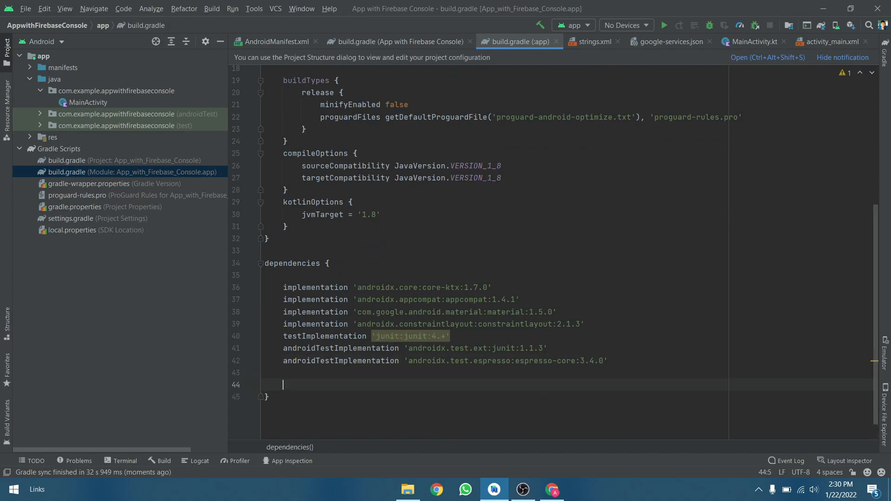
pyautogui.hotkey('ctrl', 'v')
# - Copy the firebase-analytics-ktx implementation from Chrome, add it below the firebase-bom line in Android Studio and sync the Gradle project
pyautogui.click(552, 487)
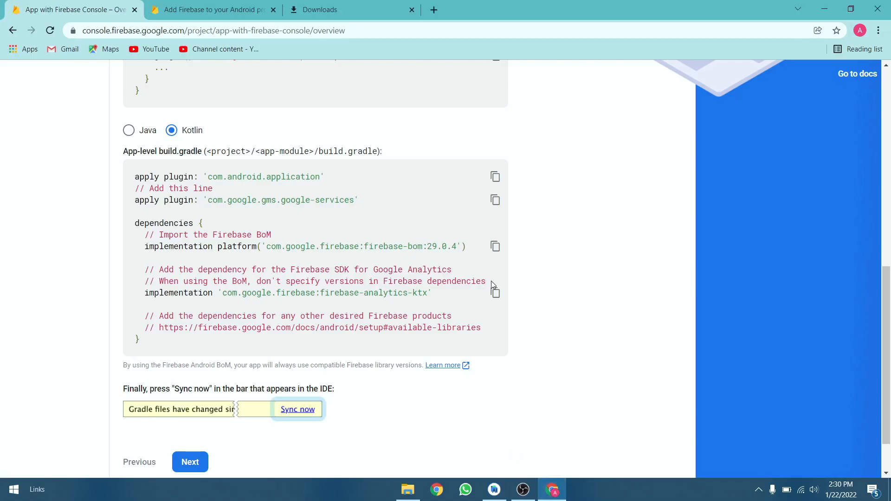
pyautogui.click(495, 293)
pyautogui.click(495, 490)
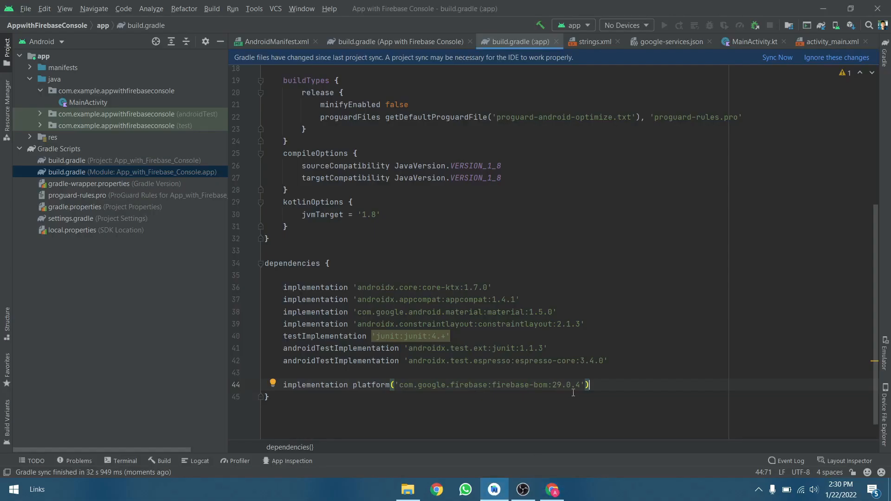
pyautogui.press('Return')
pyautogui.hotkey('ctrl', 'v')
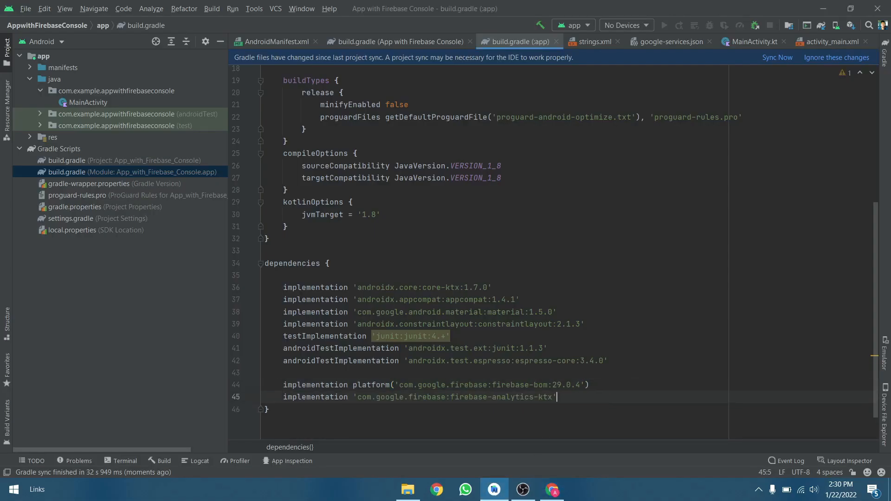
pyautogui.click(778, 57)
# - Review the app-level plugin lines in Chrome, switch to Android Studio and check the plugins block of the app-level build.gradle
pyautogui.click(563, 483)
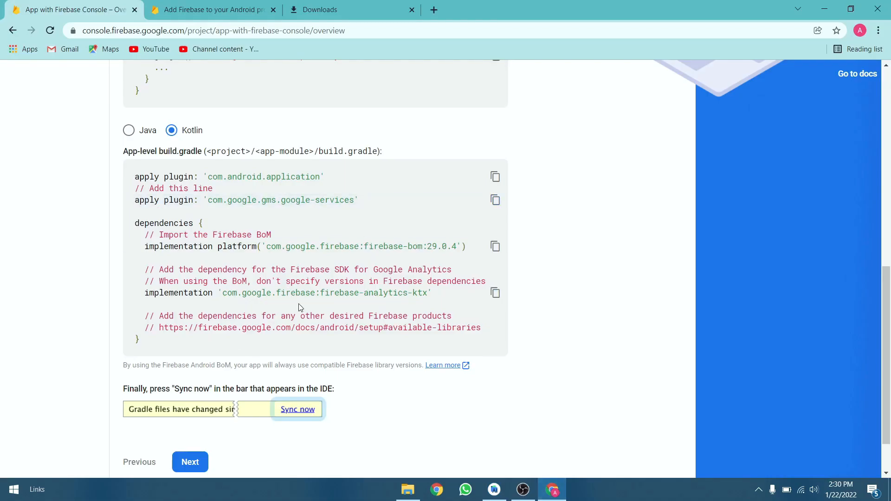
pyautogui.scroll(-1, 299, 304)
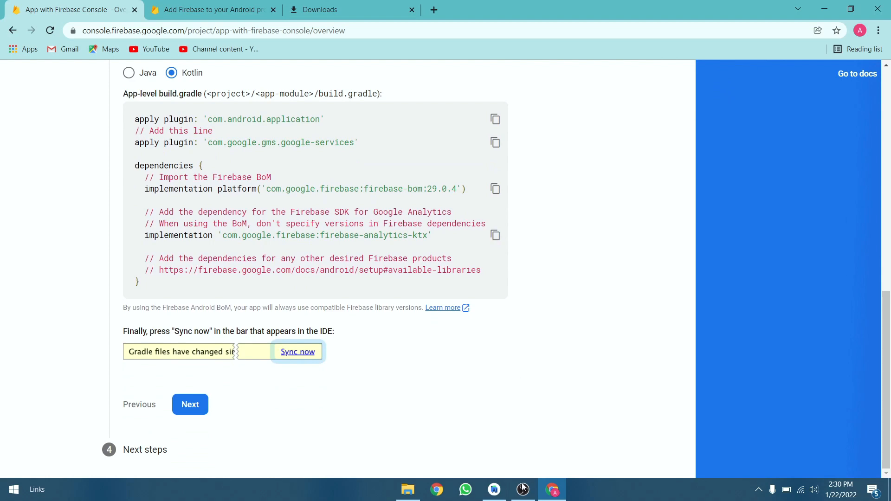
pyautogui.click(498, 496)
pyautogui.scroll(8, 400, 254)
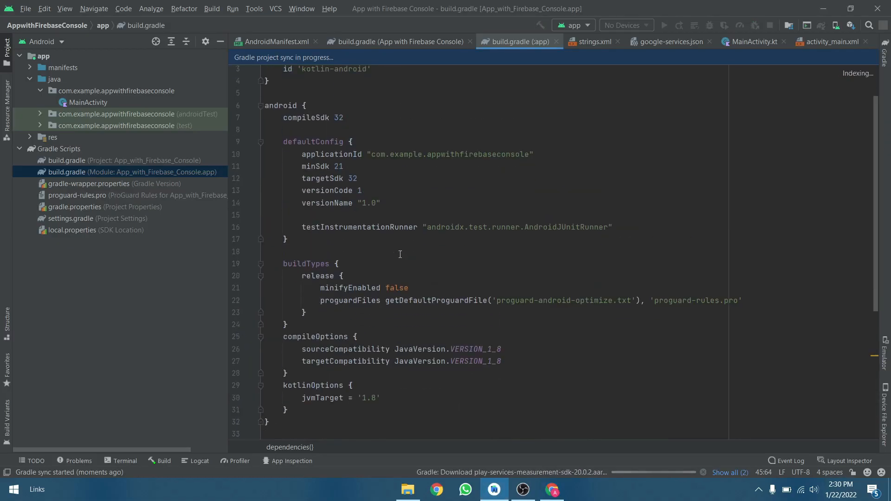
pyautogui.scroll(-2, 400, 254)
pyautogui.scroll(3, 400, 254)
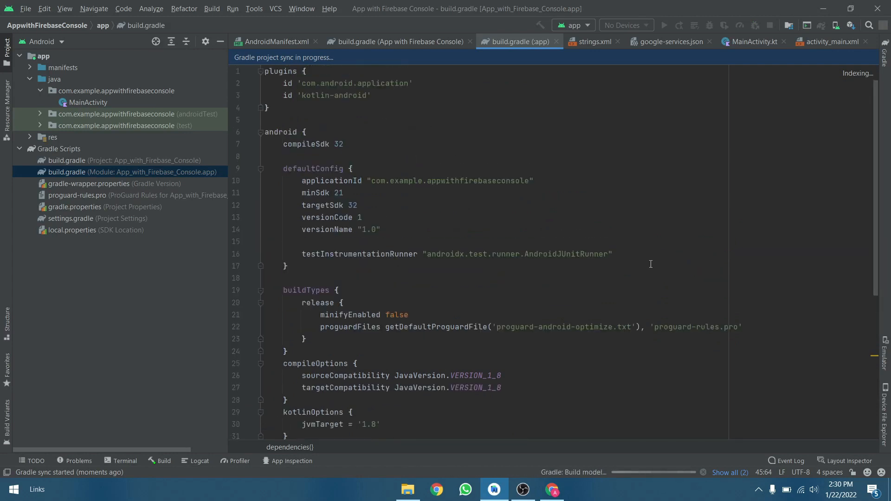
# - Switch to Chrome and advance the Android app setup past the Firebase SDK stage to Next steps
pyautogui.scroll(-2, 651, 264)
pyautogui.click(552, 490)
pyautogui.click(190, 404)
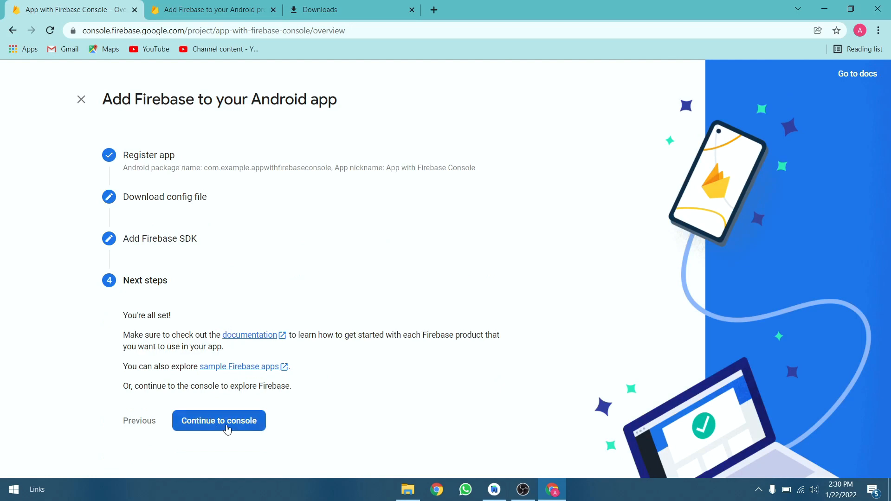
# - Check the Gradle sync progress in Android Studio, return to Chrome and continue to the Firebase console
pyautogui.click(494, 490)
pyautogui.click(720, 472)
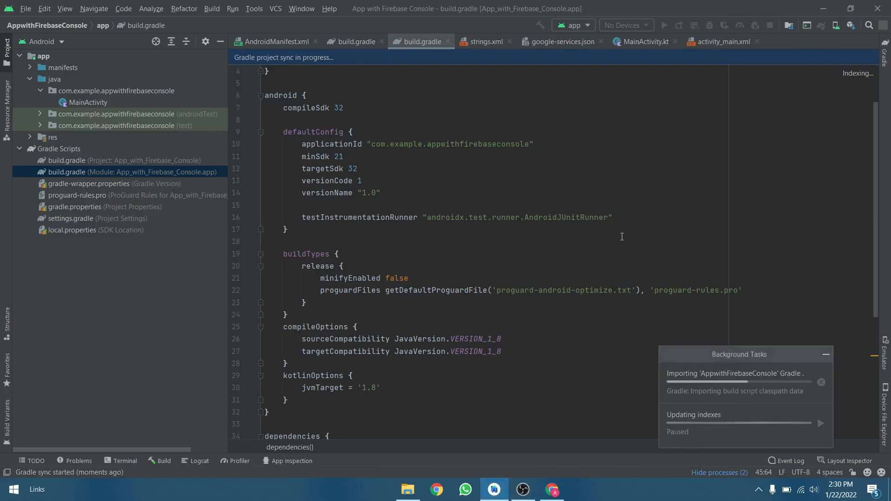
pyautogui.scroll(-4, 606, 223)
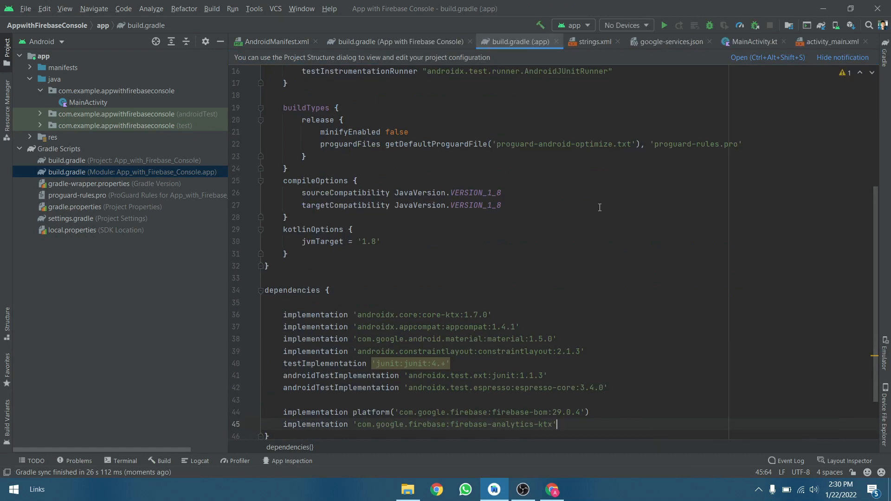
pyautogui.click(552, 489)
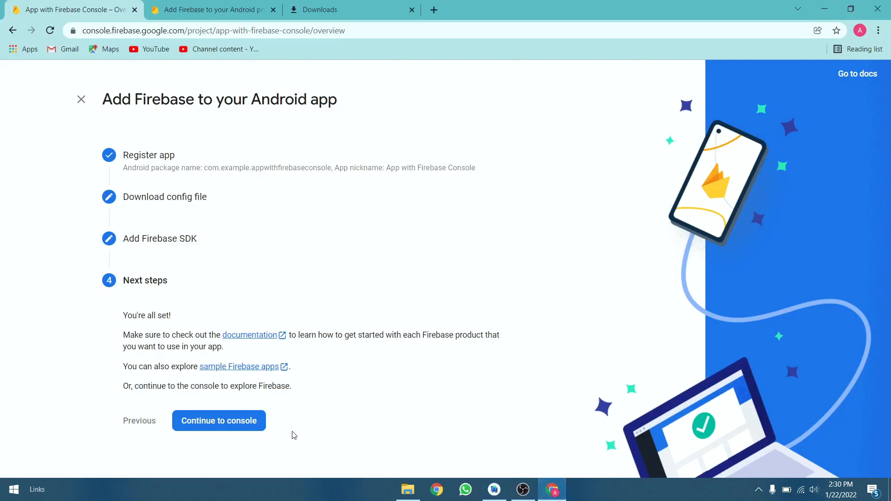
pyautogui.click(231, 424)
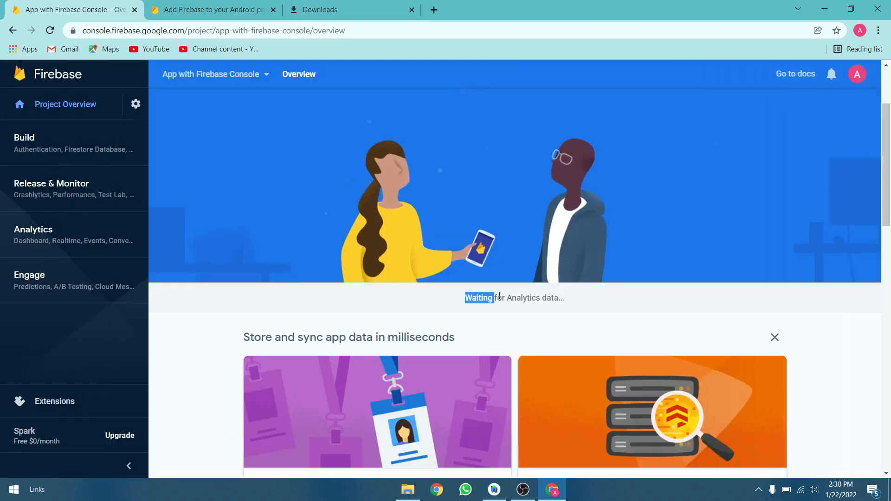
# - Examine the project overview page, the project list and the registered Android app in the Firebase console
pyautogui.moveTo(499, 295); pyautogui.dragTo(570, 300)
pyautogui.click(565, 322)
pyautogui.click(264, 75)
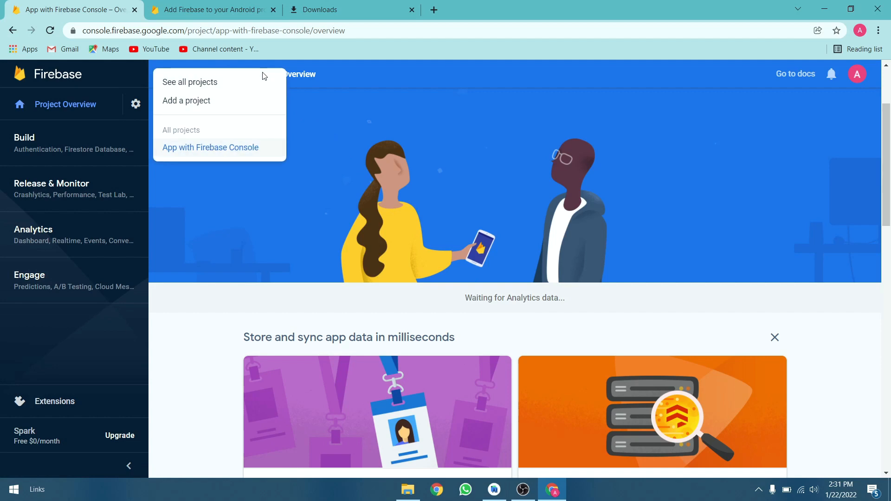
pyautogui.click(414, 121)
pyautogui.click(304, 77)
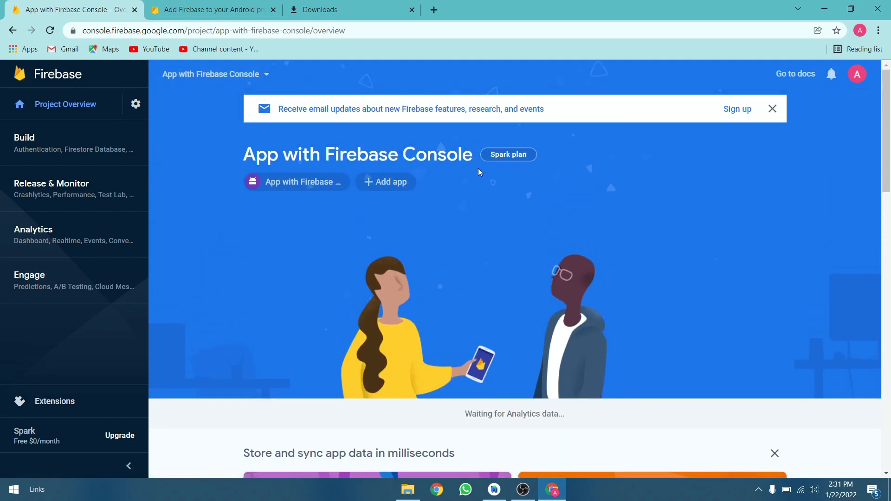
pyautogui.moveTo(296, 189)
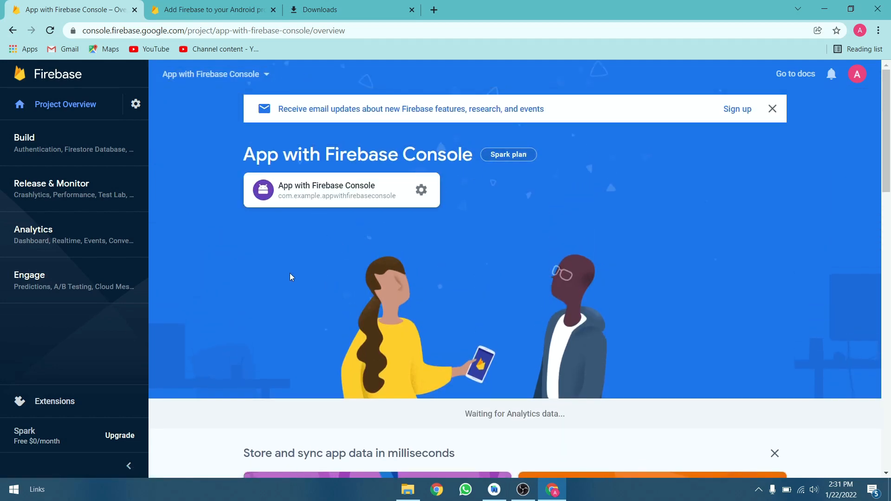
# - Create a Realtime Database located in United States (us-central1) and enable it in locked mode
pyautogui.click(54, 147)
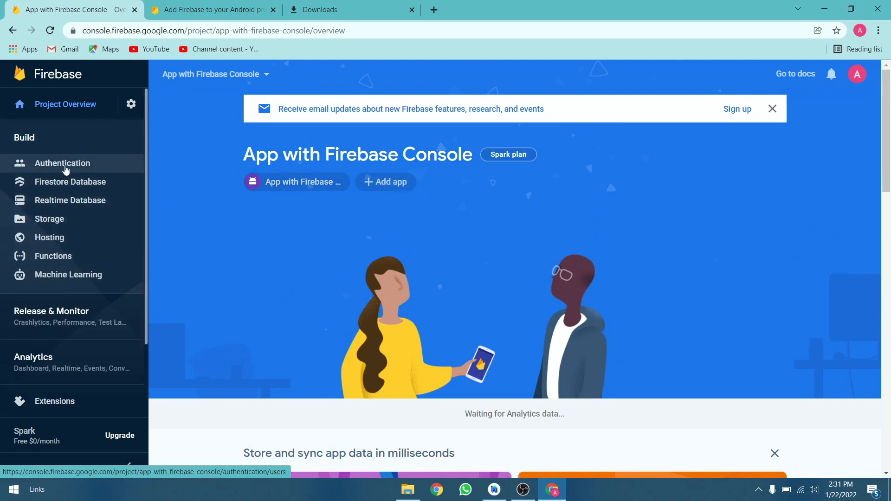
pyautogui.click(70, 204)
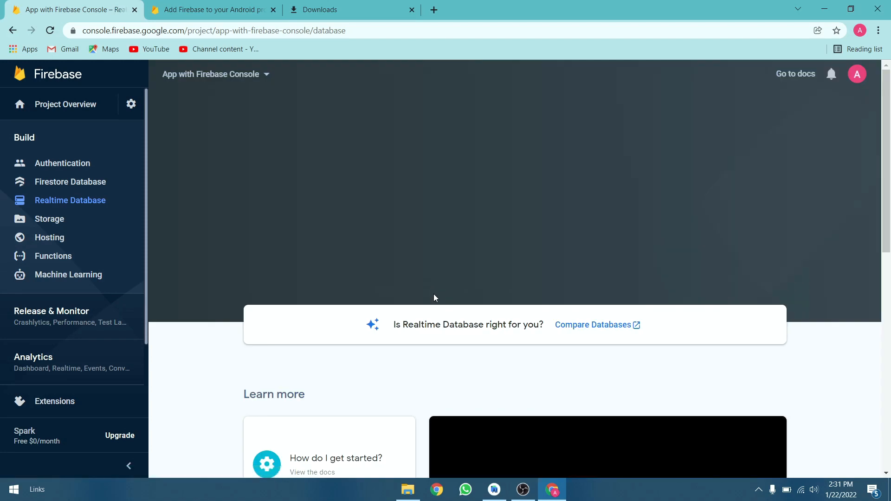
pyautogui.click(286, 223)
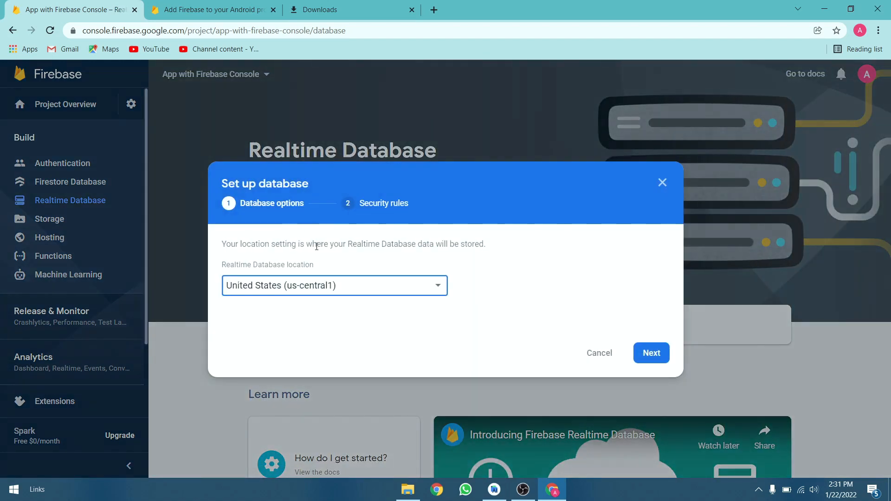
pyautogui.click(650, 353)
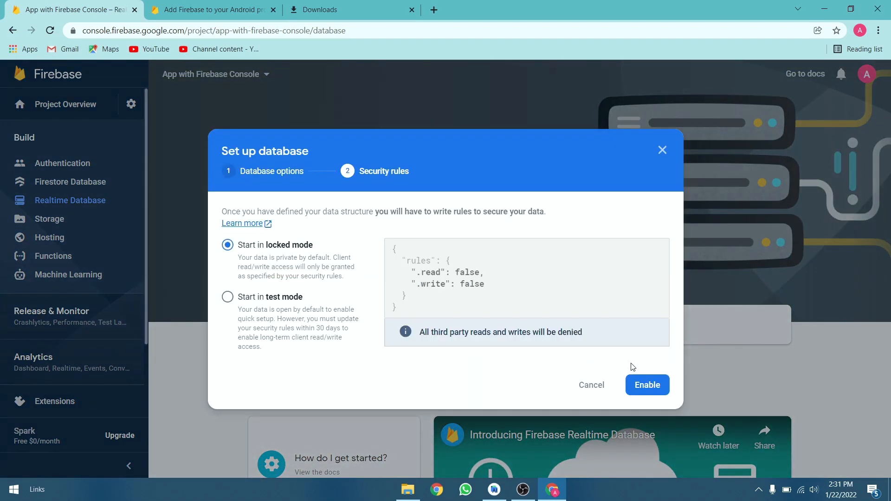
pyautogui.click(648, 382)
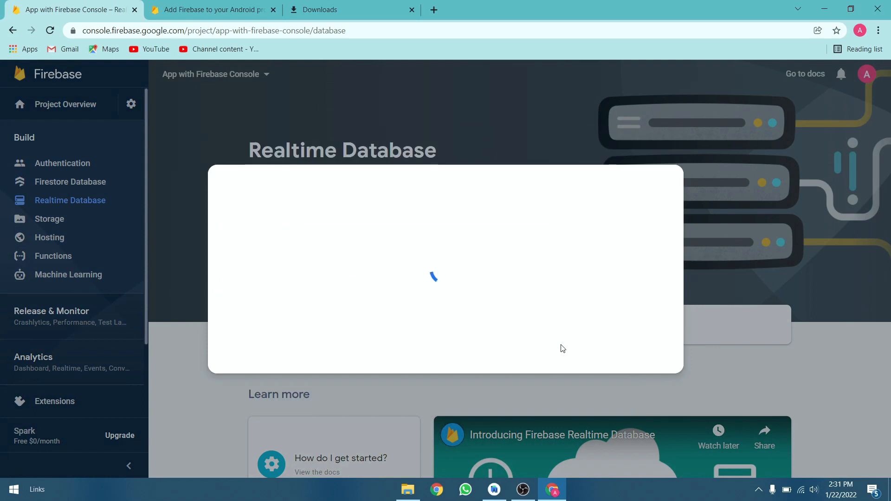
# - Switch to Android Studio, close both build.gradle files and open the Firebase assistant
pyautogui.click(495, 490)
pyautogui.scroll(5, 401, 281)
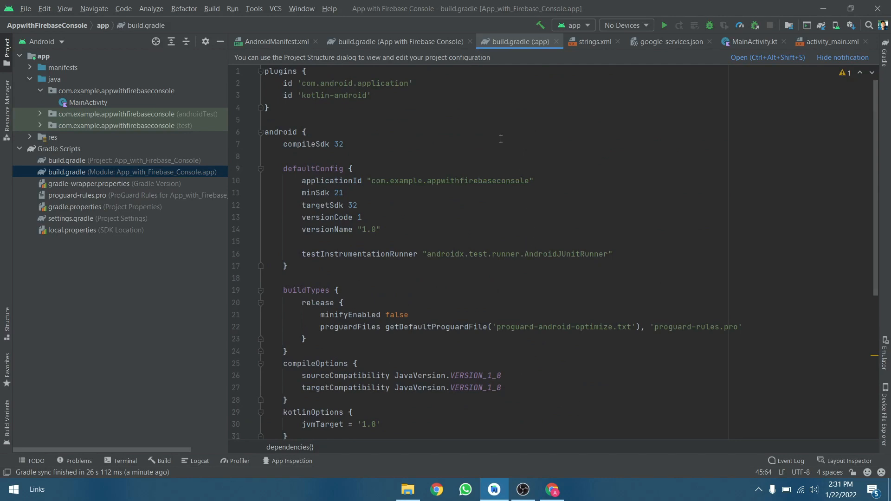
pyautogui.click(555, 41)
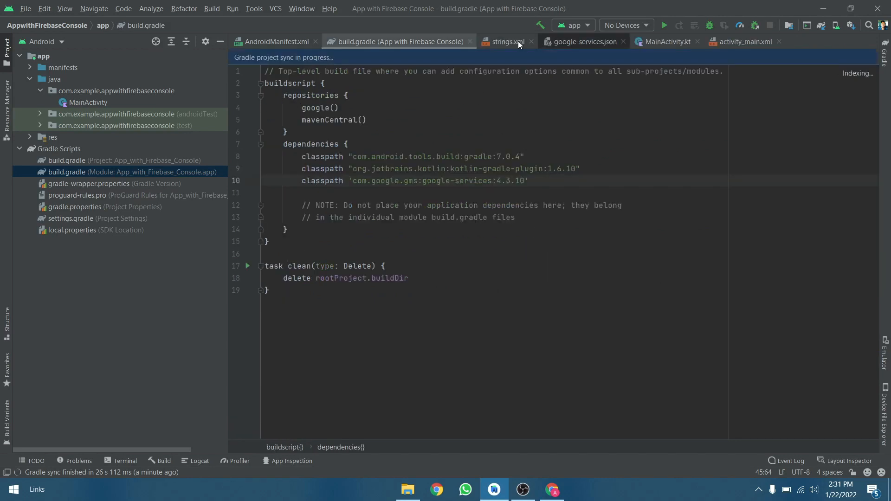
pyautogui.click(469, 42)
pyautogui.click(256, 9)
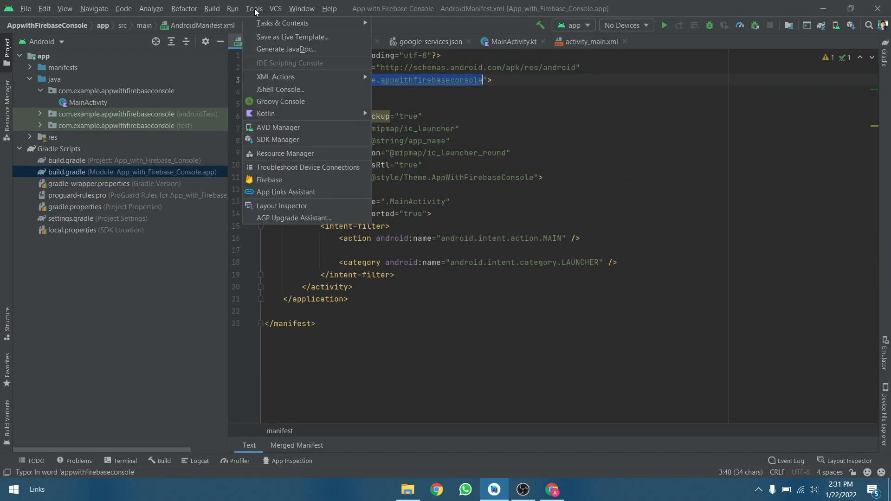
pyautogui.click(265, 179)
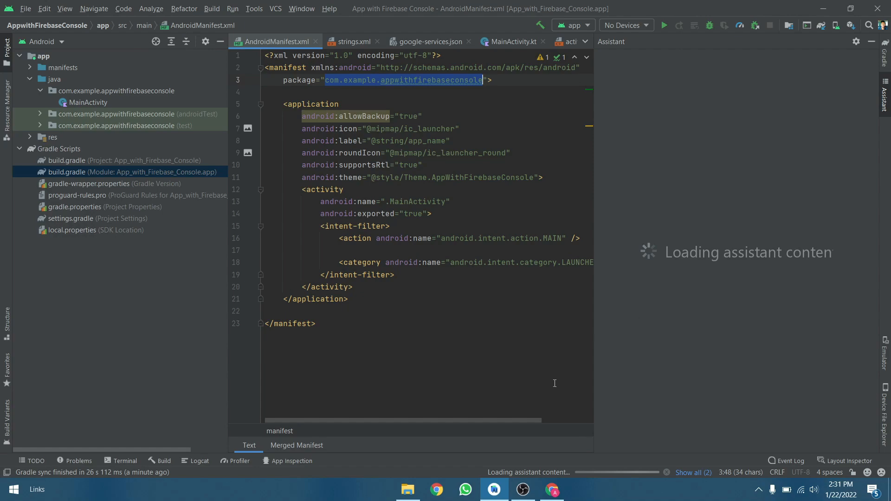
# - Switch to Chrome, look over the project's Authentication page and get started with Firebase Authentication
pyautogui.click(552, 489)
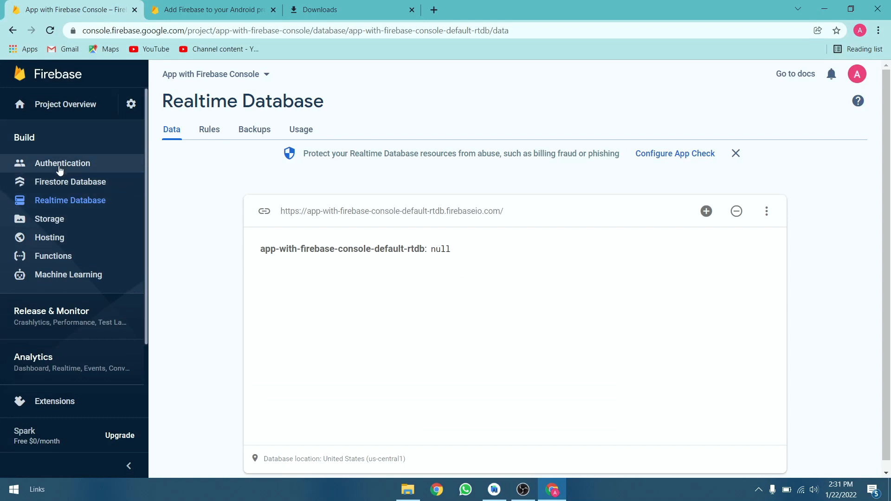
pyautogui.click(62, 165)
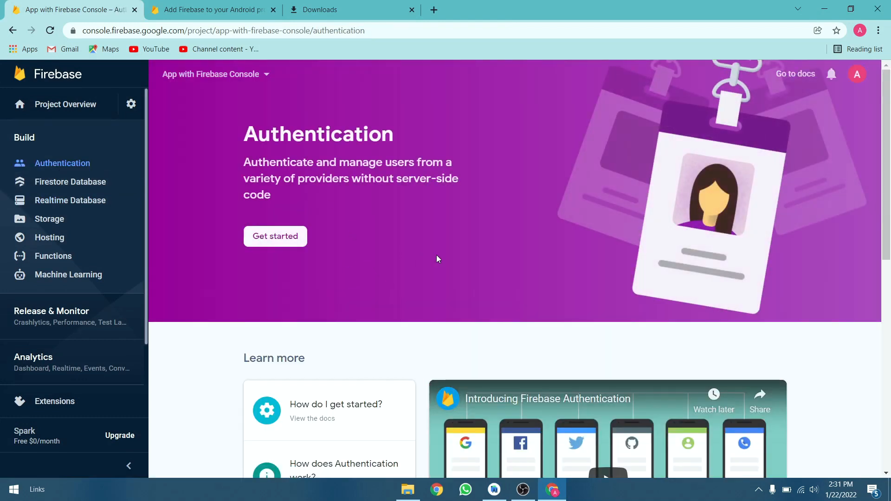
pyautogui.scroll(-2, 301, 263)
pyautogui.scroll(-4, 414, 294)
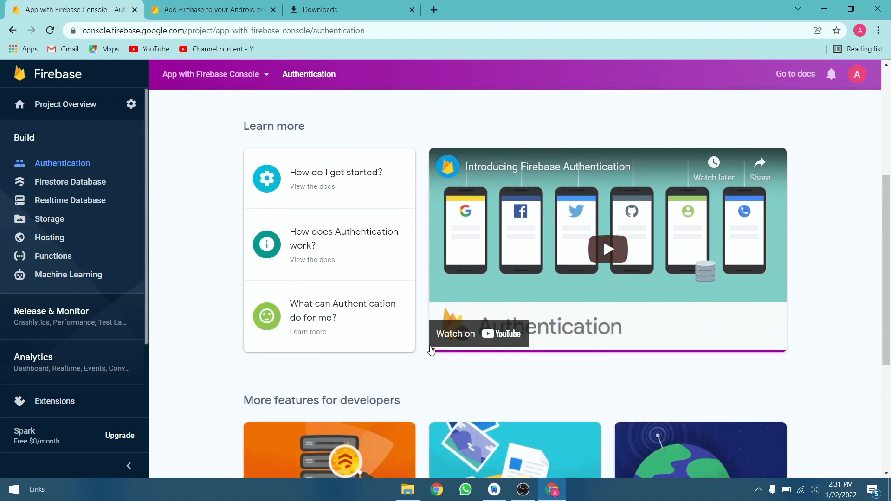
pyautogui.scroll(-4, 435, 340)
pyautogui.scroll(10, 429, 321)
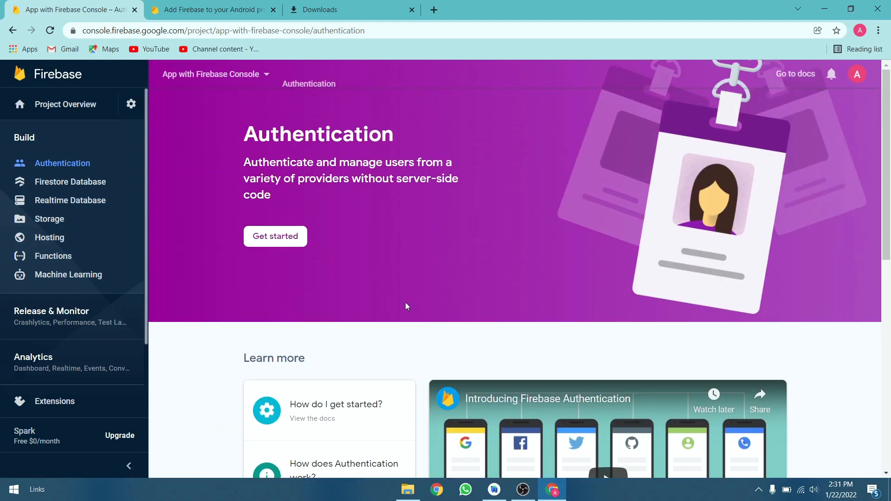
pyautogui.click(288, 236)
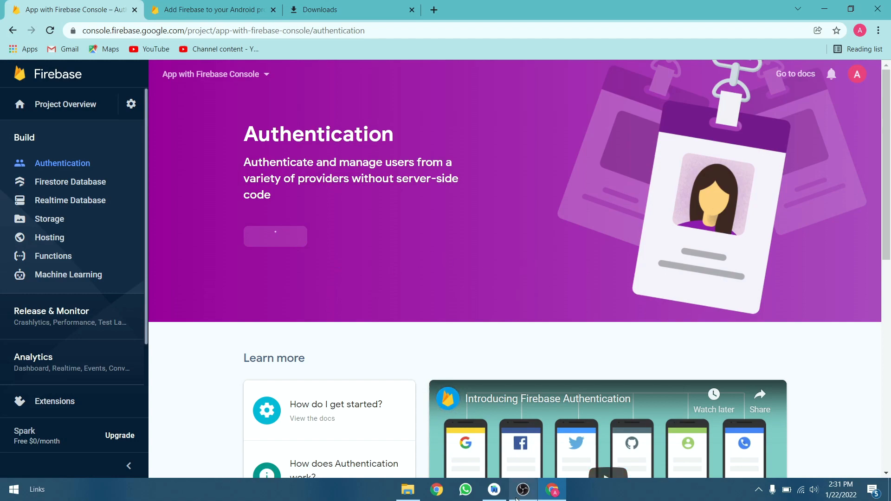
# - Switch to Android Studio, look through the Firebase assistant's services and open the "Get started with Realtime Database [KOTLIN]" guide
pyautogui.click(501, 495)
pyautogui.scroll(6, 659, 148)
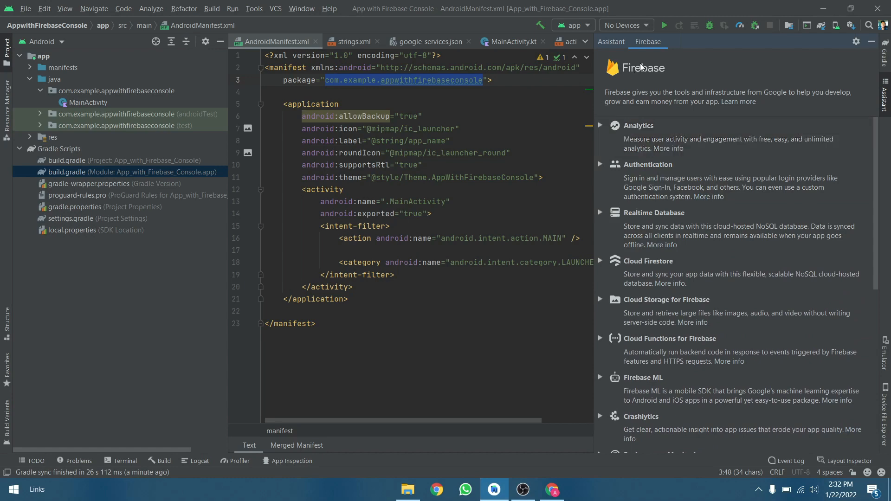
pyautogui.scroll(-3, 650, 288)
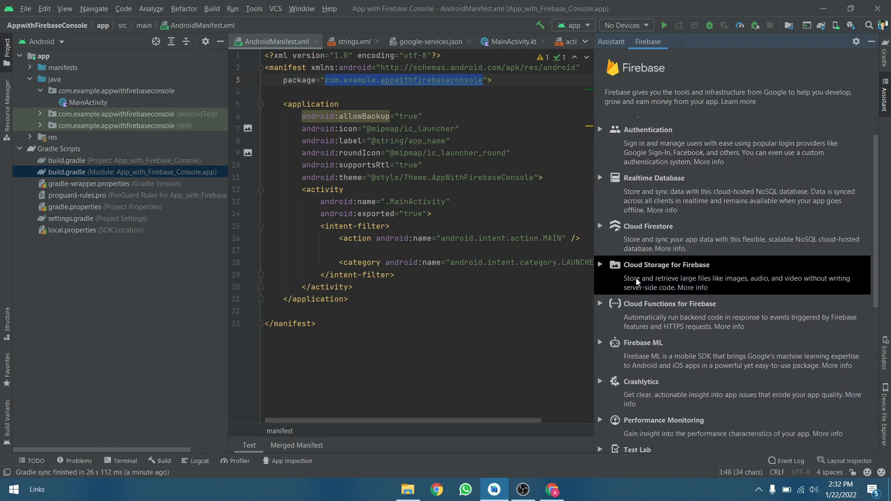
pyautogui.scroll(-10, 659, 354)
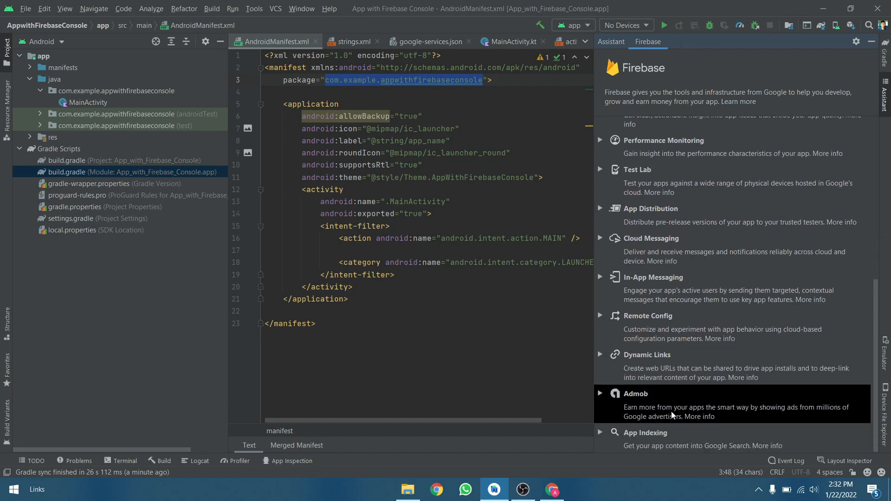
pyautogui.scroll(13, 672, 414)
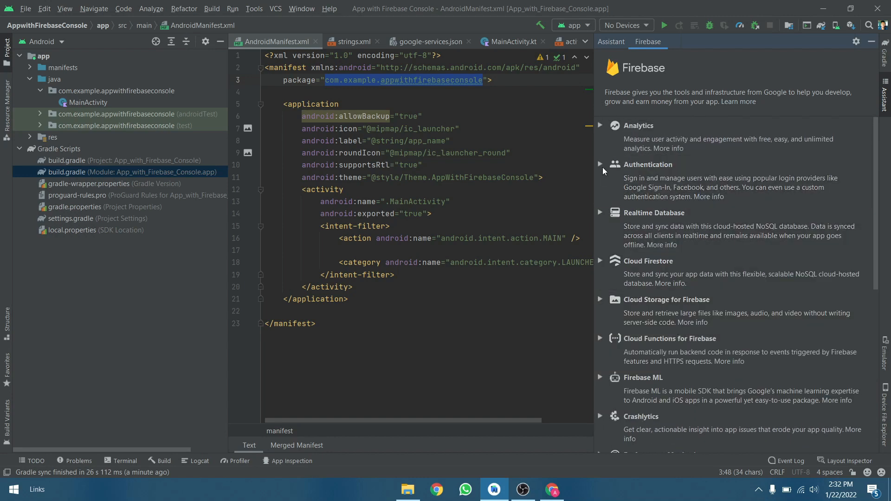
pyautogui.click(599, 213)
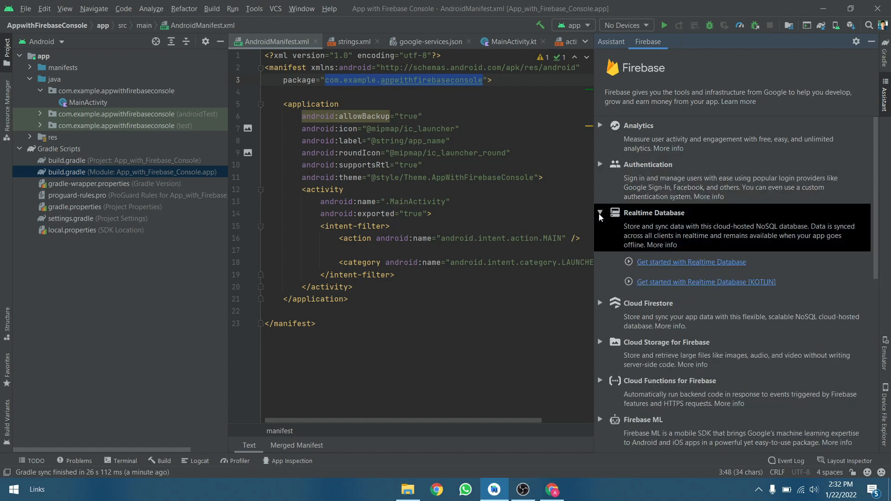
pyautogui.click(727, 282)
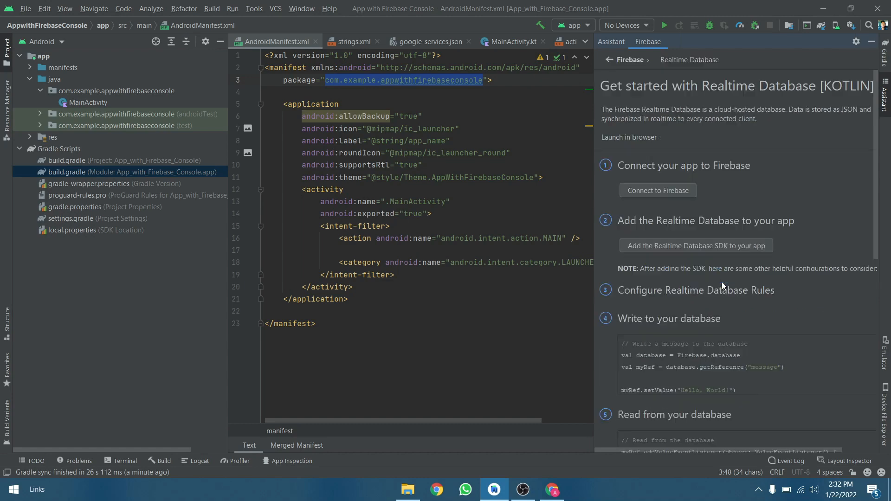
# - Try to connect the app to Firebase from the assistant, and add the Realtime Database SDK by accepting its app/build.gradle changes
pyautogui.click(658, 193)
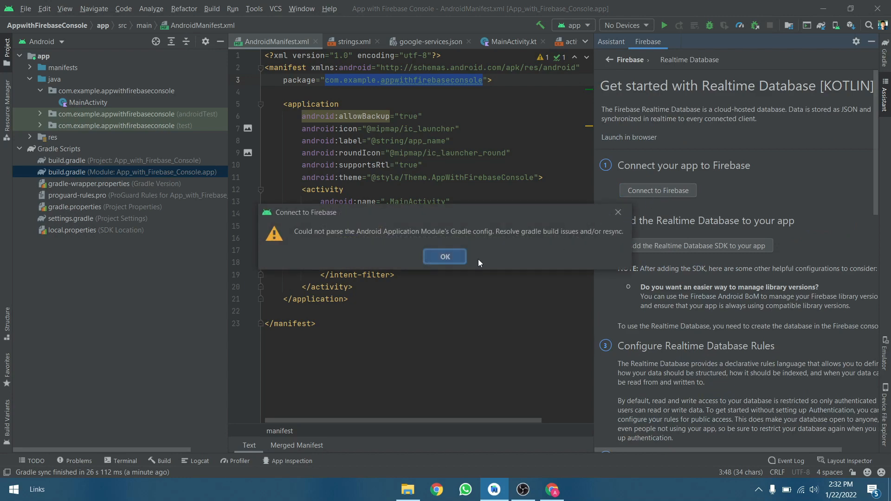
pyautogui.click(442, 259)
pyautogui.click(675, 245)
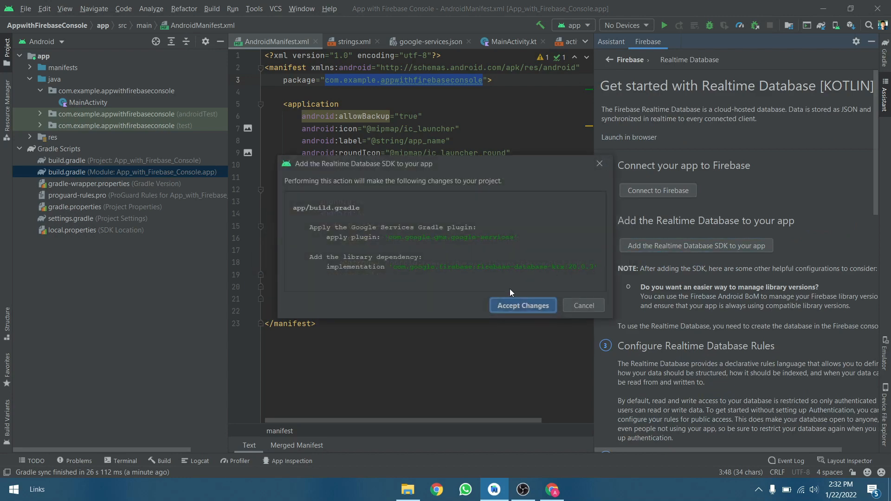
pyautogui.click(514, 309)
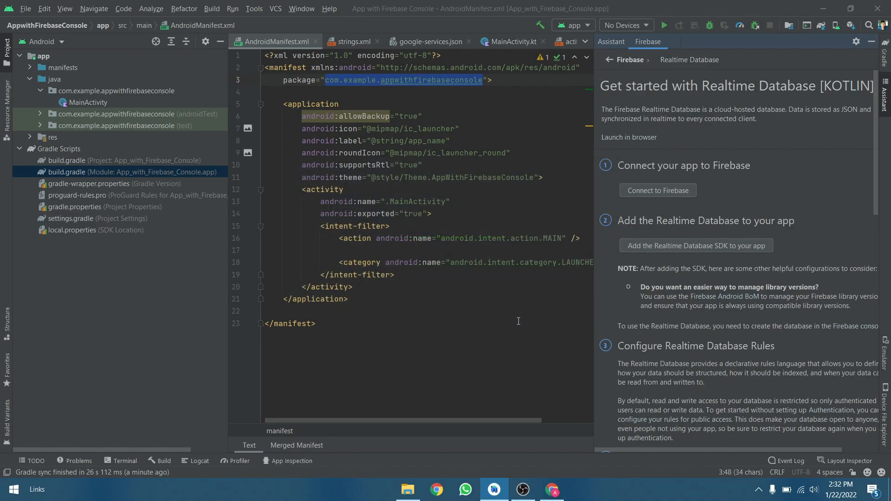
# - Switch to Chrome and review the Authentication sign-in providers, authorized domains and advanced settings
pyautogui.click(557, 495)
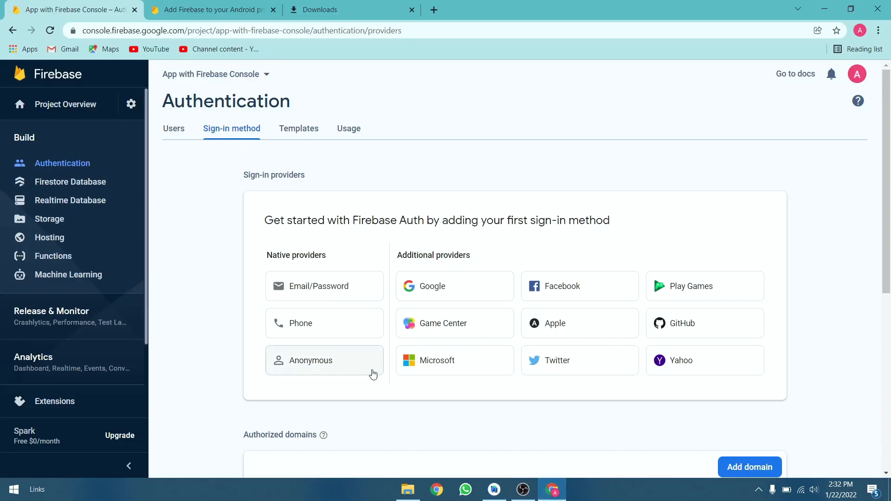
pyautogui.scroll(-3, 551, 363)
pyautogui.scroll(-4, 335, 330)
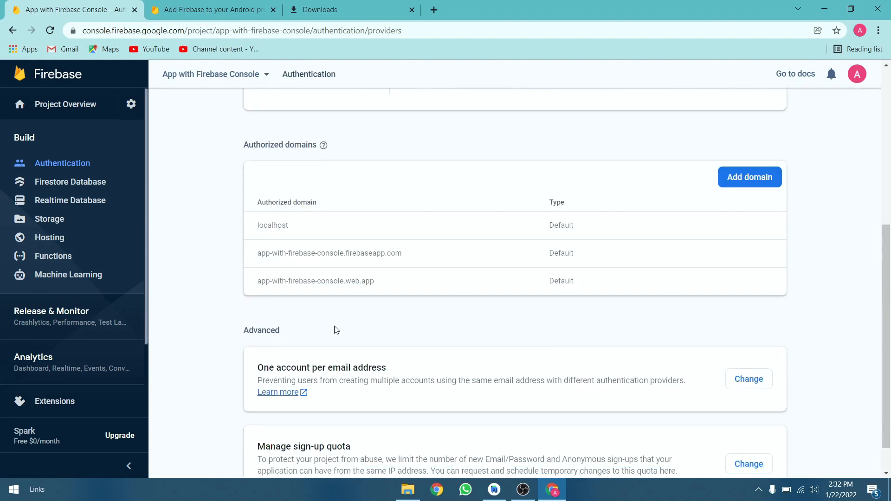
pyautogui.scroll(6, 334, 320)
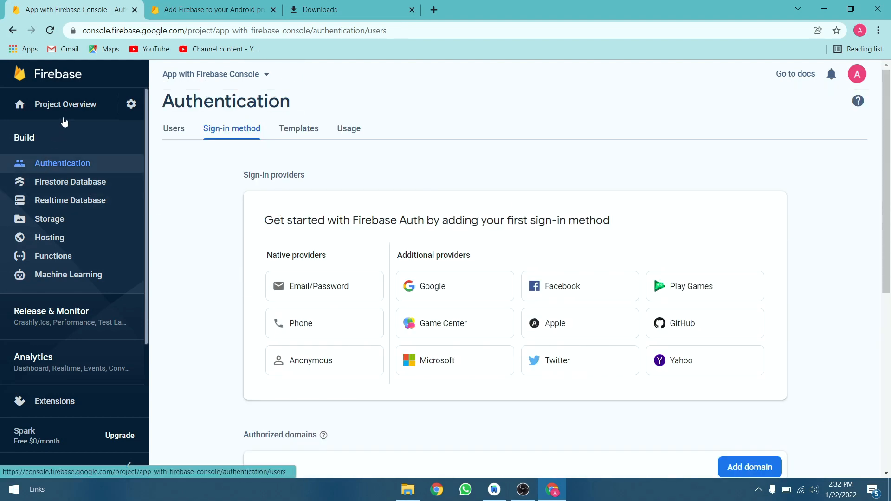
# - Look over the Firebase project's overview page and dismiss the email updates banner
pyautogui.click(67, 105)
pyautogui.click(131, 105)
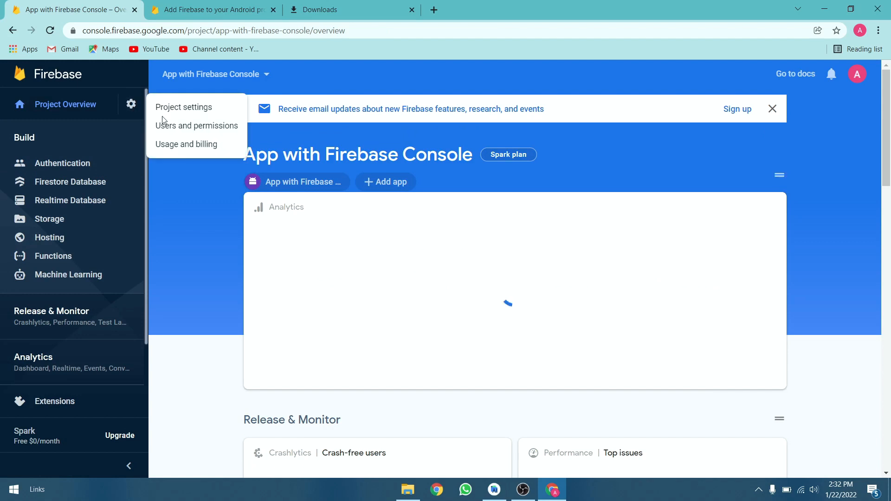
pyautogui.click(221, 257)
pyautogui.scroll(-1, 636, 292)
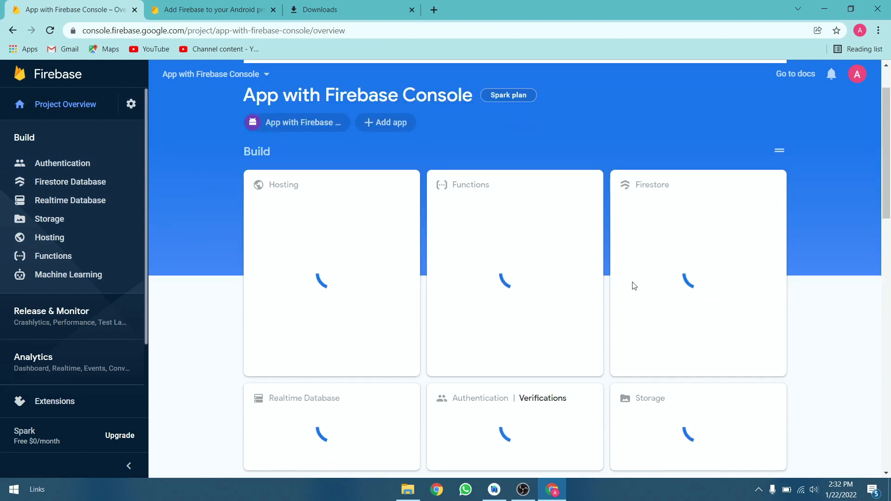
pyautogui.scroll(-6, 635, 285)
pyautogui.scroll(3, 545, 258)
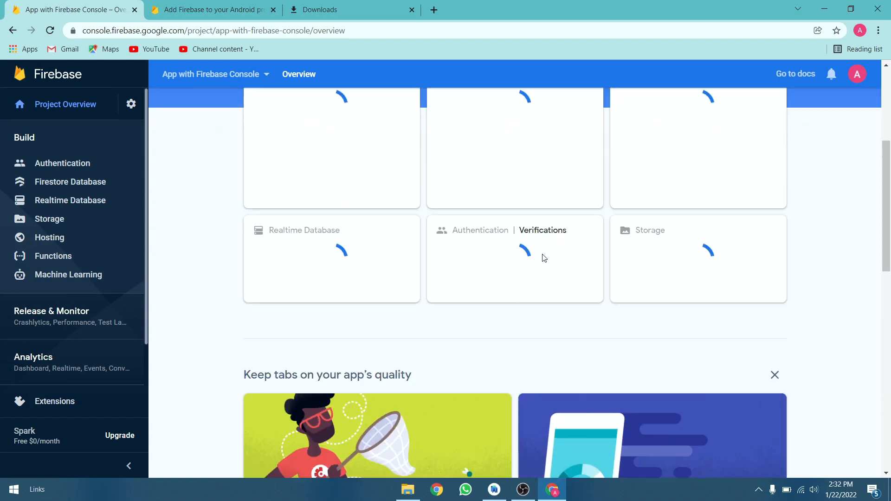
pyautogui.scroll(3, 544, 258)
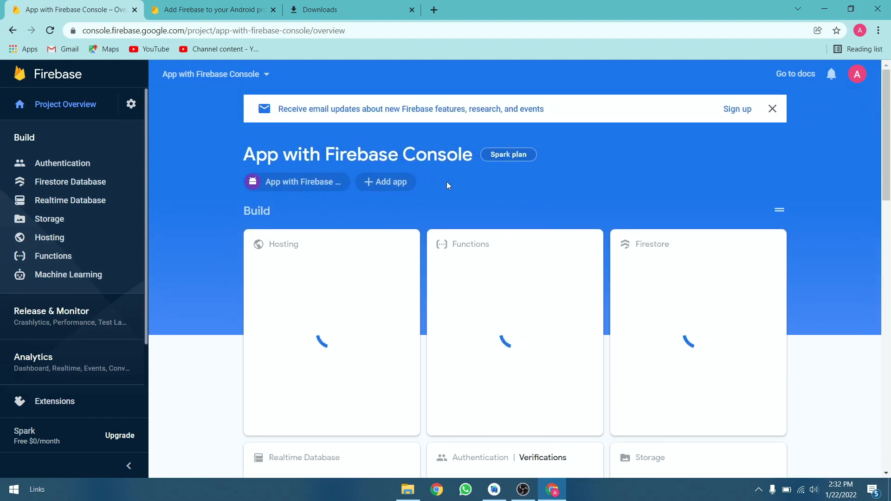
pyautogui.click(772, 108)
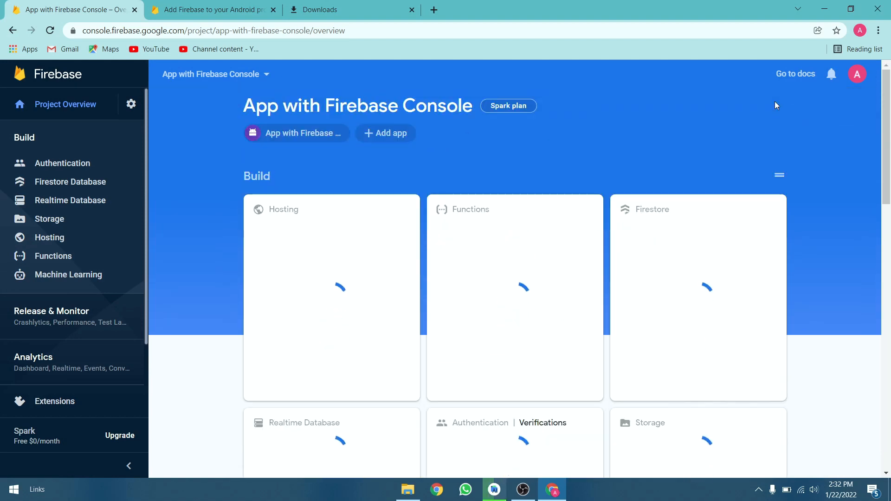
# - Review the project settings, including the general details, Android app configuration and integrations, and return to the Authentication page
pyautogui.click(132, 105)
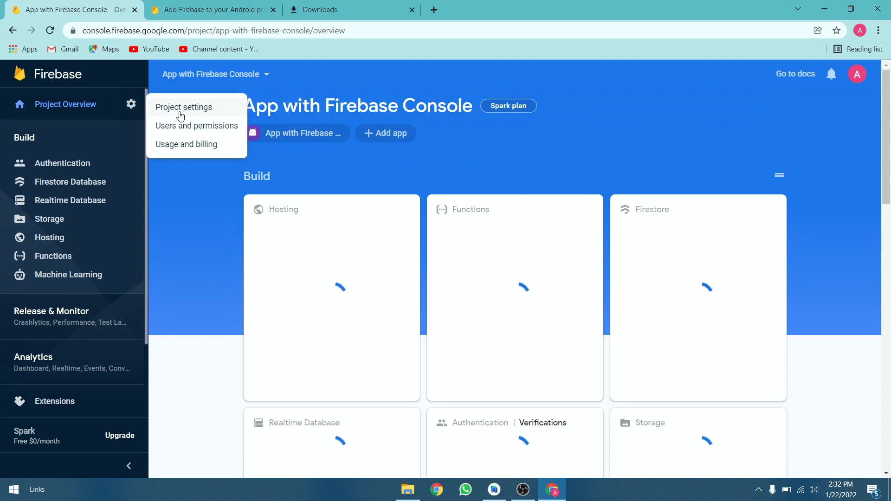
pyautogui.click(182, 109)
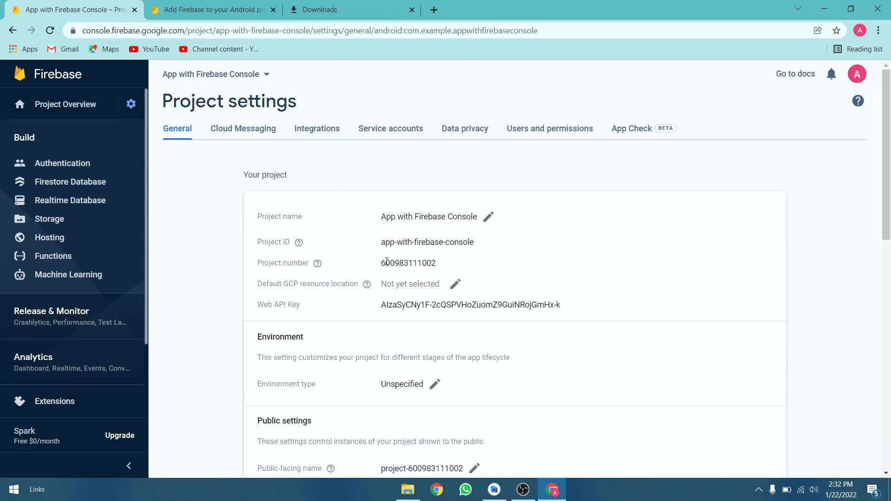
pyautogui.doubleClick(386, 263)
pyautogui.click(344, 323)
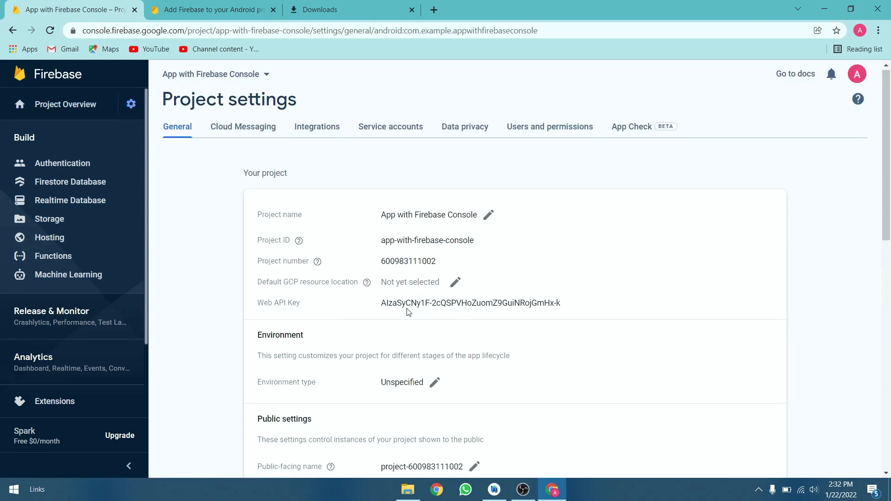
pyautogui.scroll(-4, 441, 308)
pyautogui.scroll(-3, 454, 312)
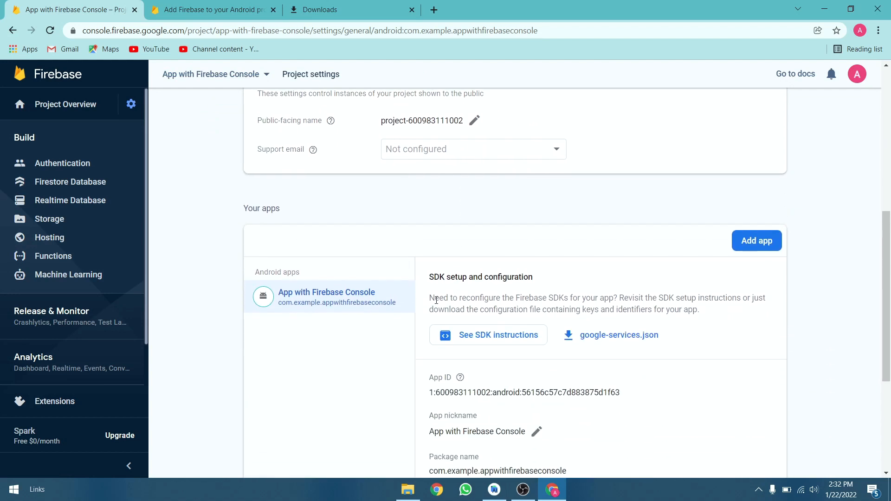
pyautogui.scroll(-2, 505, 294)
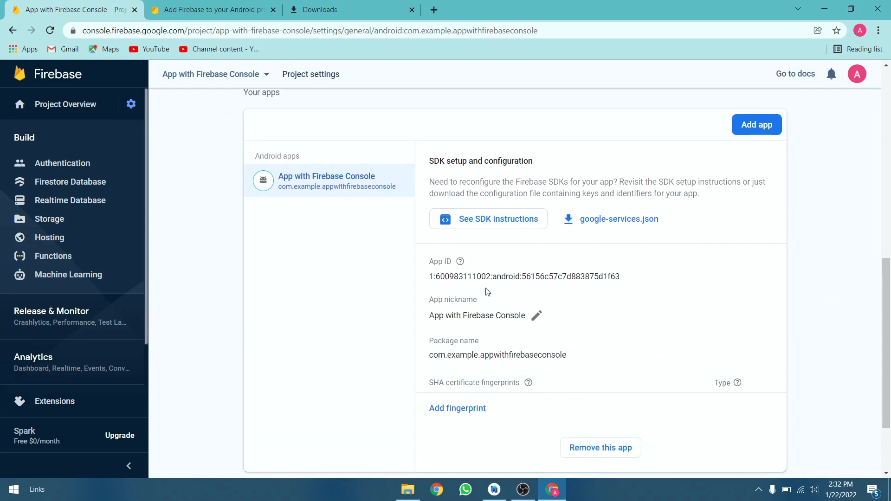
pyautogui.scroll(-2, 432, 314)
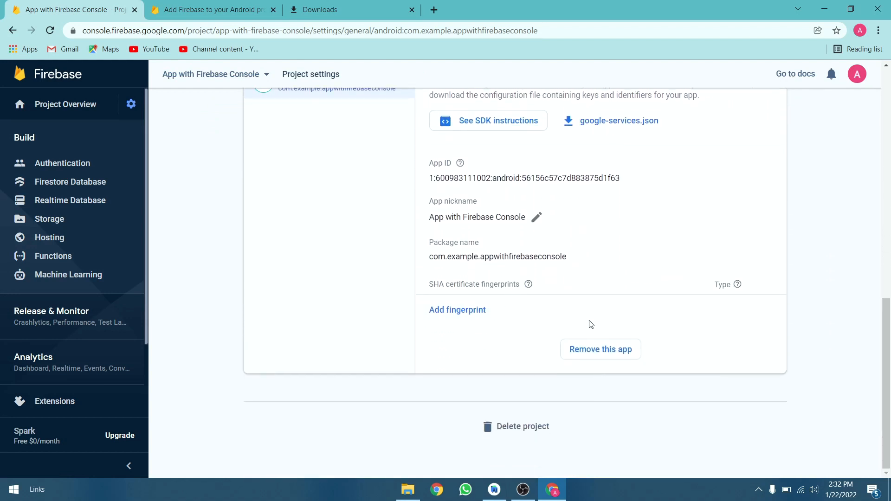
pyautogui.scroll(10, 582, 297)
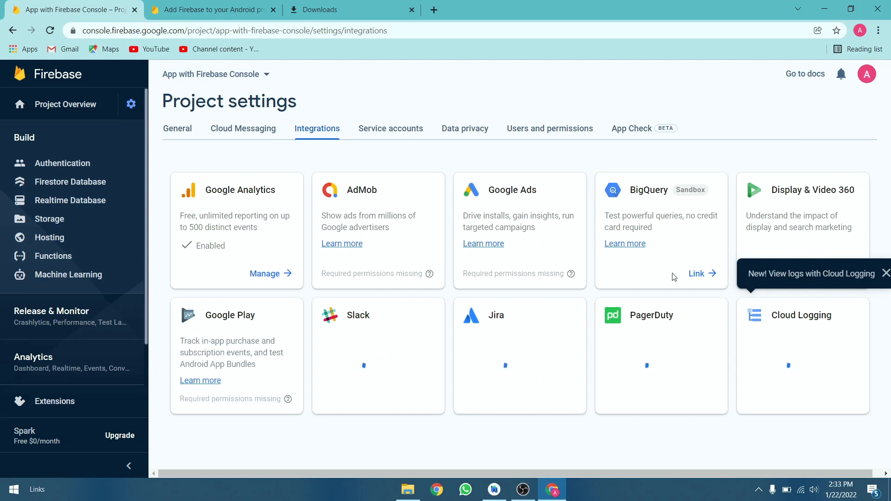
pyautogui.click(57, 164)
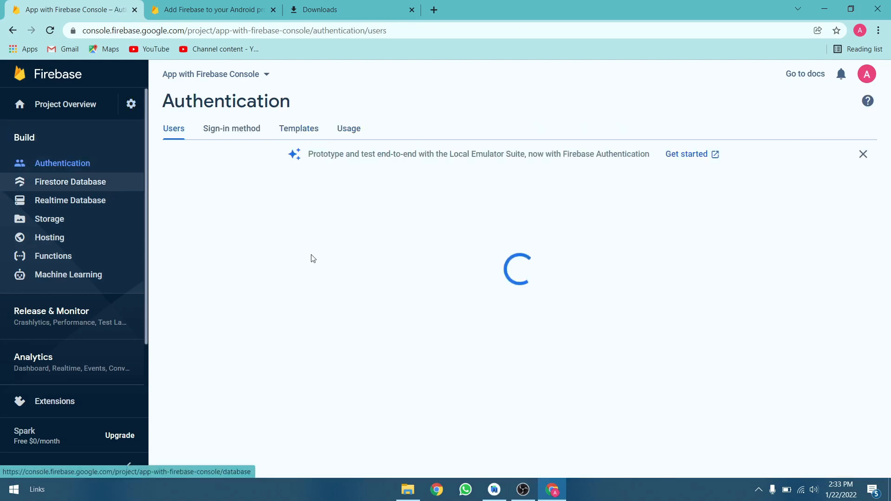
# - Switch to Android Studio, read through the Realtime Database guide's remaining sections and close the assistant
pyautogui.click(494, 490)
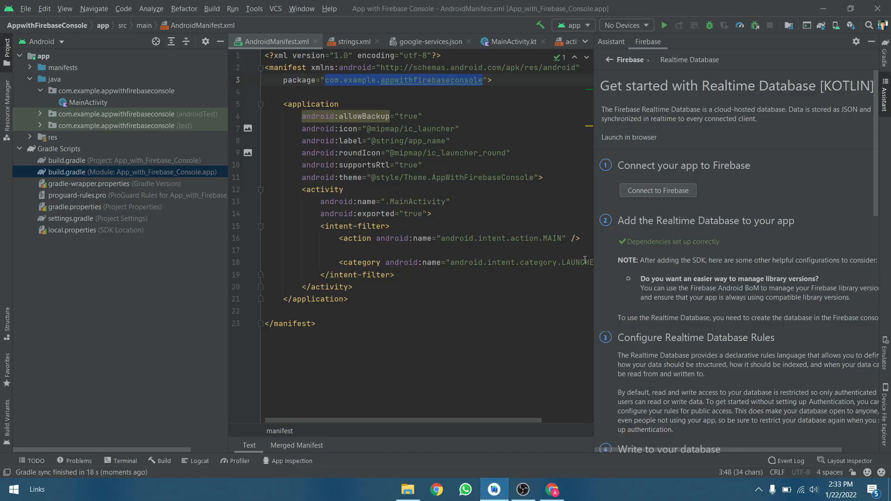
pyautogui.scroll(-5, 705, 251)
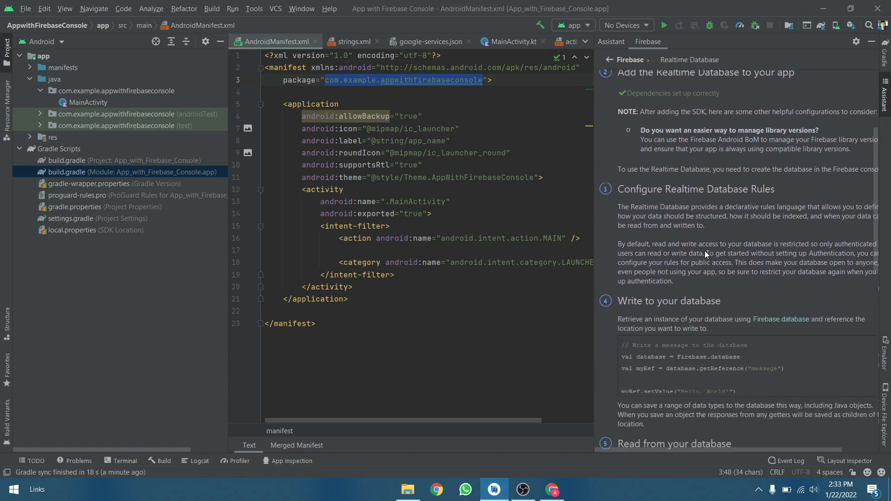
pyautogui.scroll(-3, 657, 269)
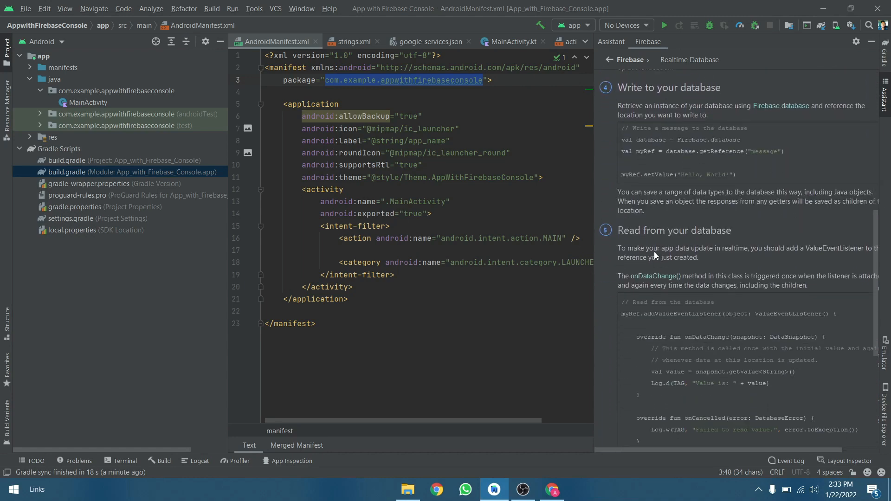
pyautogui.click(871, 42)
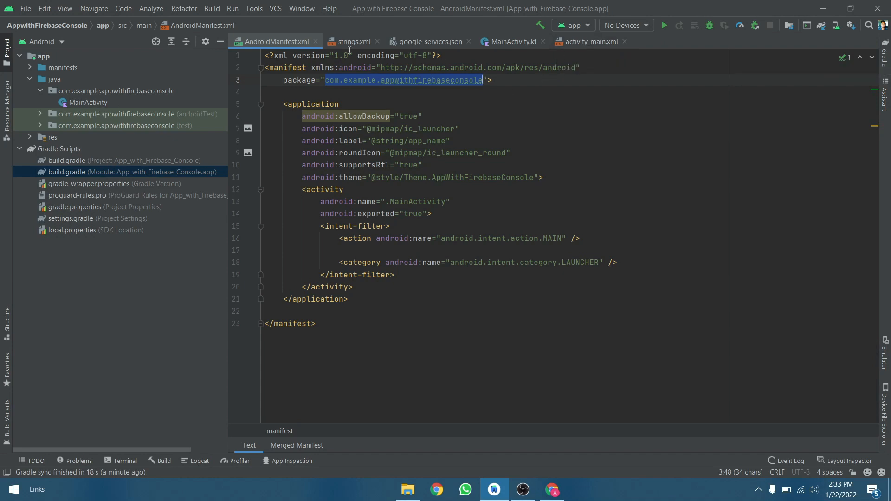
# - Add the comment "// Thanks for watching! Please Like and subscribe." below the setContentView call in MainActivity.kt
pyautogui.click(508, 41)
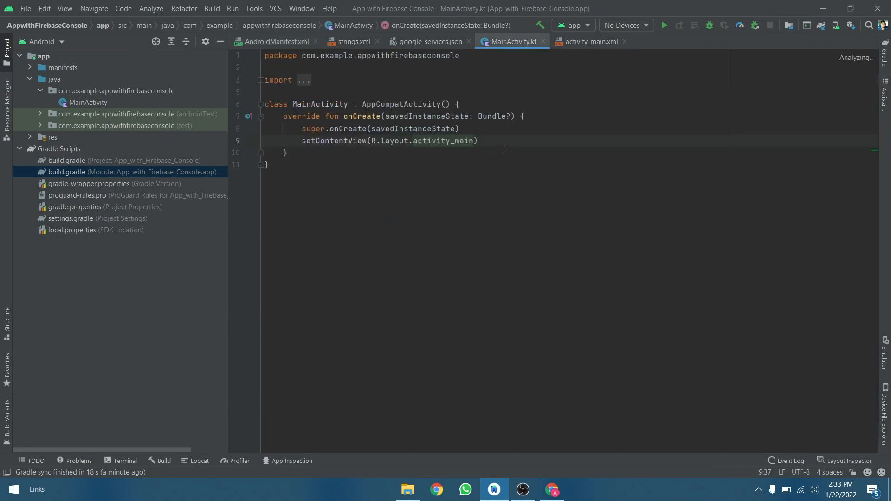
pyautogui.press('Return')
pyautogui.press('Return')
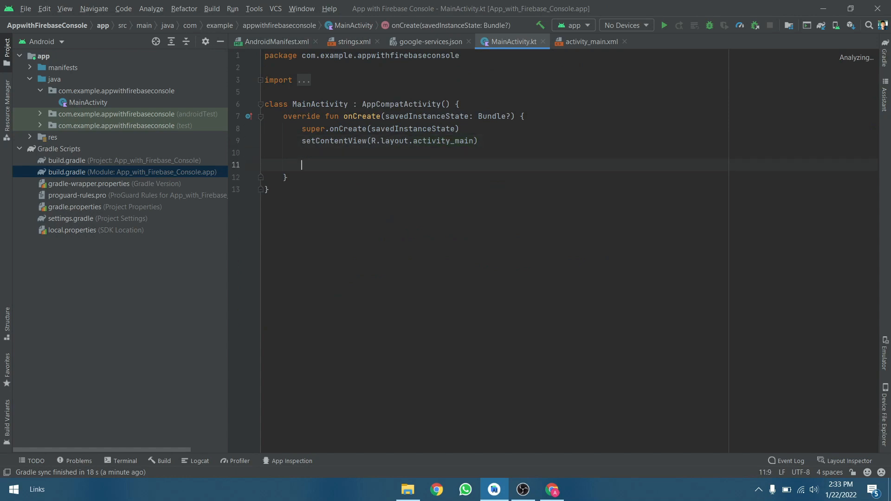
pyautogui.write('// Thanks for')
pyautogui.press('BackSpace')
pyautogui.press('BackSpace')
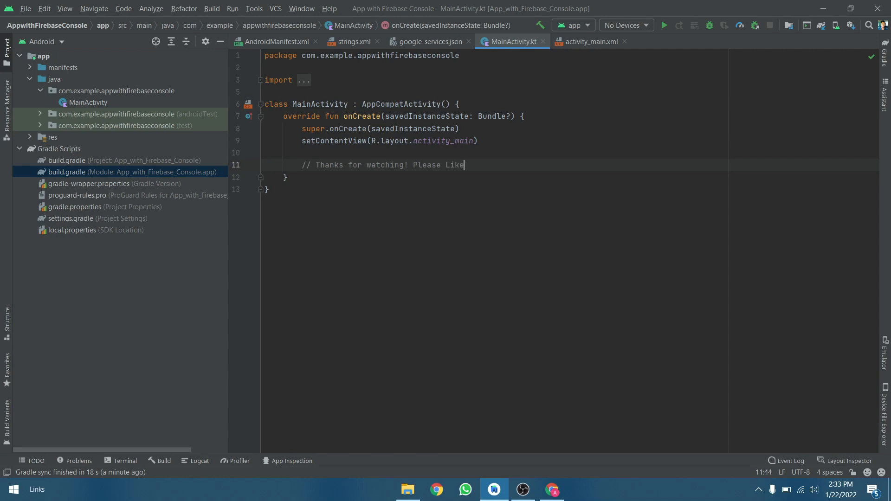
pyautogui.write('Like and subscibe')
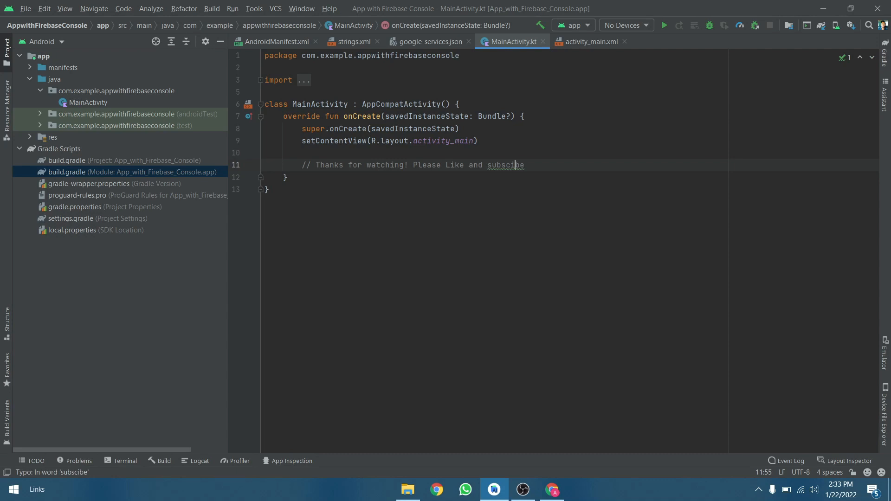
pyautogui.write('r')
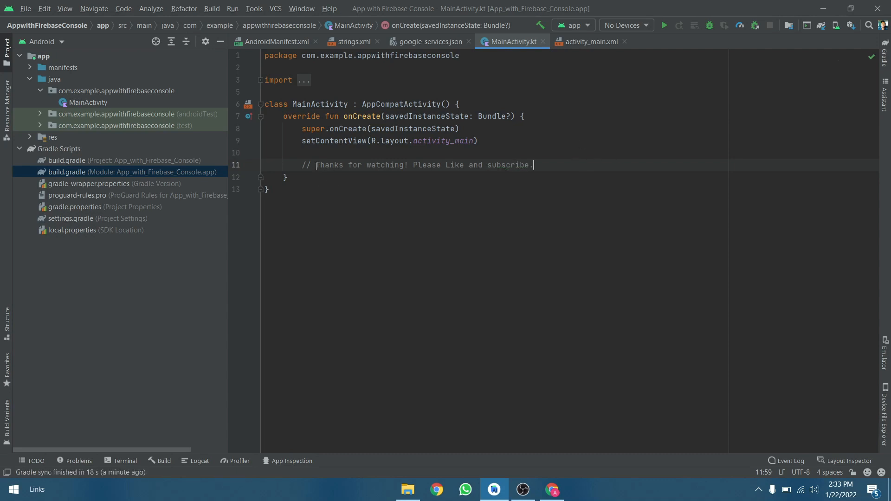
# - Add a TextView to the upper part of the activity_main.xml layout, with the comment's text "Thanks for watching! Please Like and subscribe."
pyautogui.moveTo(316, 166); pyautogui.dragTo(536, 168)
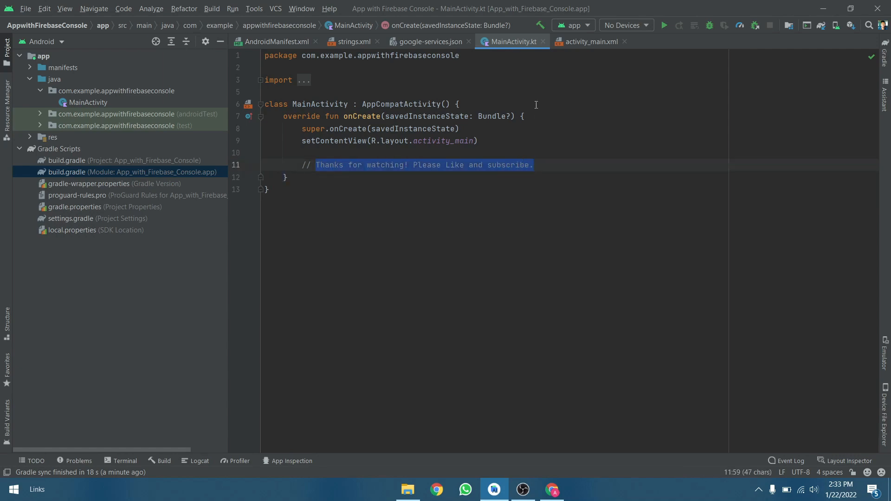
pyautogui.click(581, 44)
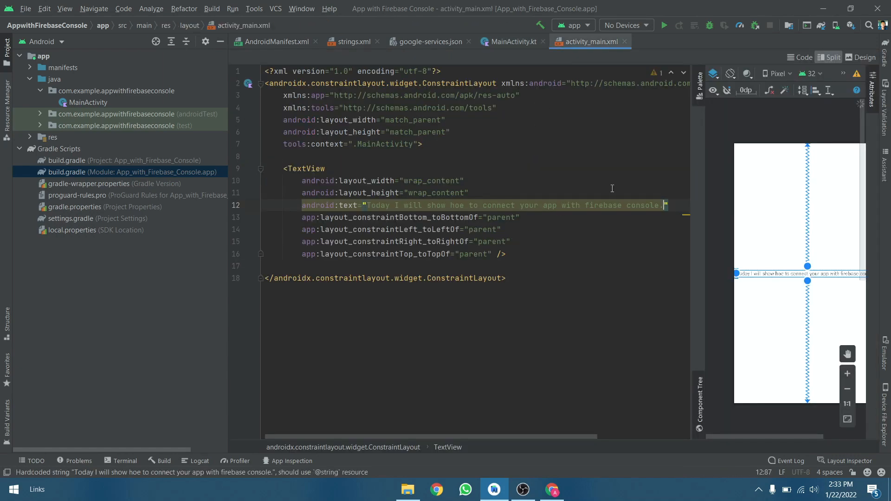
pyautogui.click(849, 57)
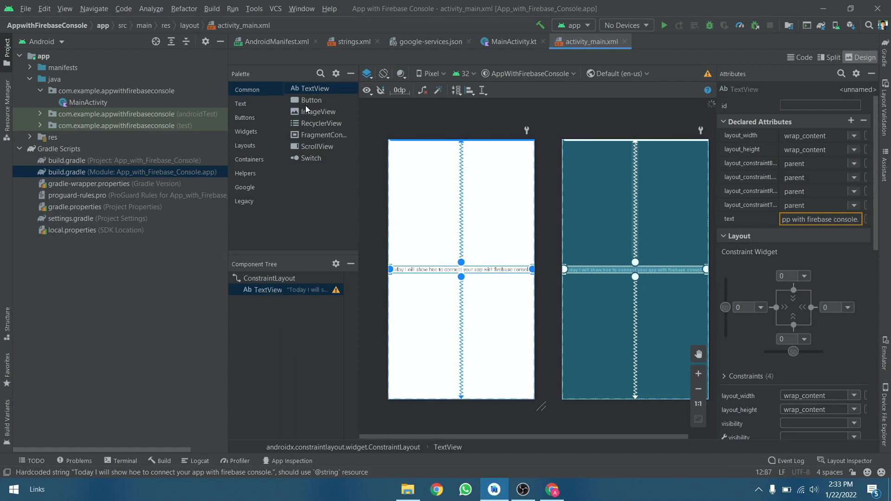
pyautogui.moveTo(310, 90); pyautogui.dragTo(438, 188)
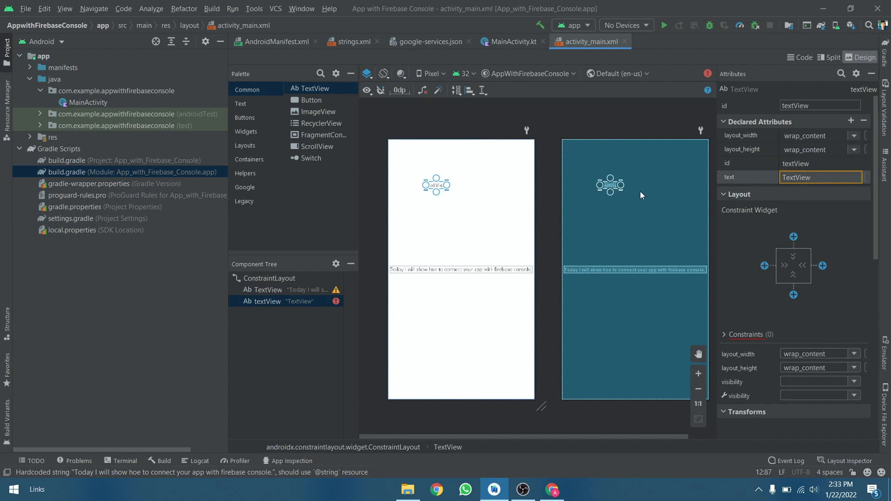
pyautogui.doubleClick(824, 177)
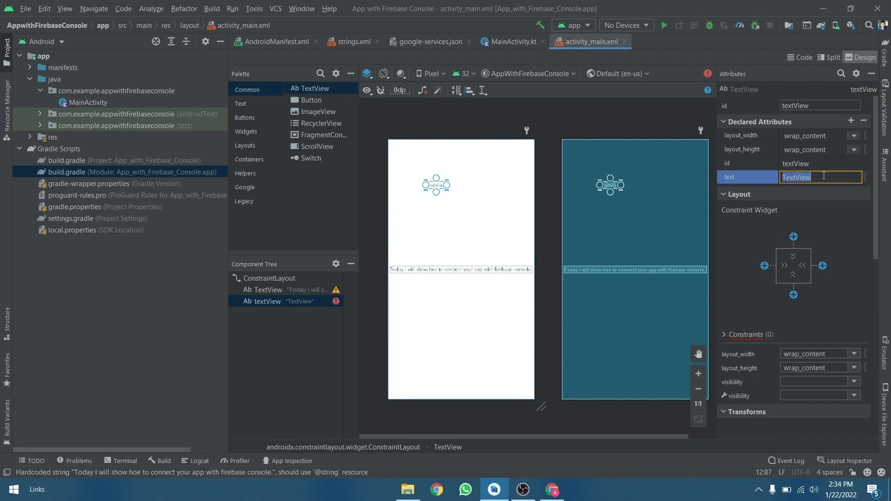
pyautogui.write('Please Like and subscribe')
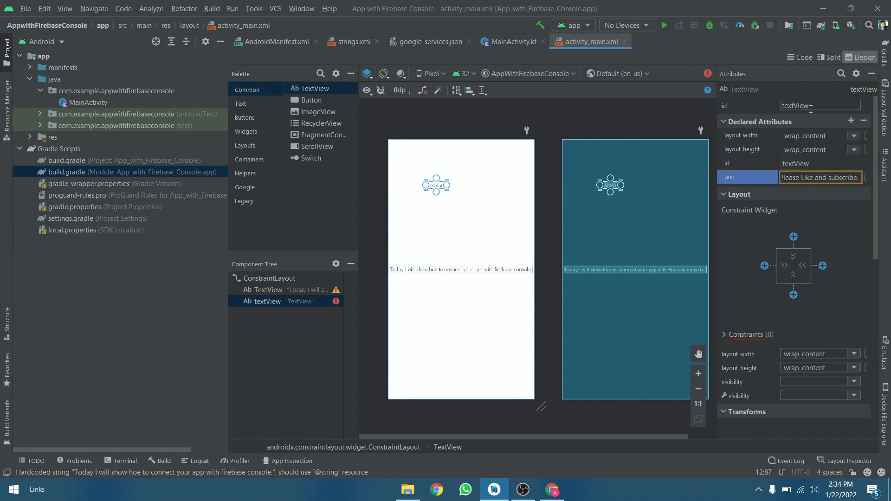
# - Set the new TextView's textSize to 25sp and reposition it just above the existing text, near the layout's left edge
pyautogui.click(841, 73)
pyautogui.write('si')
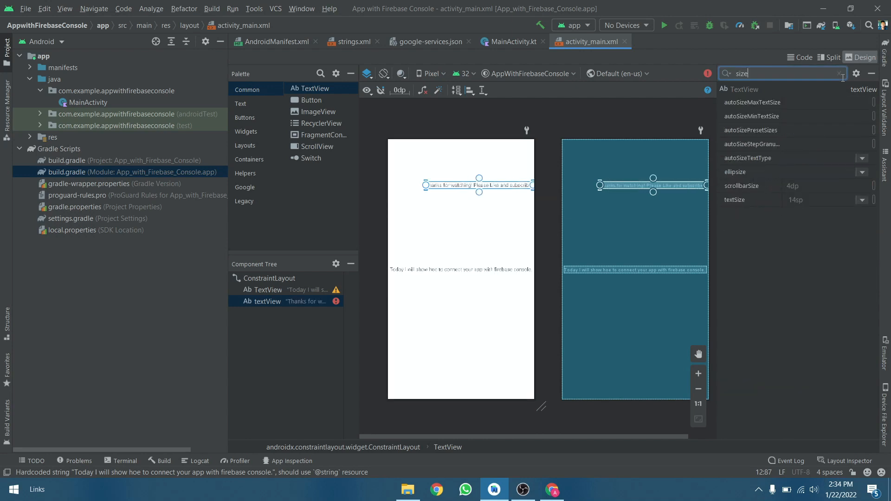
pyautogui.write('ze')
pyautogui.click(814, 200)
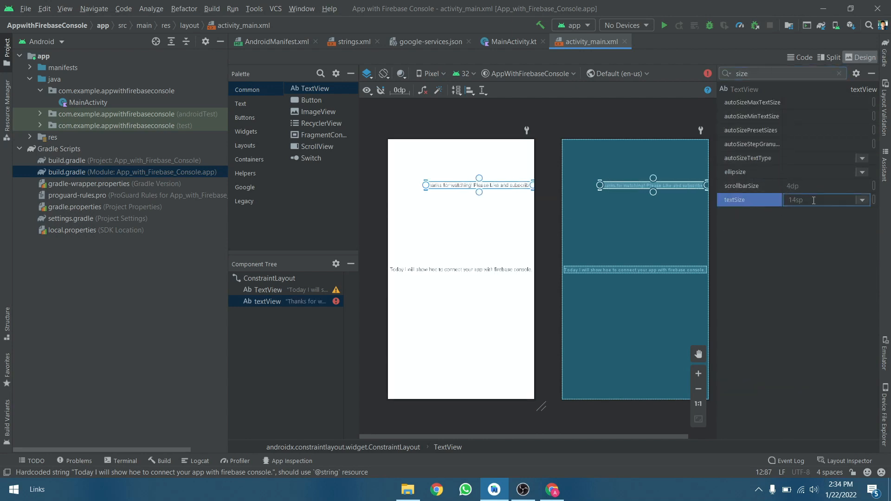
pyautogui.write('25sp')
pyautogui.press('Return')
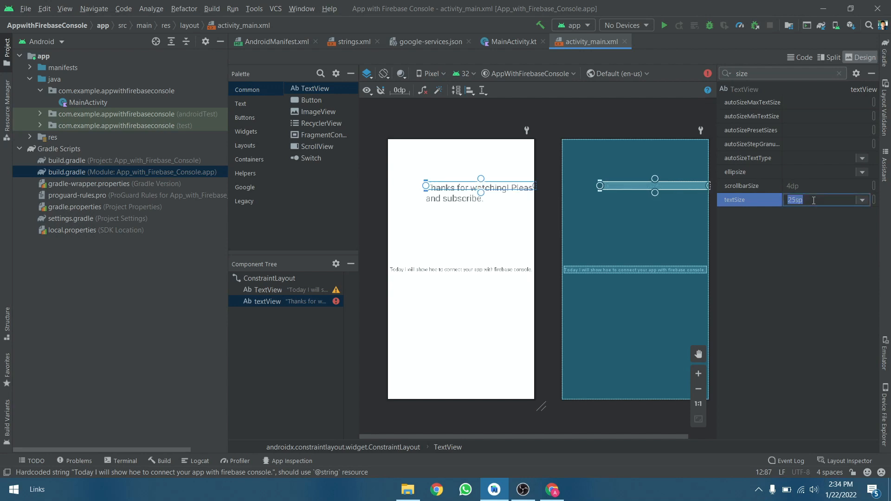
pyautogui.moveTo(456, 202)
pyautogui.mouseDown()
pyautogui.moveTo(438, 215)
pyautogui.moveTo(462, 219)
pyautogui.mouseUp()
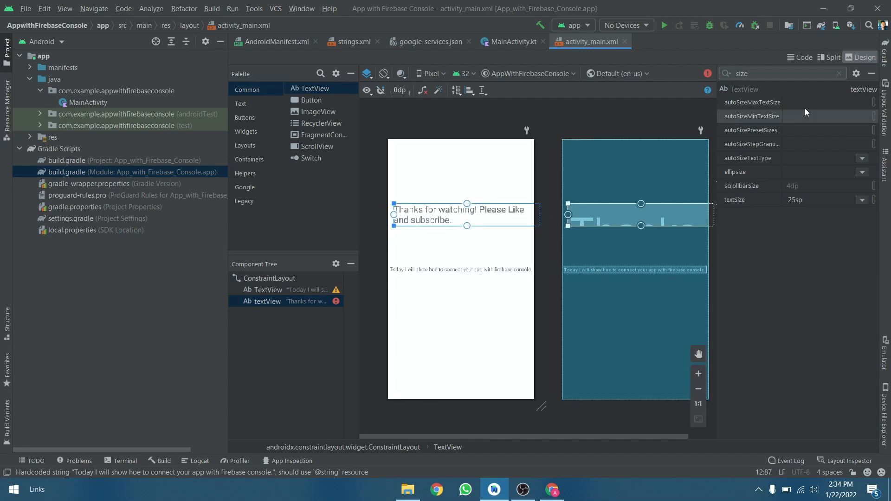
# - Set the thank-you TextView's textColor to the yellow Material 500 swatch, #FFEB3B, and deselect the view
pyautogui.click(727, 75)
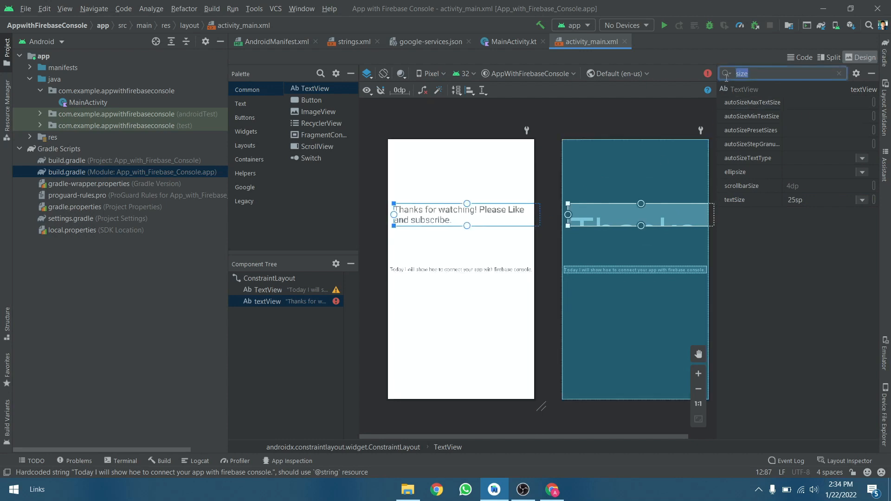
pyautogui.write('color')
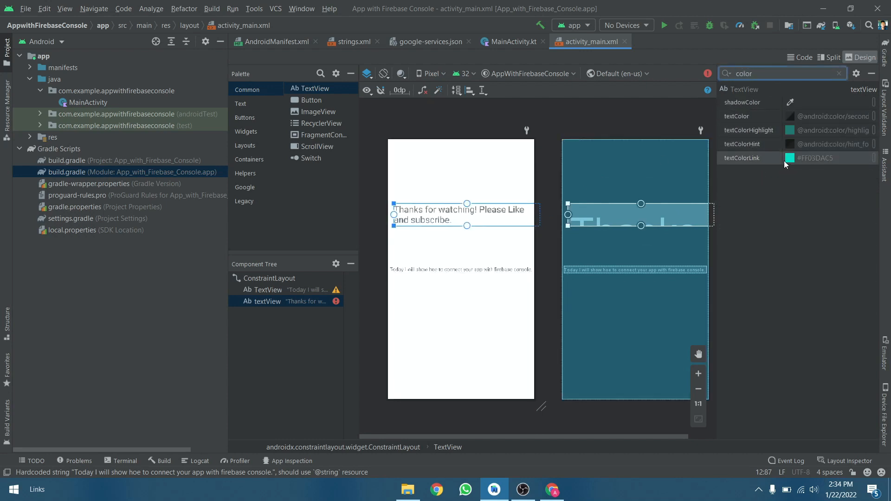
pyautogui.click(808, 116)
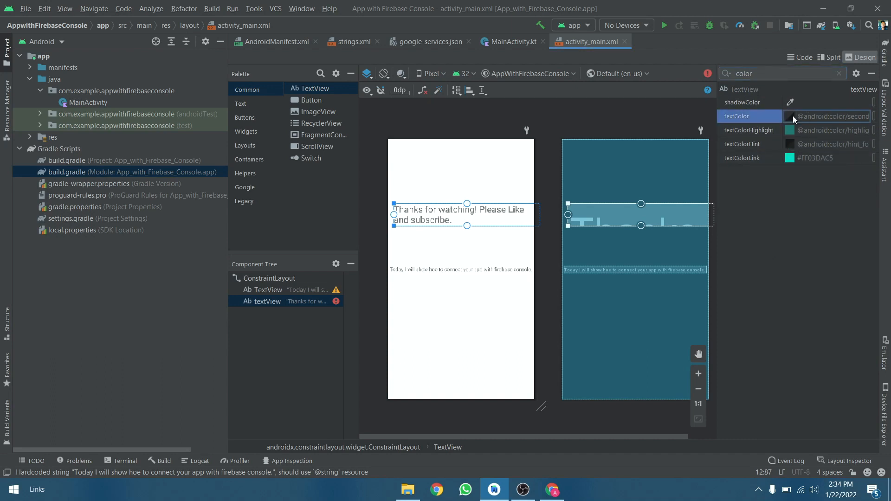
pyautogui.click(791, 116)
pyautogui.click(790, 117)
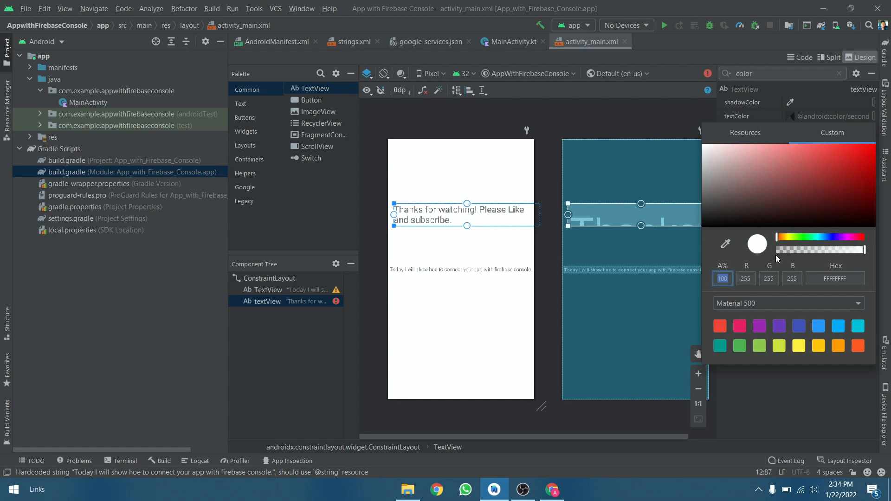
pyautogui.click(825, 237)
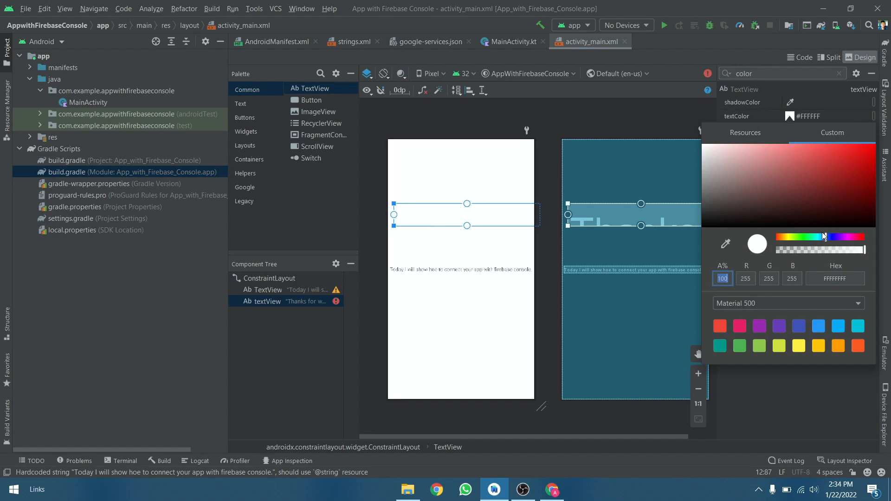
pyautogui.click(789, 237)
pyautogui.moveTo(789, 238); pyautogui.dragTo(787, 239)
pyautogui.click(799, 346)
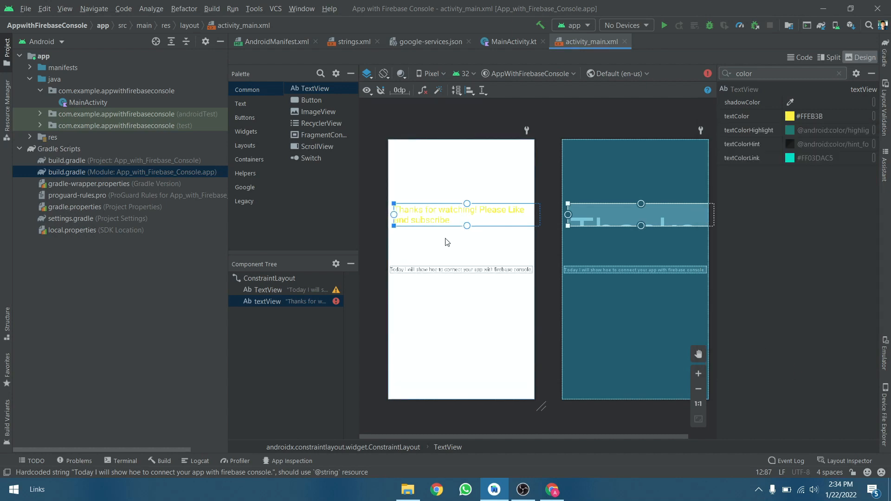
pyautogui.click(458, 245)
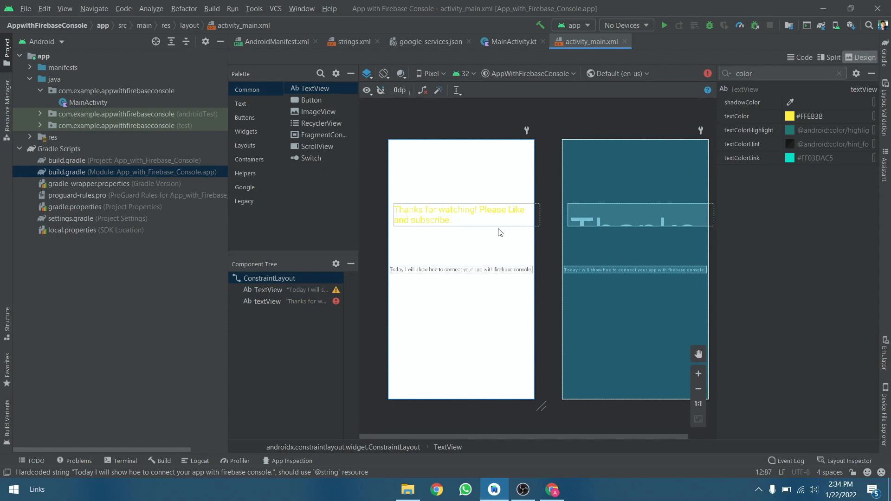
# - Exit Android Studio, confirming the exit, and close the Firebase console browser window and the File Explorer window
pyautogui.click(885, 9)
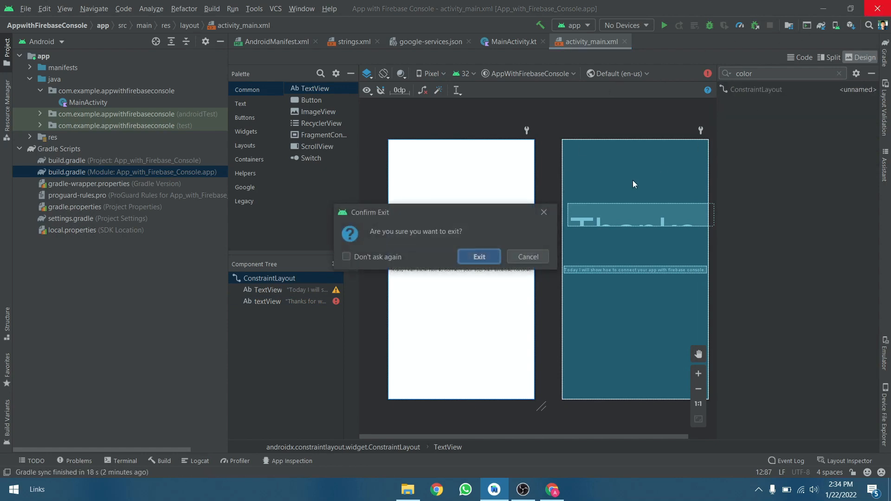
pyautogui.click(468, 260)
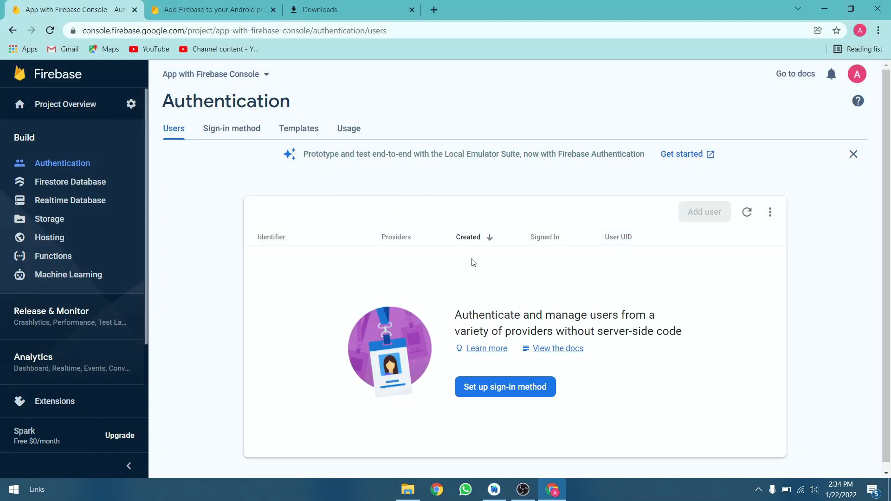
pyautogui.click(884, 9)
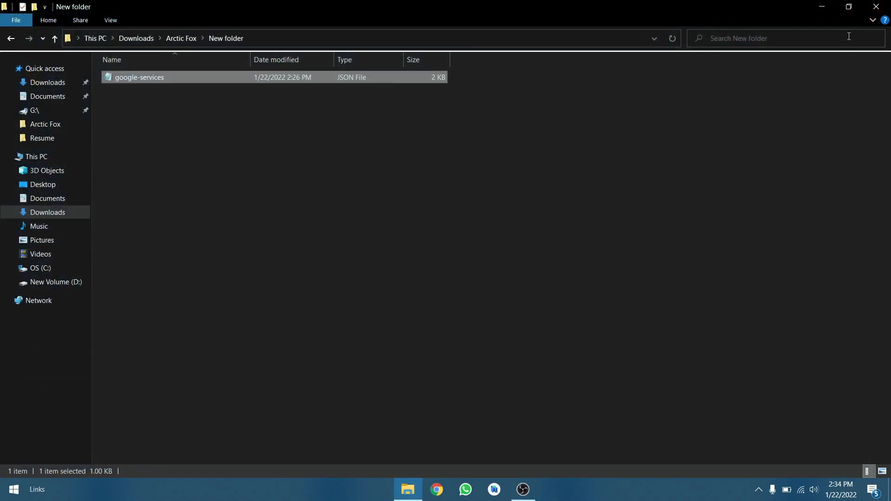
pyautogui.click(877, 9)
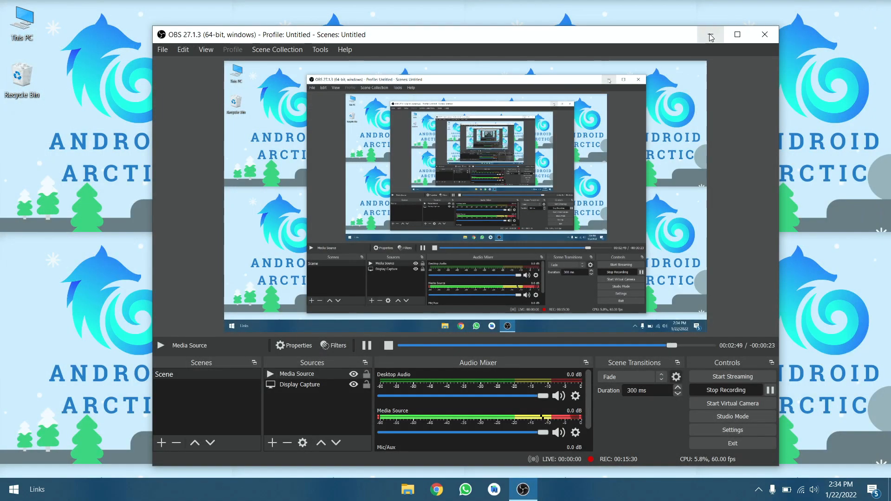
pyautogui.click(724, 32)
pyautogui.rightClick(519, 104)
pyautogui.click(549, 132)
pyautogui.rightClick(549, 142)
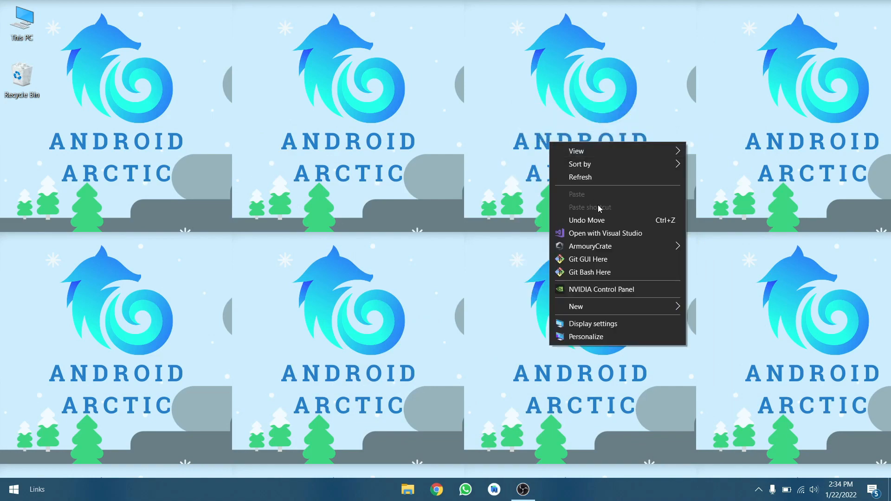
pyautogui.click(395, 269)
pyautogui.click(523, 489)
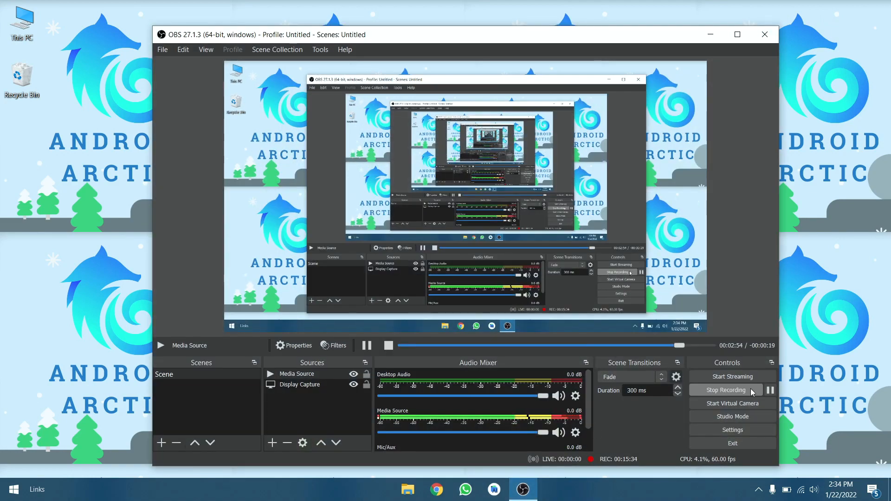